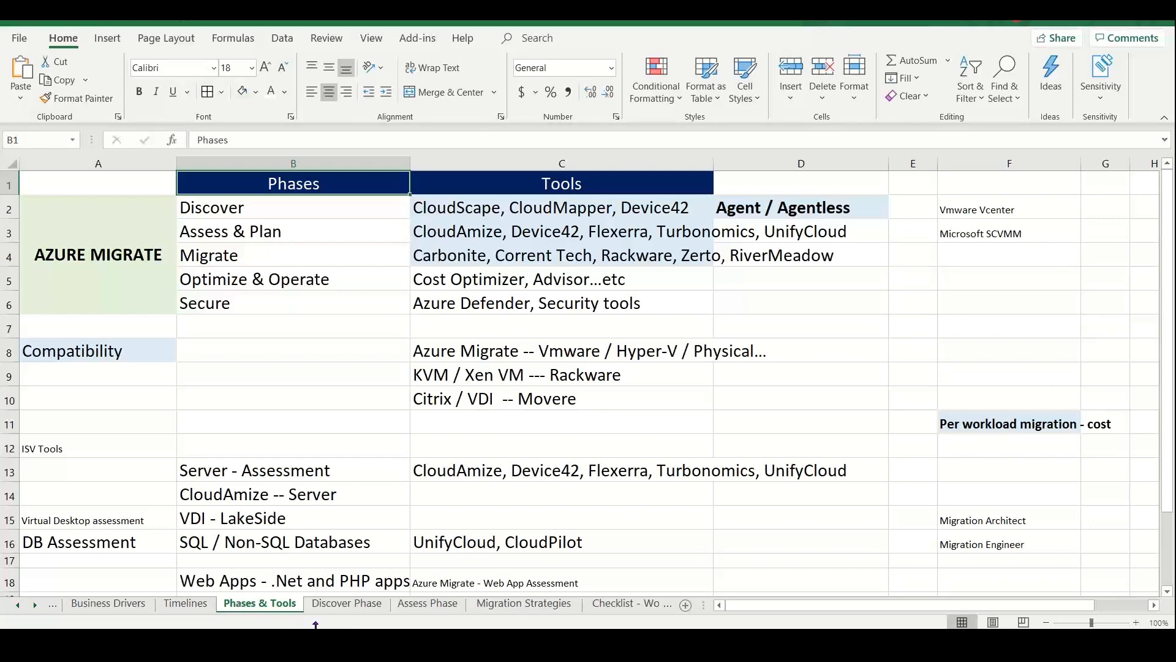
- Switch to the project migration workbook and open its 8. Wave sheet
click(326, 639)
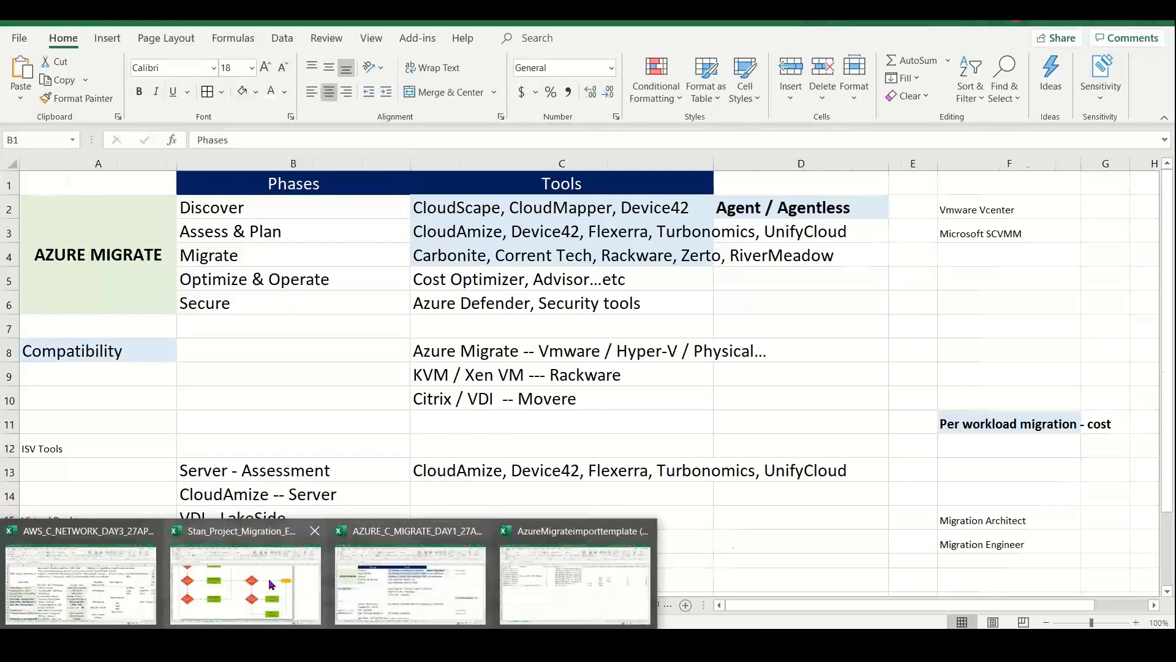
click(301, 583)
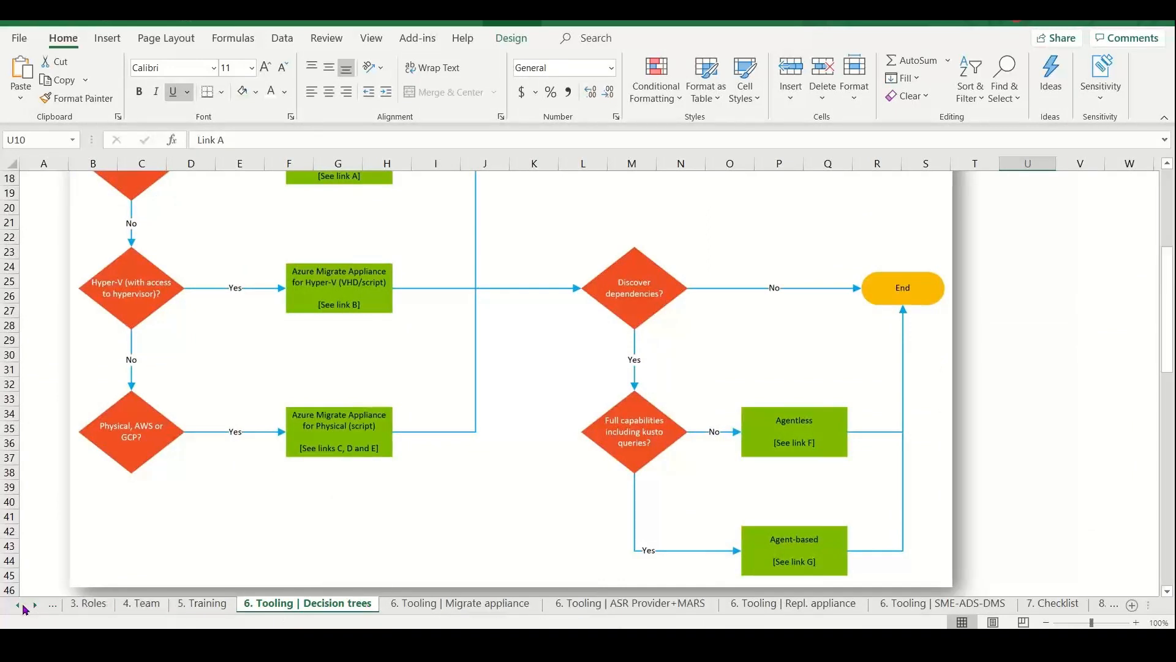
click(22, 605)
click(35, 605)
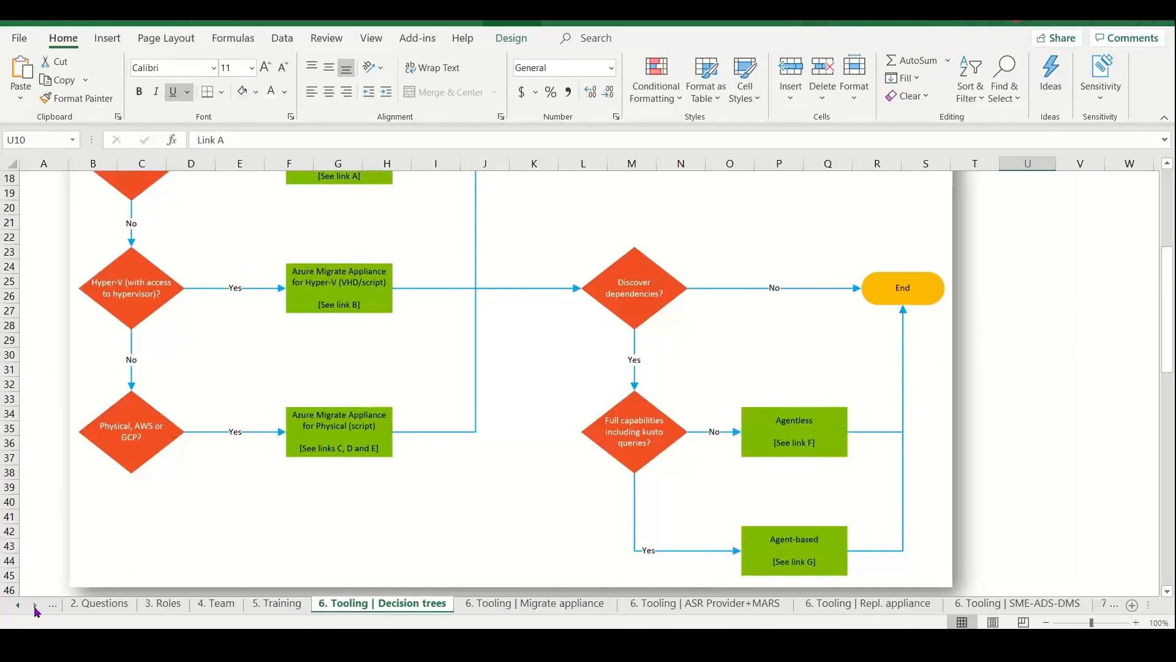
click(35, 605)
click(35, 605)
click(35, 606)
click(34, 606)
click(34, 605)
click(35, 605)
click(34, 605)
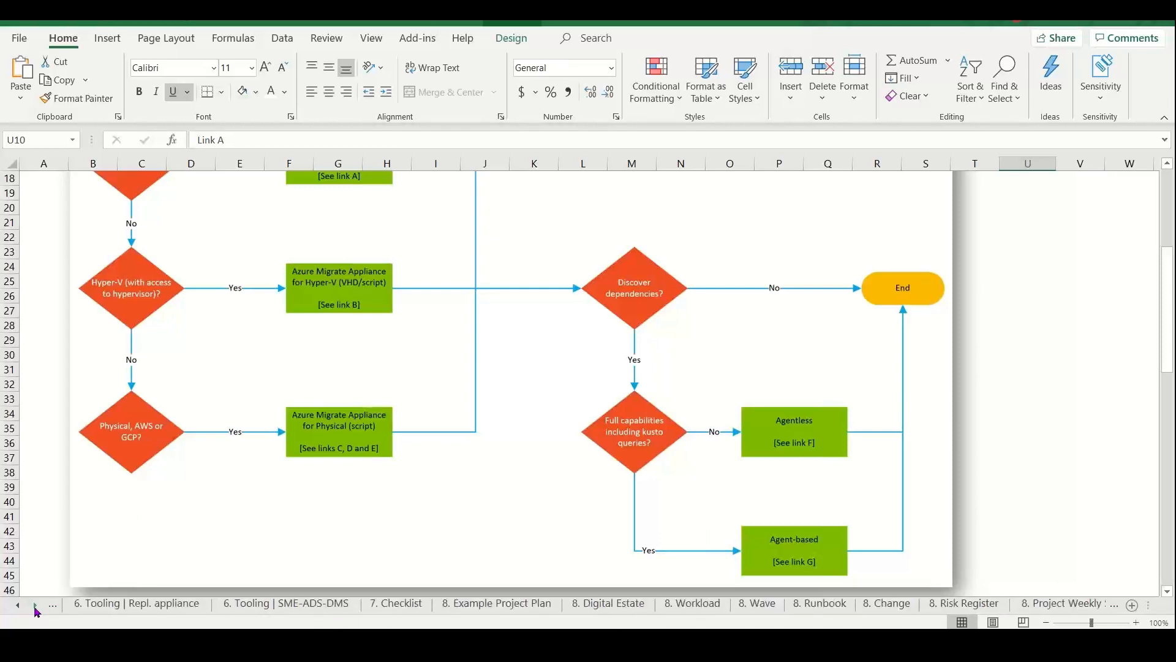
click(757, 604)
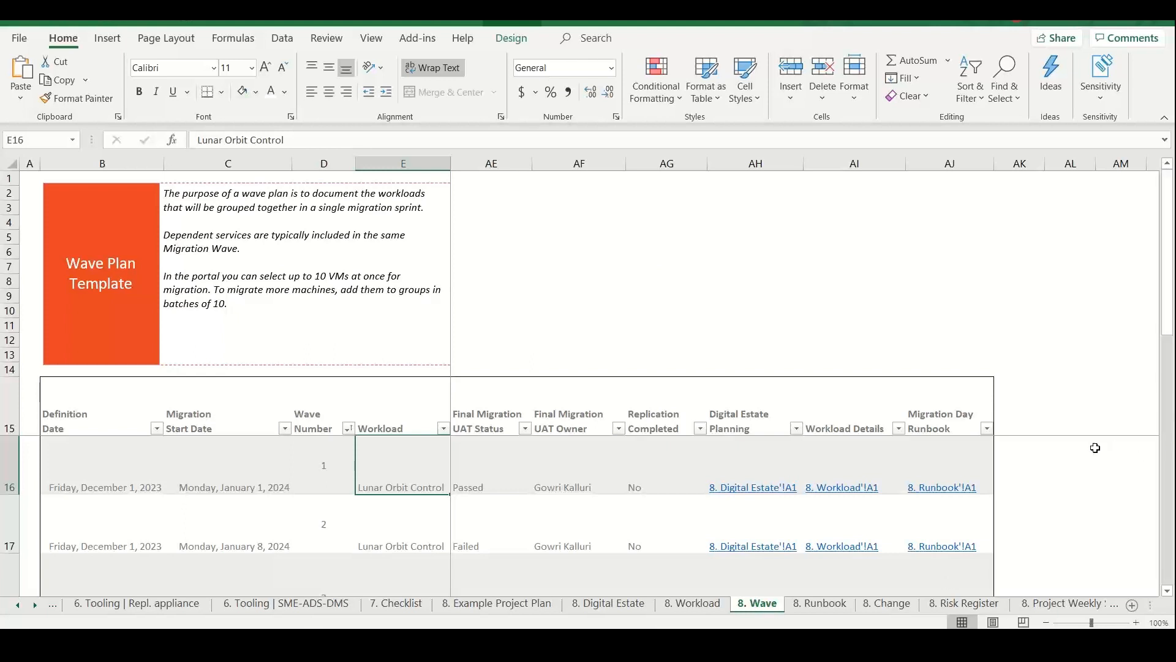
- Go through row 16 of the wave plan column by column, from Definition Date to past Migration Day Runbook
key(Left)
key(Left)
key(Left)
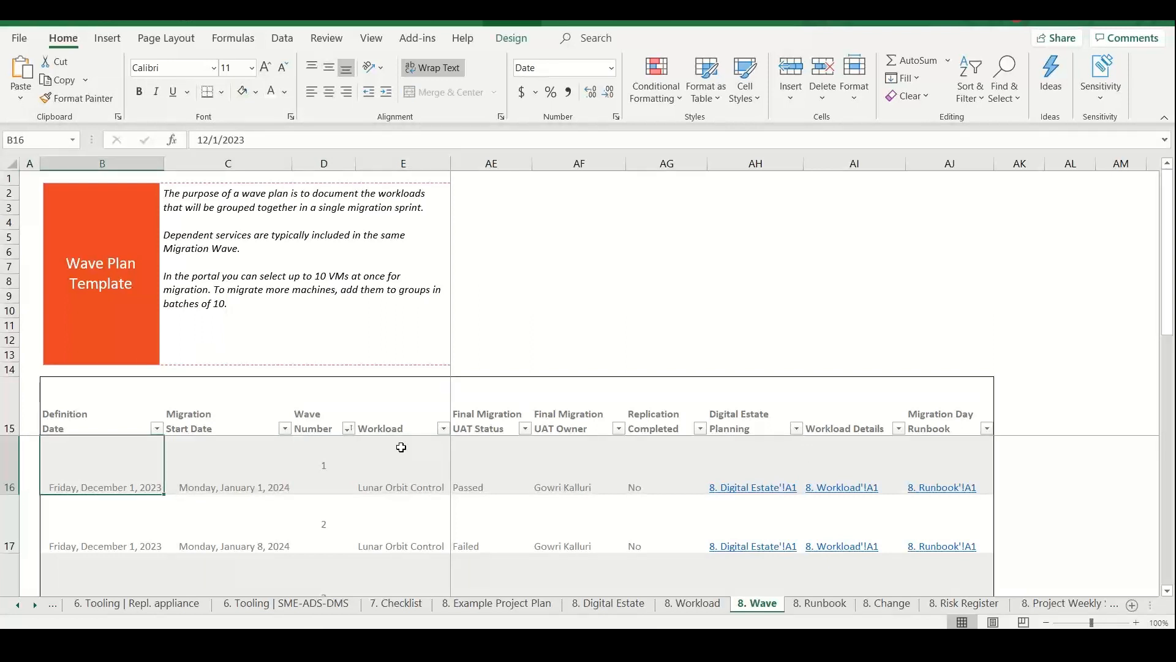
key(Right)
key(Right)
key(Right)
key(Right)
key(Right)
key(Right)
key(Right)
key(Right)
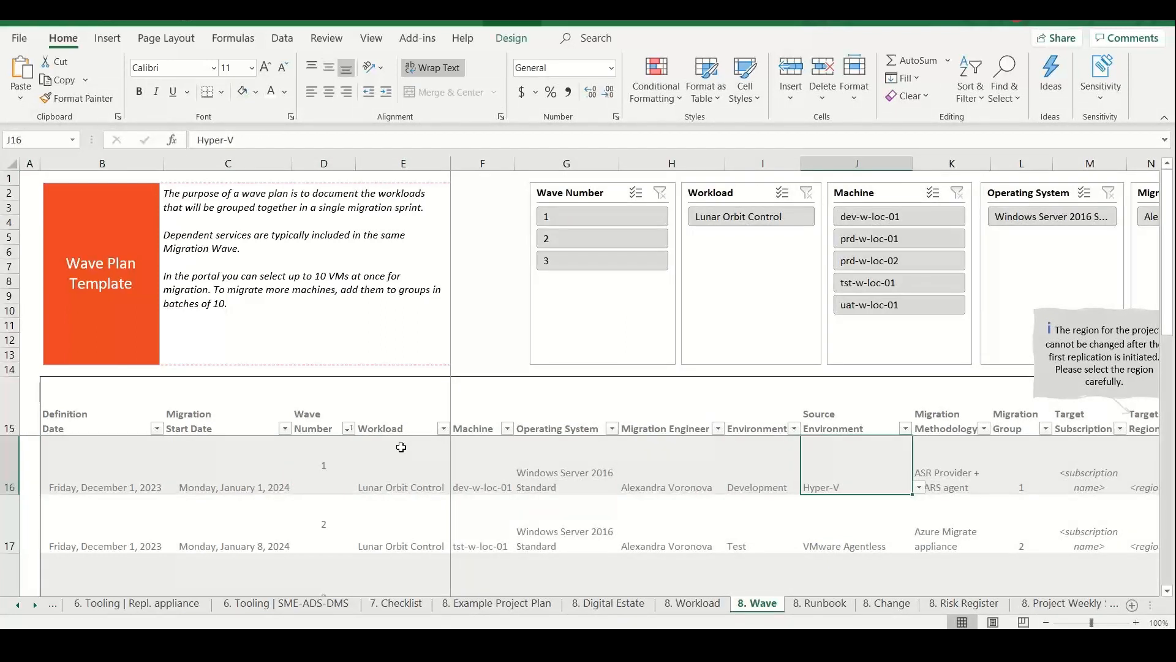
key(Right)
key(Right)
key(Right)
key(Right)
key(Right)
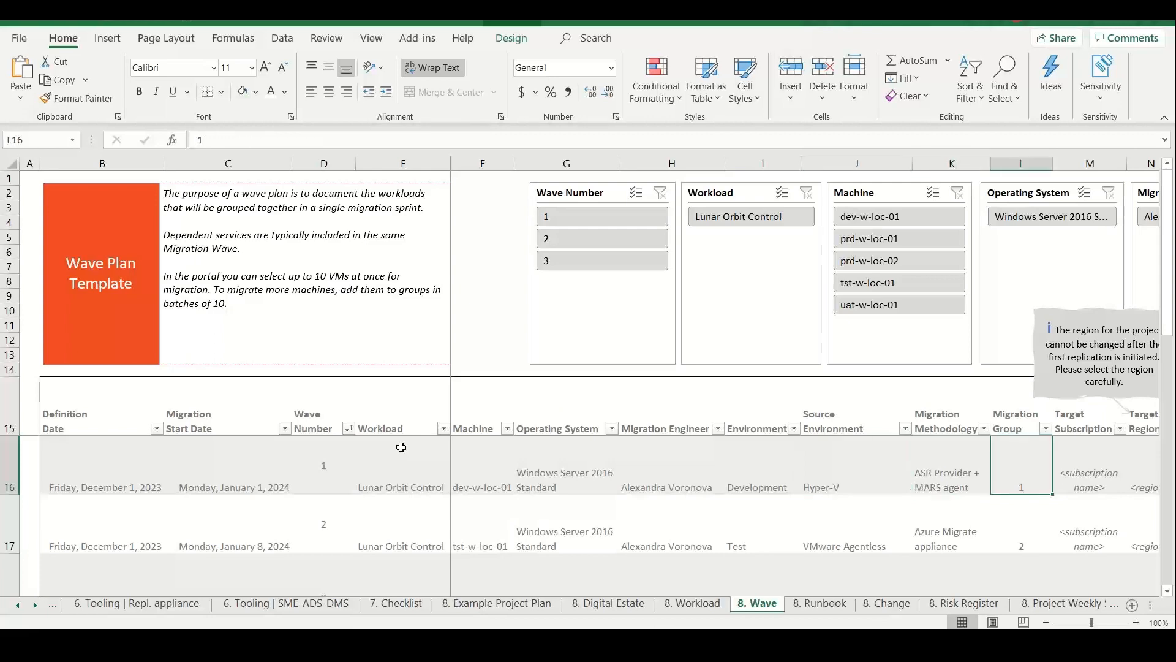
key(Right)
key(Right)
key(Right)
key(Right)
key(Right)
key(Right)
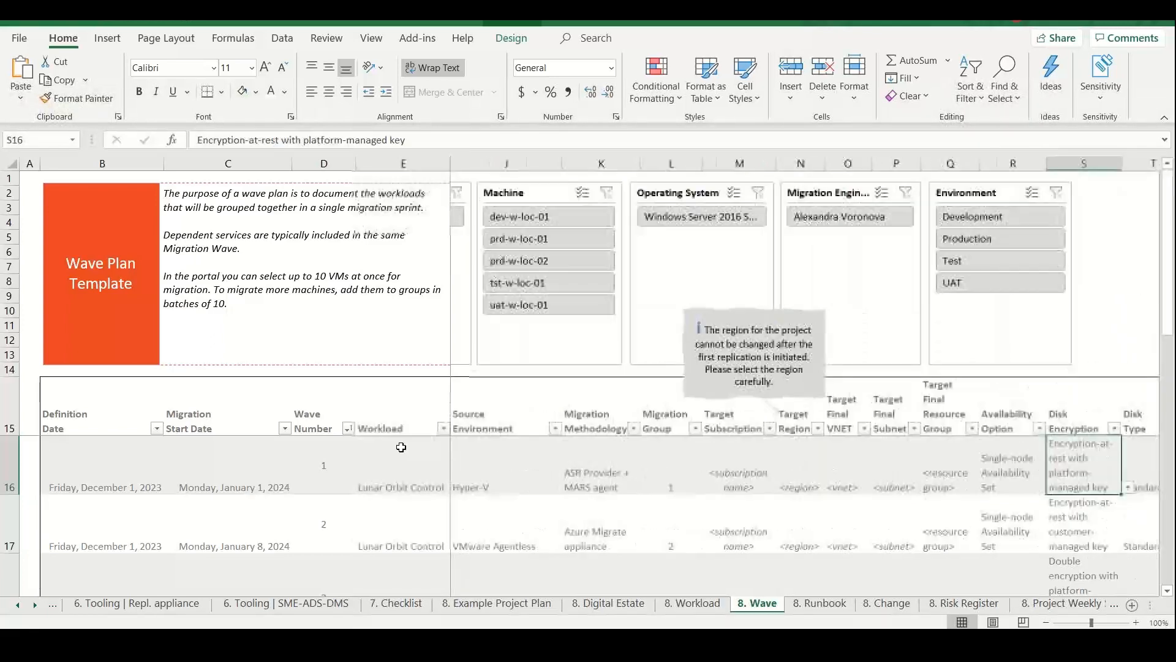
key(Right)
key(Right)
key(Right)
key(Right)
key(Right)
key(Right)
key(Right)
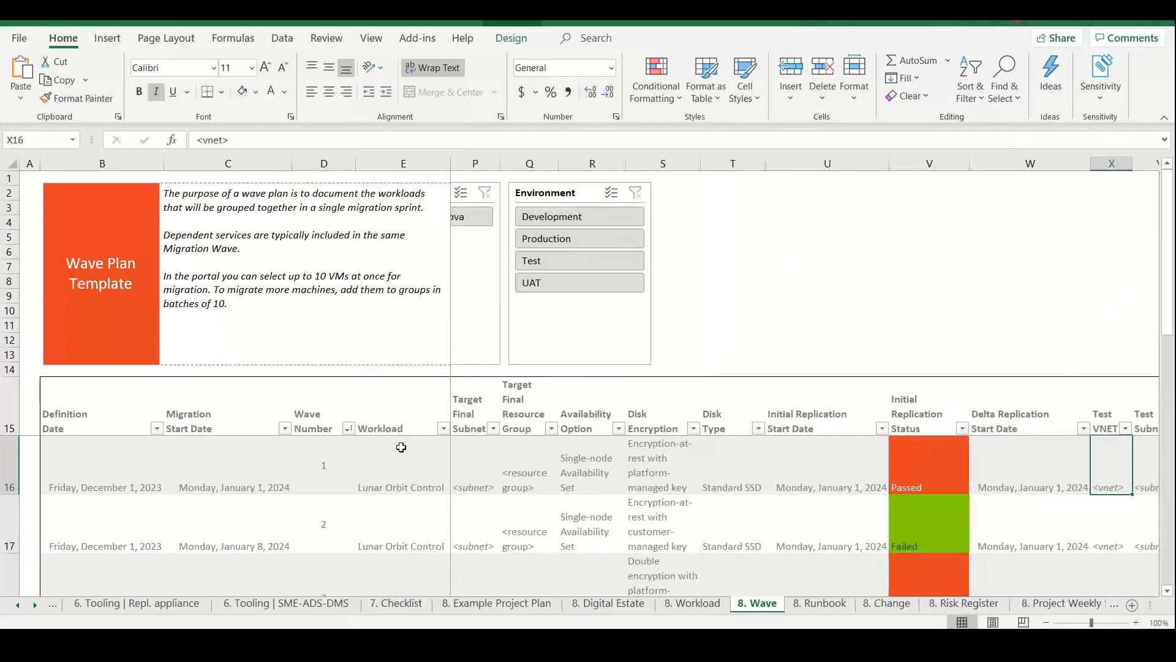
key(Right)
key(Right)
key(Right)
key(Right)
key(Right)
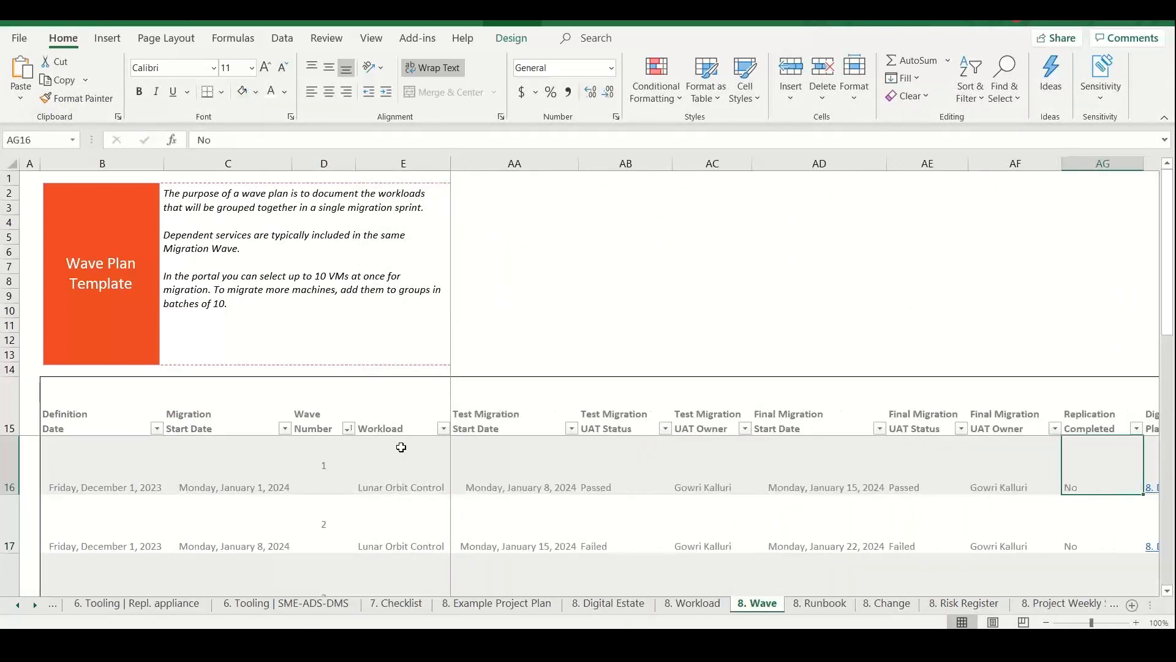
key(Right)
key(Right)
key(Right)
key(Right)
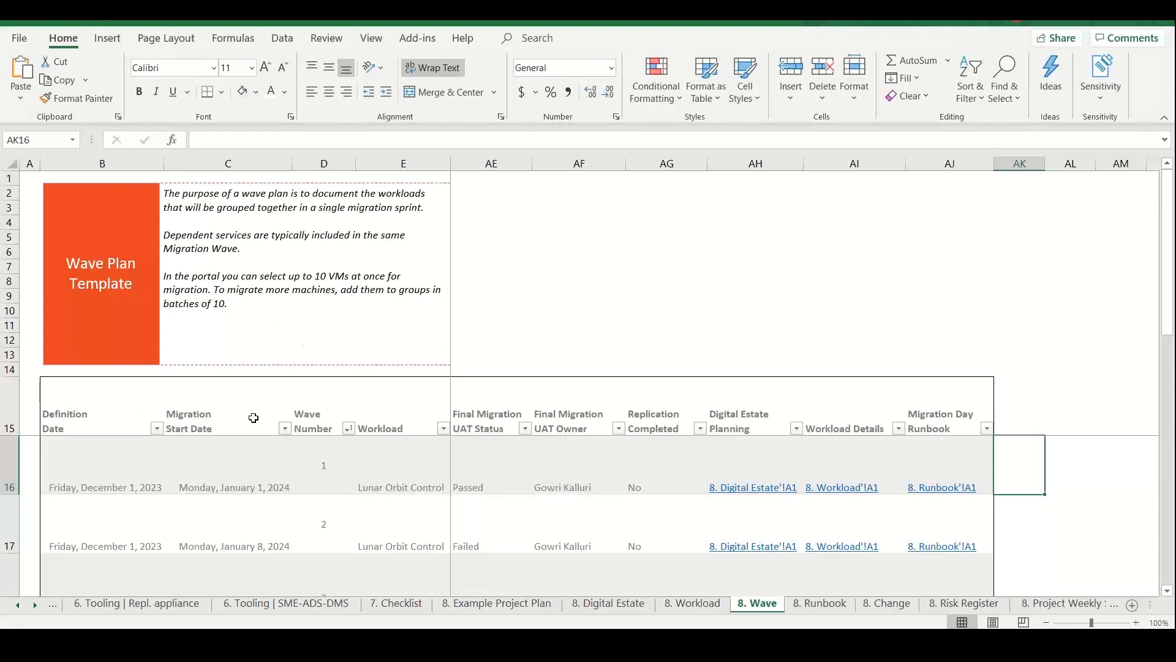
- Return to the Azure Migrate workbook and review the Phases & Tools sheet down to the Microsoft Assessment and Planning Toolkit row
key(alt+Tab)
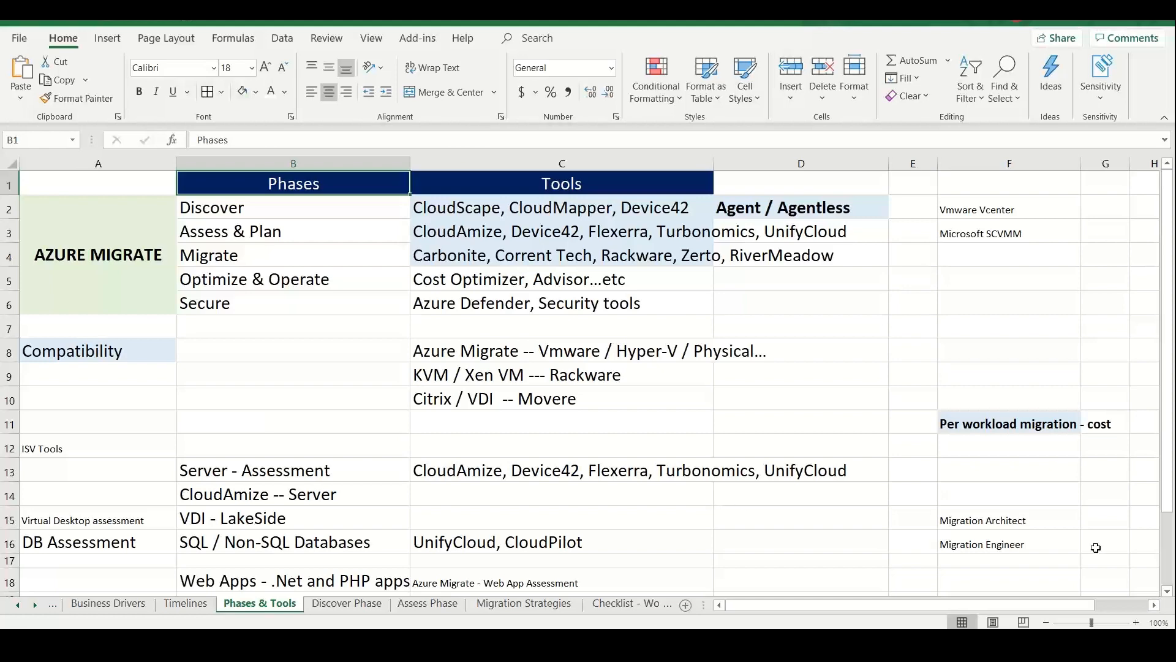
click(1167, 590)
click(1167, 591)
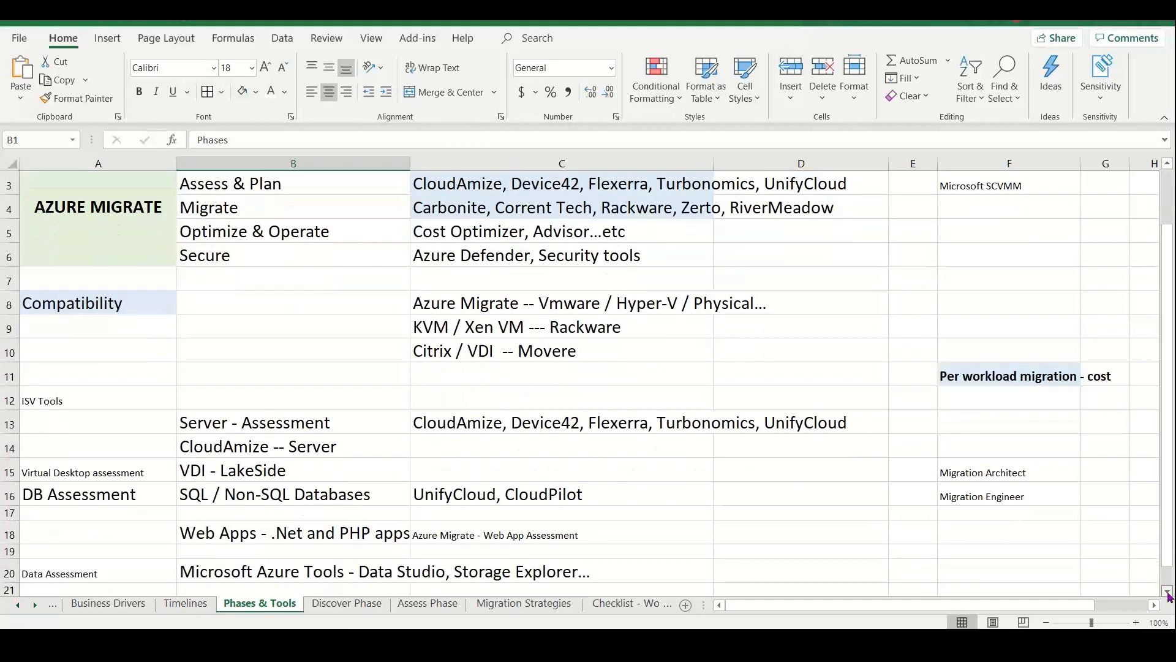
click(1167, 591)
click(1167, 590)
click(1167, 590)
click(1167, 590)
click(1167, 592)
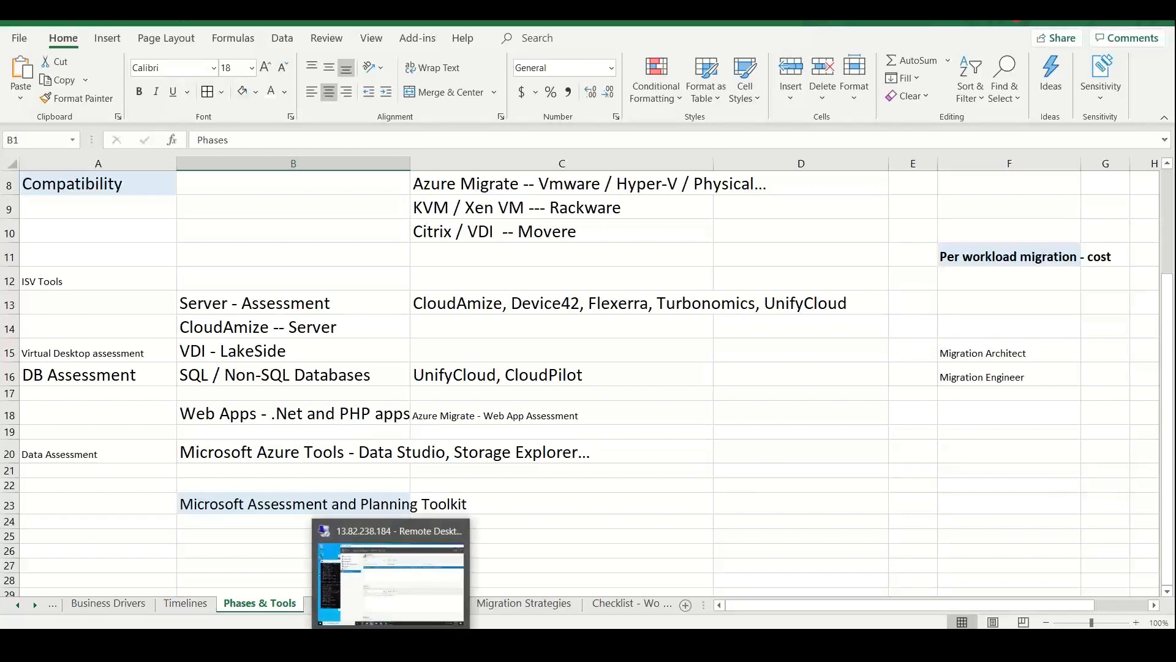
- Switch to the remote desktop session, load portal.azure.com in a new Edge tab and open the App Services page
click(413, 579)
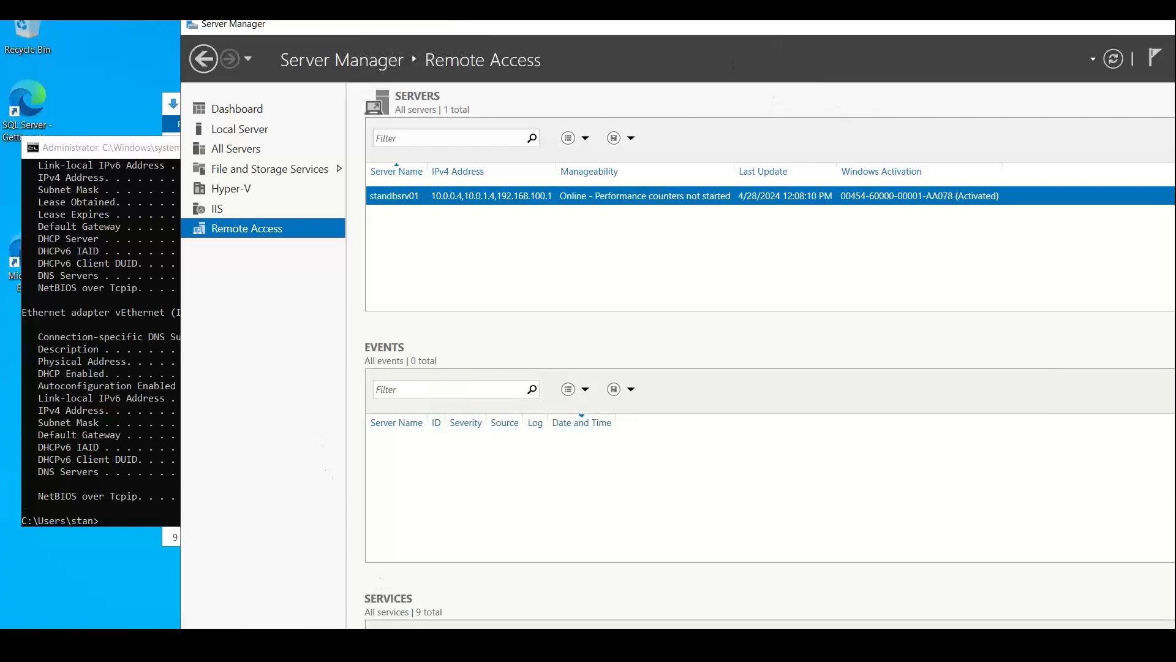
mouse_move(357, 637)
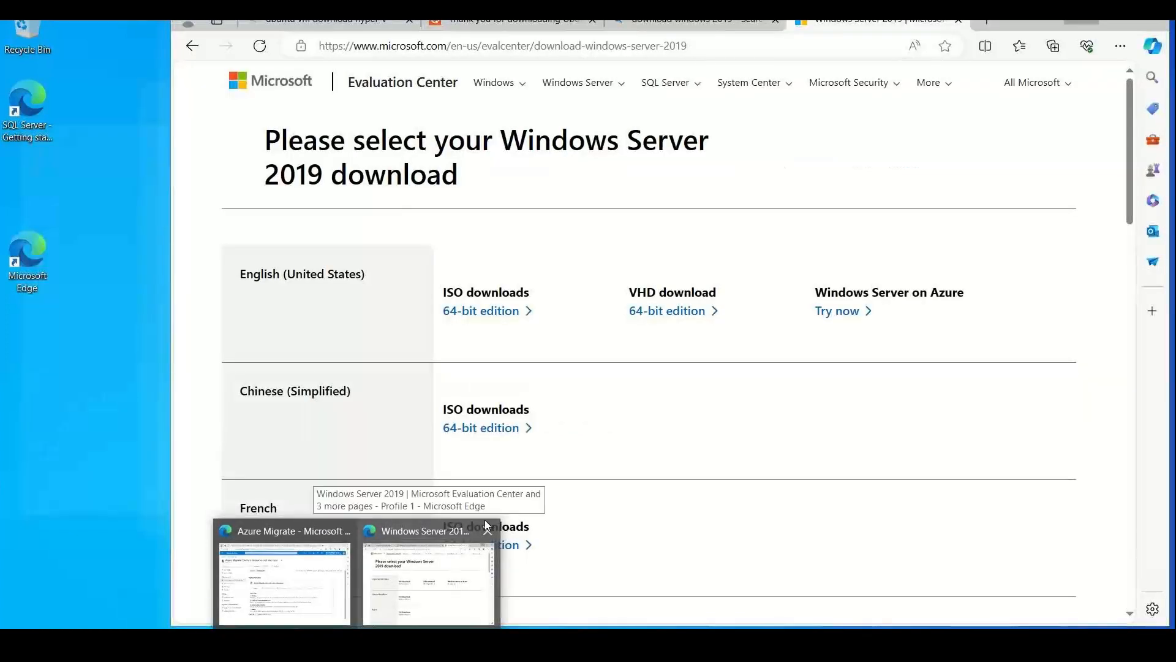
click(456, 582)
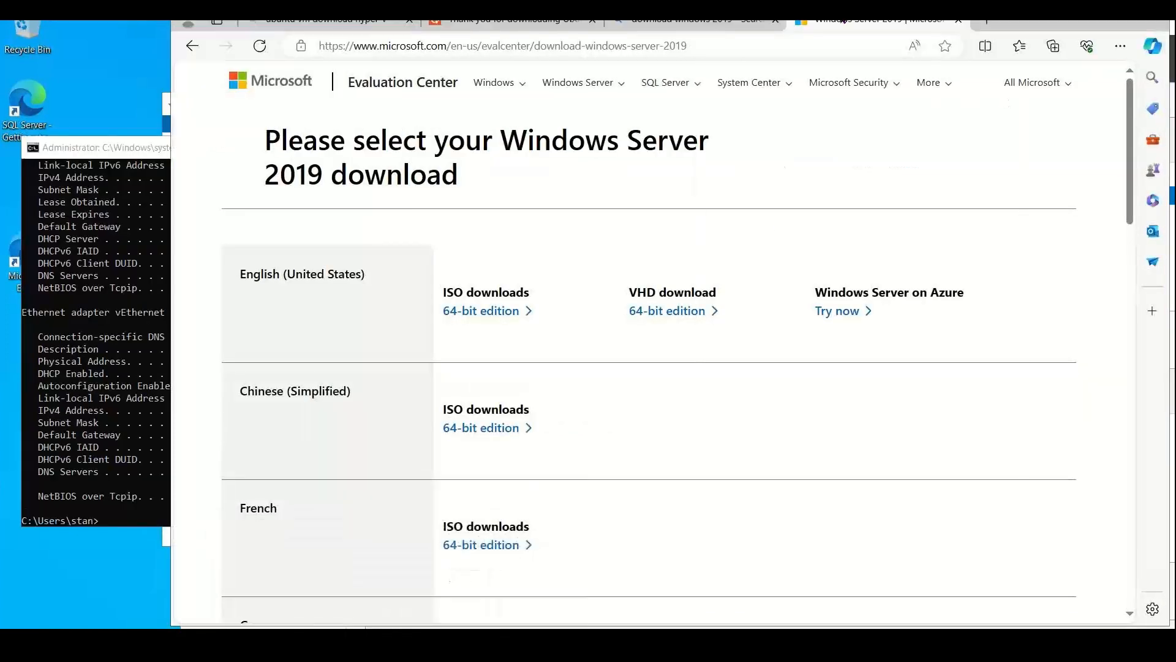
click(984, 23)
text(porta)
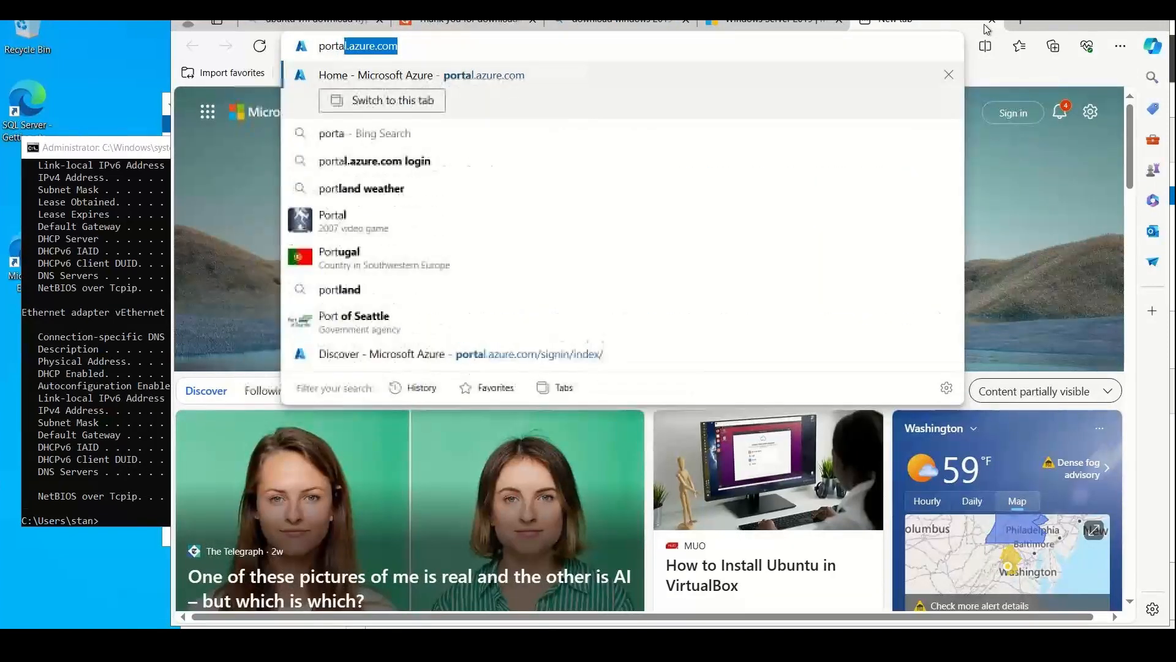
text(l.azure.com)
key(Return)
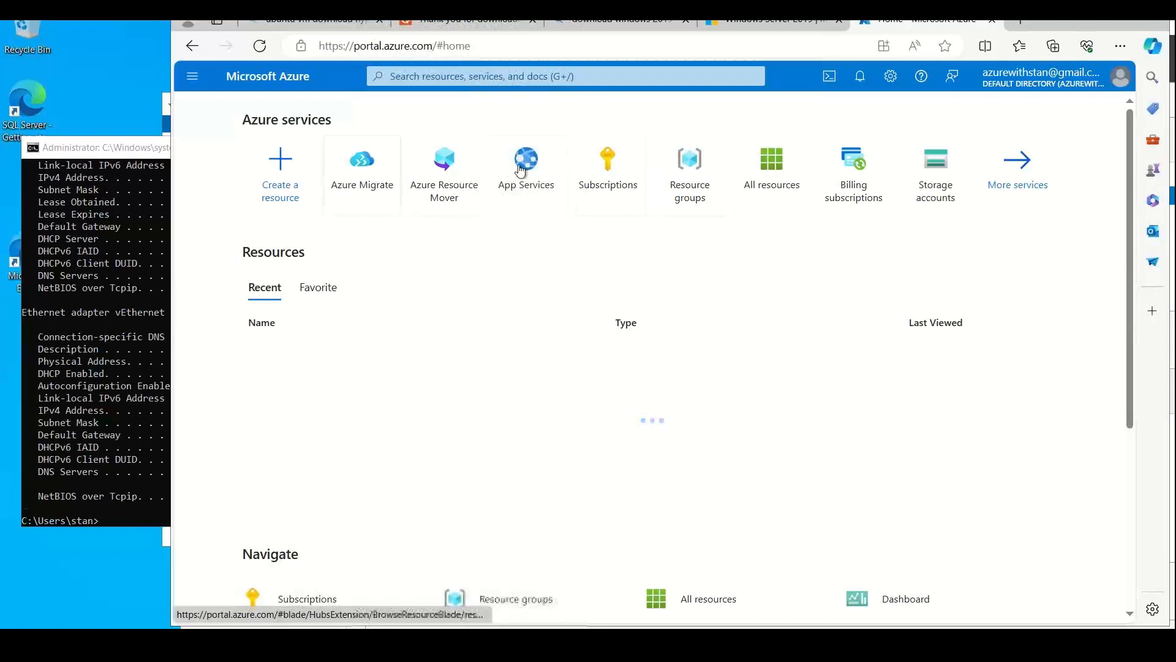
click(521, 170)
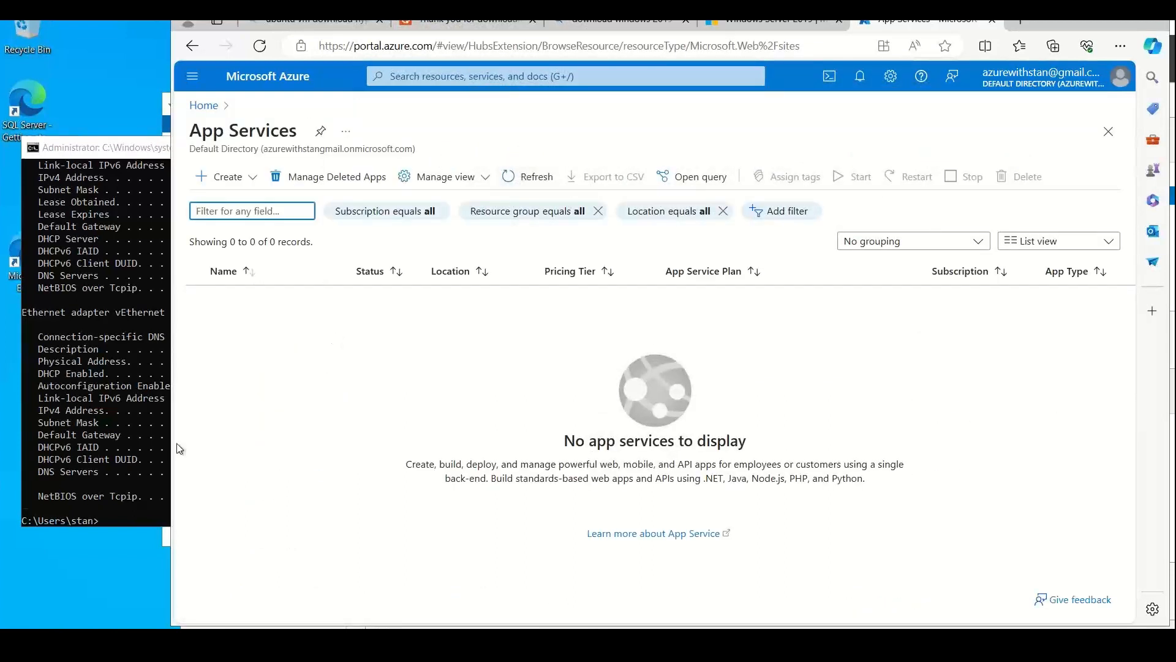
- Search the remote server for "iis" and launch Internet Information Services (IIS) Manager
click(51, 577)
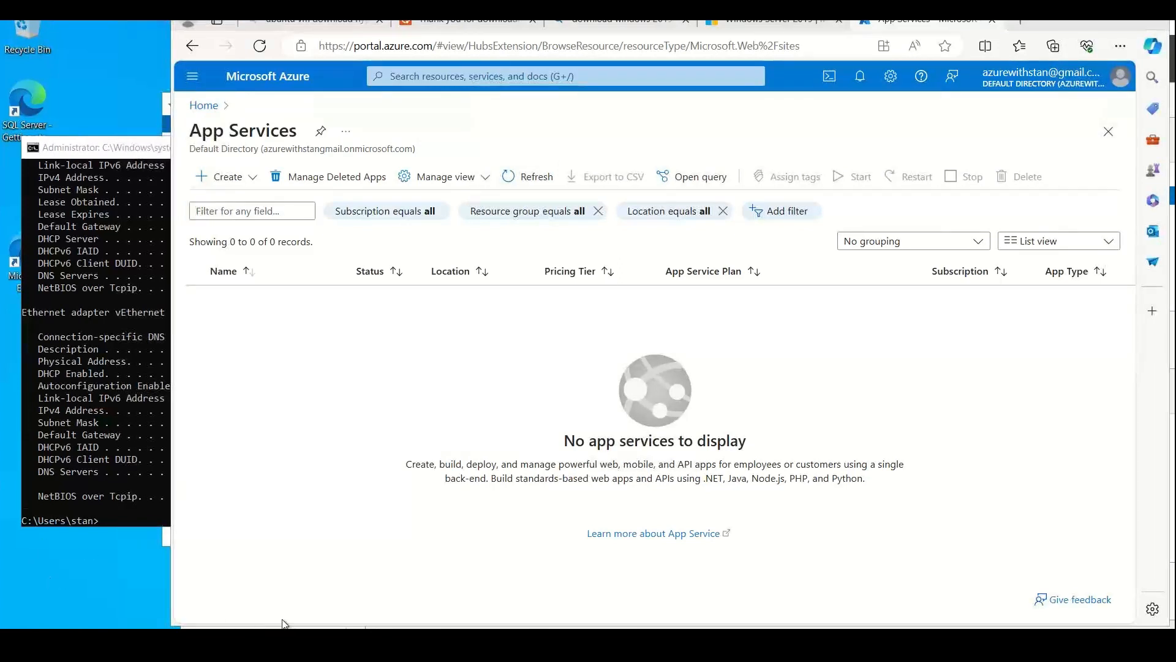
click(17, 623)
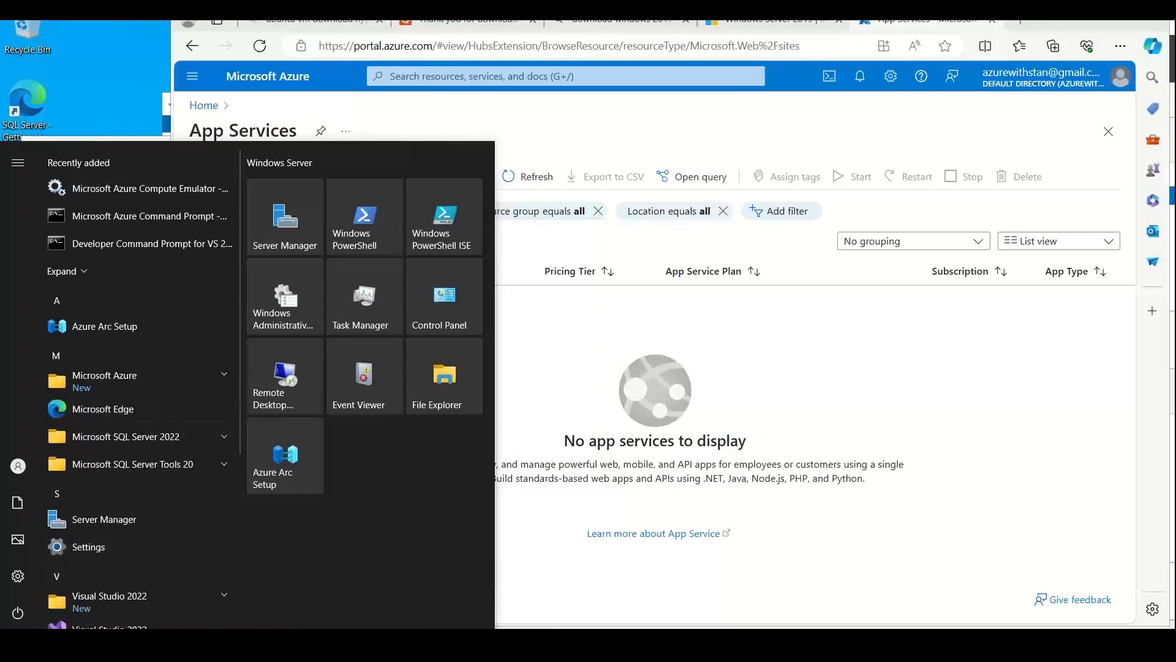
click(147, 640)
text(iis)
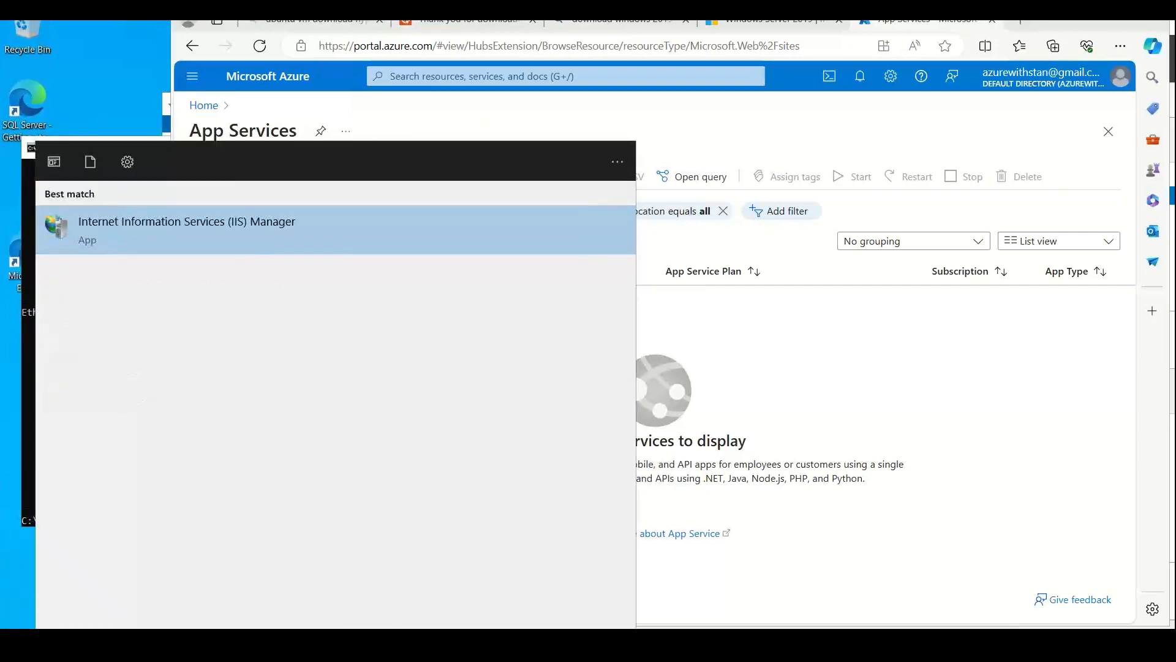
key(Return)
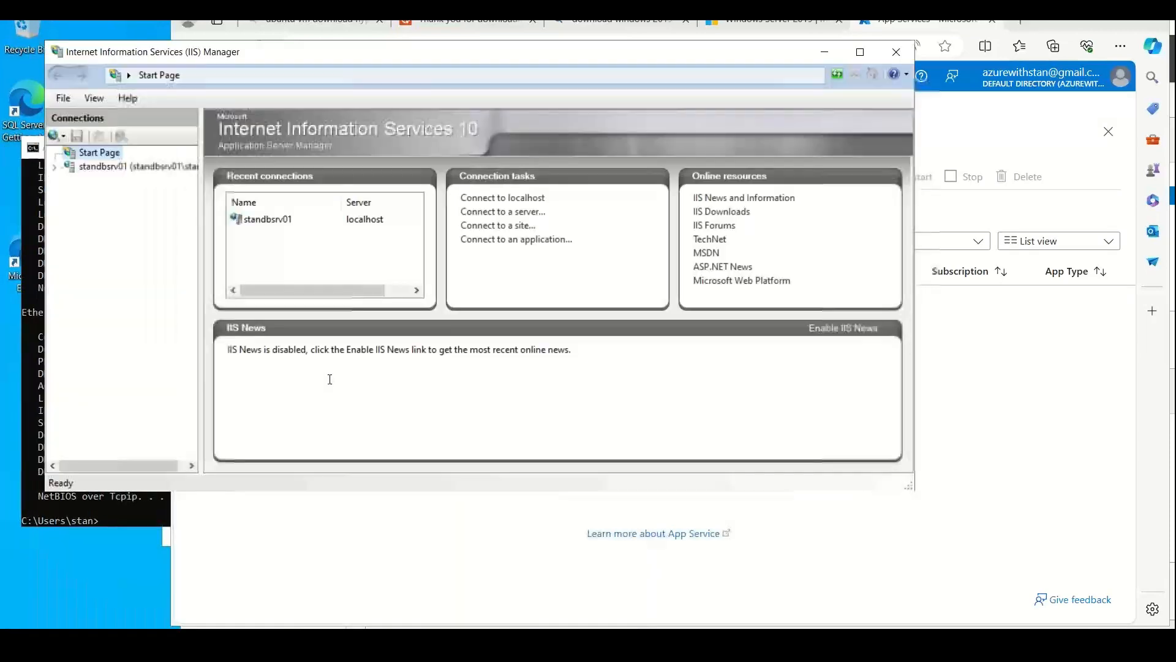
- Explore the content folder of Default Web Site on server standbsrv01, then close the folder window
click(104, 166)
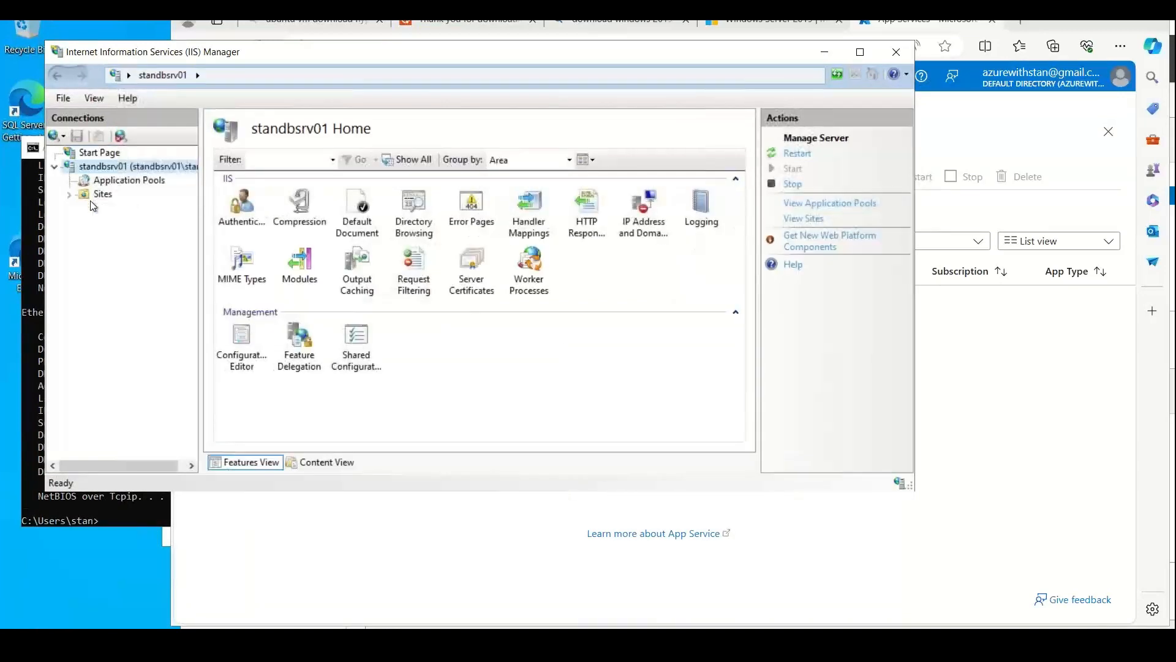
click(69, 194)
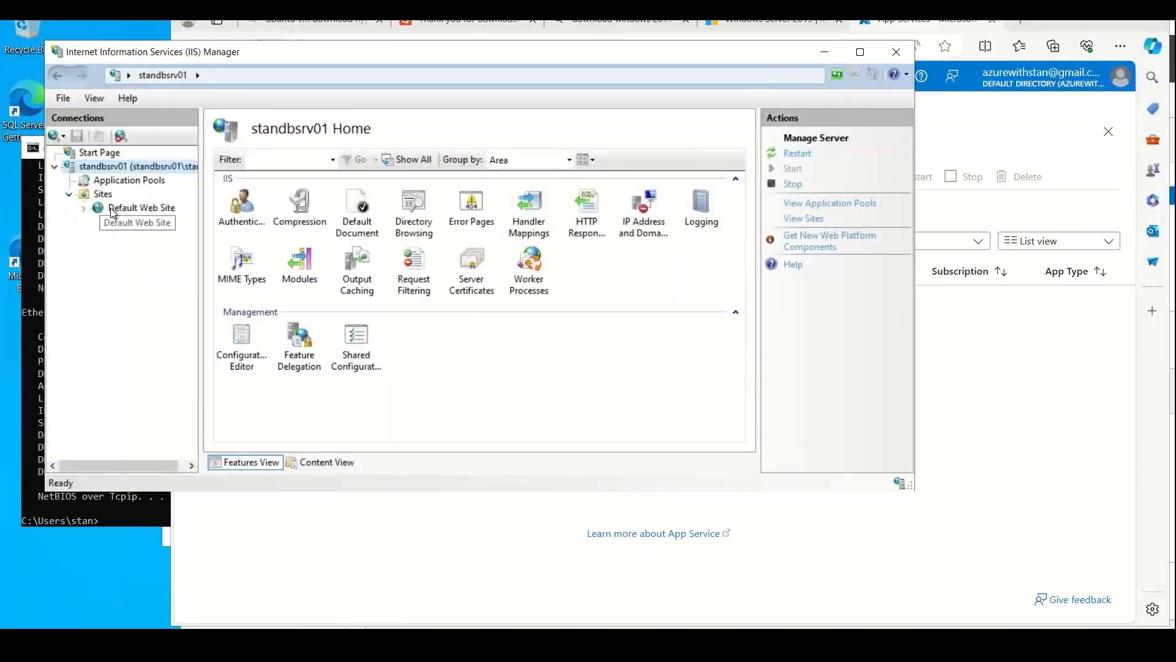
click(113, 210)
right_click(112, 211)
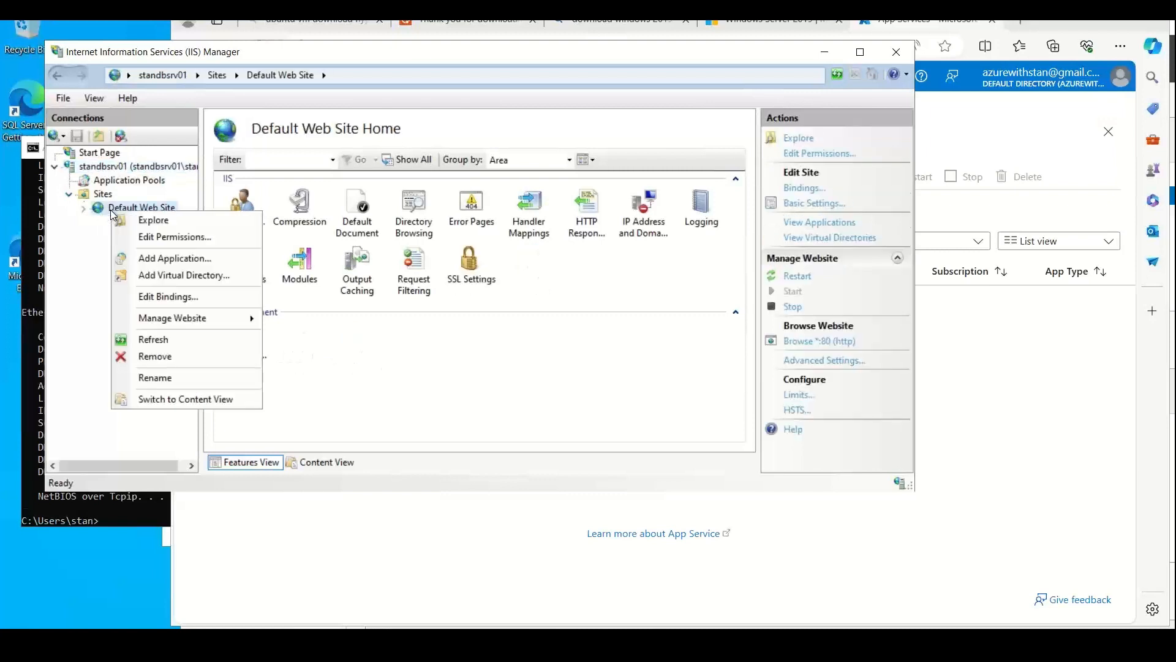
click(163, 222)
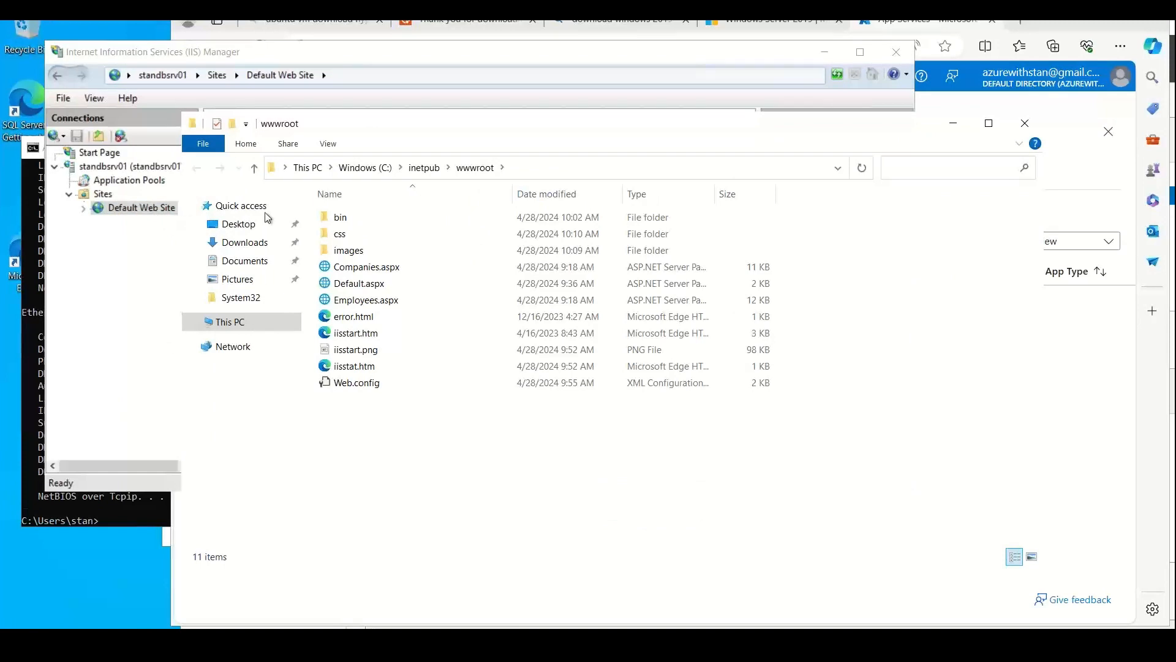
click(1024, 124)
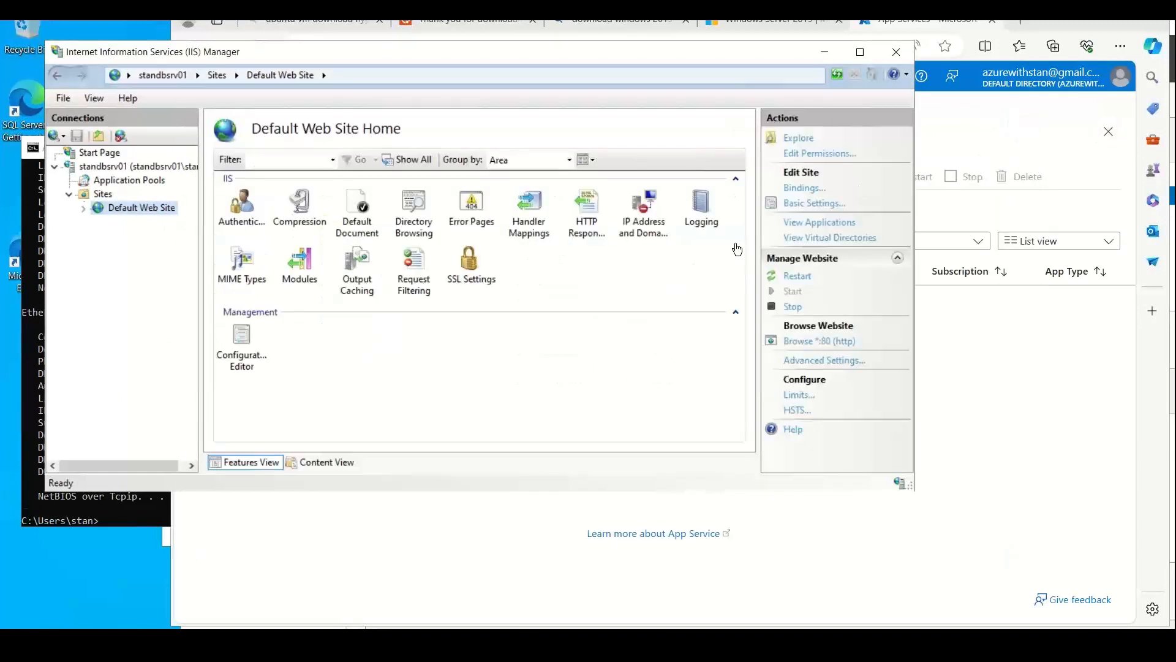
- Browse Default Web Site over HTTP on port 80, look over its home page and close that browser tab
click(809, 342)
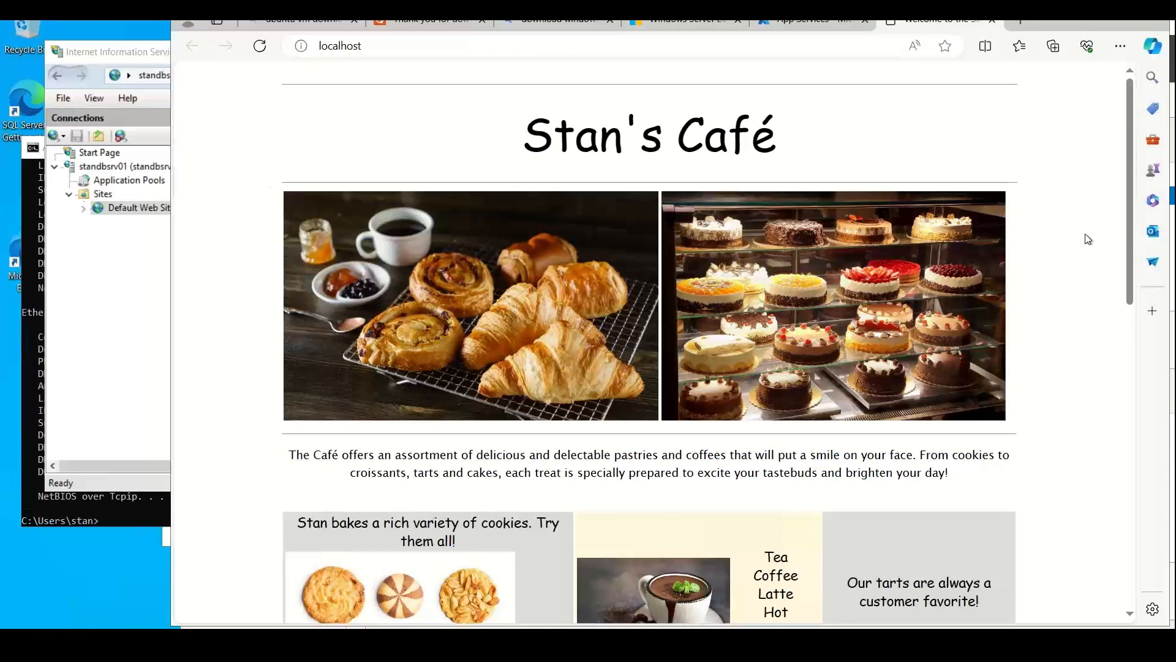
drag(1129, 255, 1130, 157)
click(994, 23)
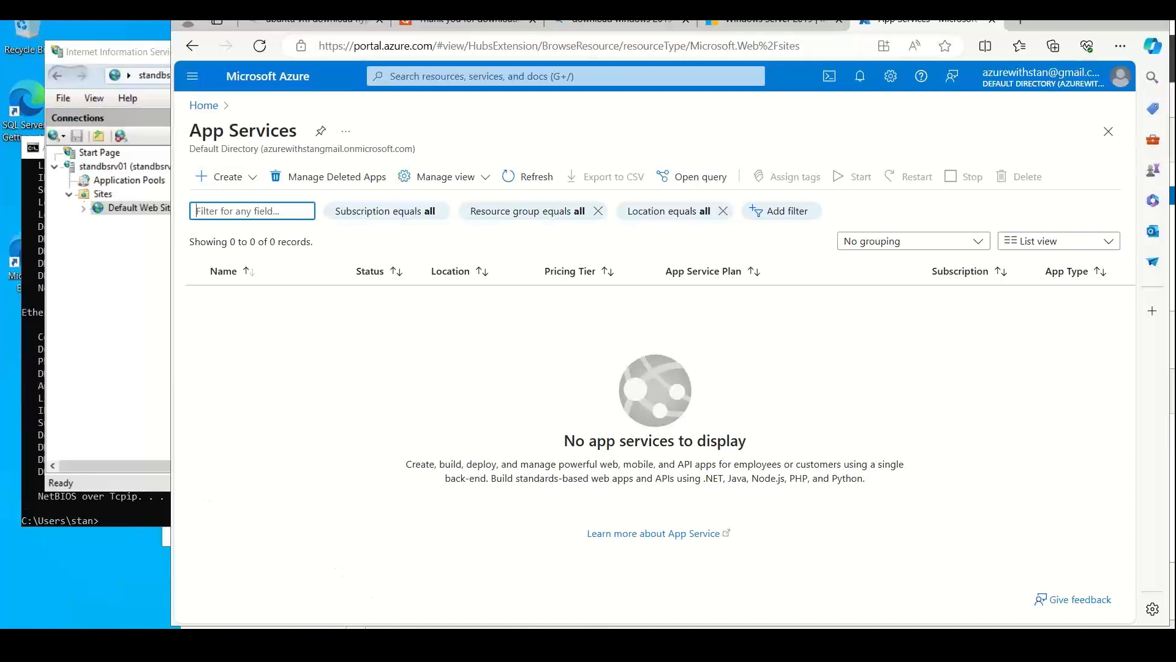
- Launch SQL Server Management Studio 20 from the Microsoft SQL Server Tools 20 group on the remote server
key(super)
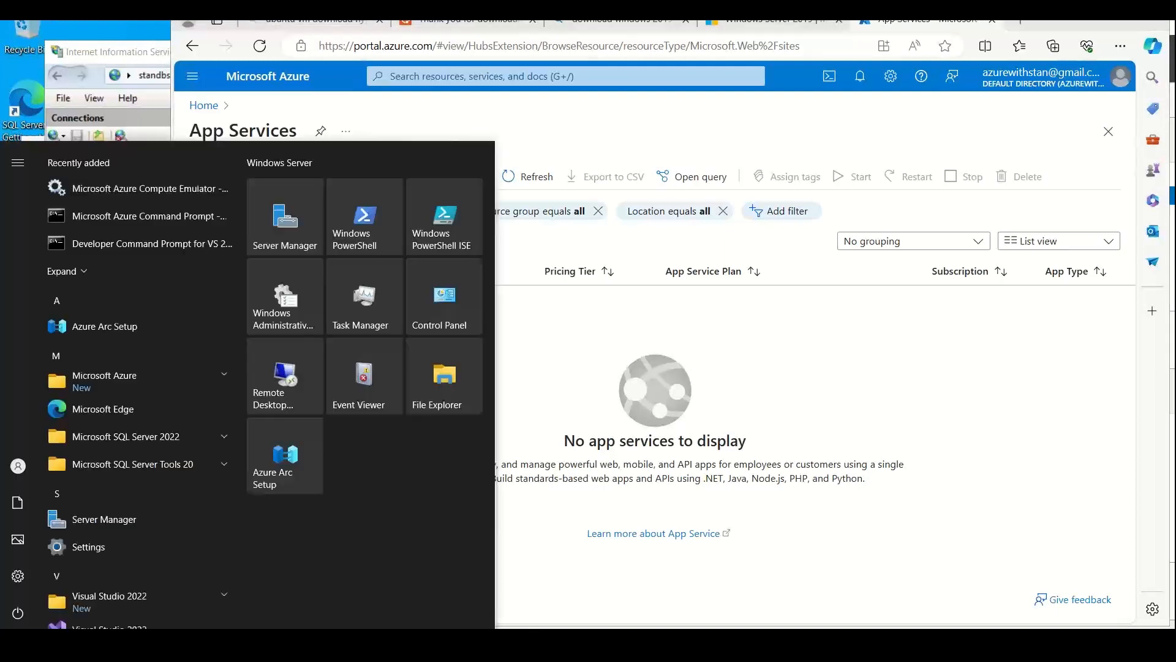
click(219, 459)
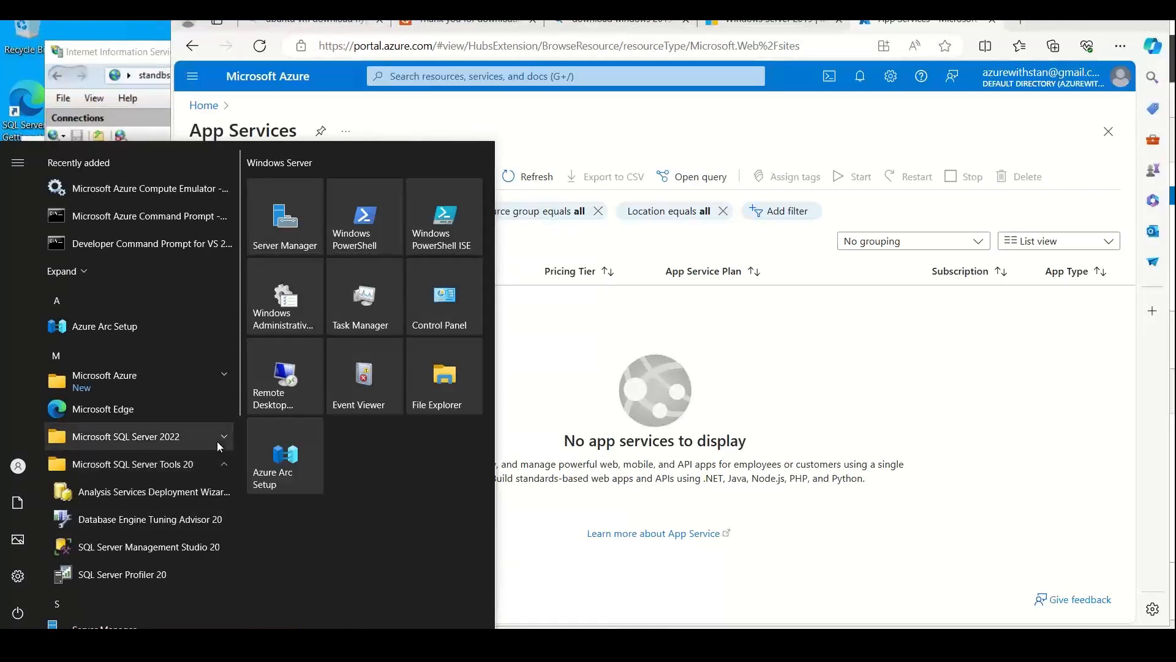
click(218, 446)
click(221, 438)
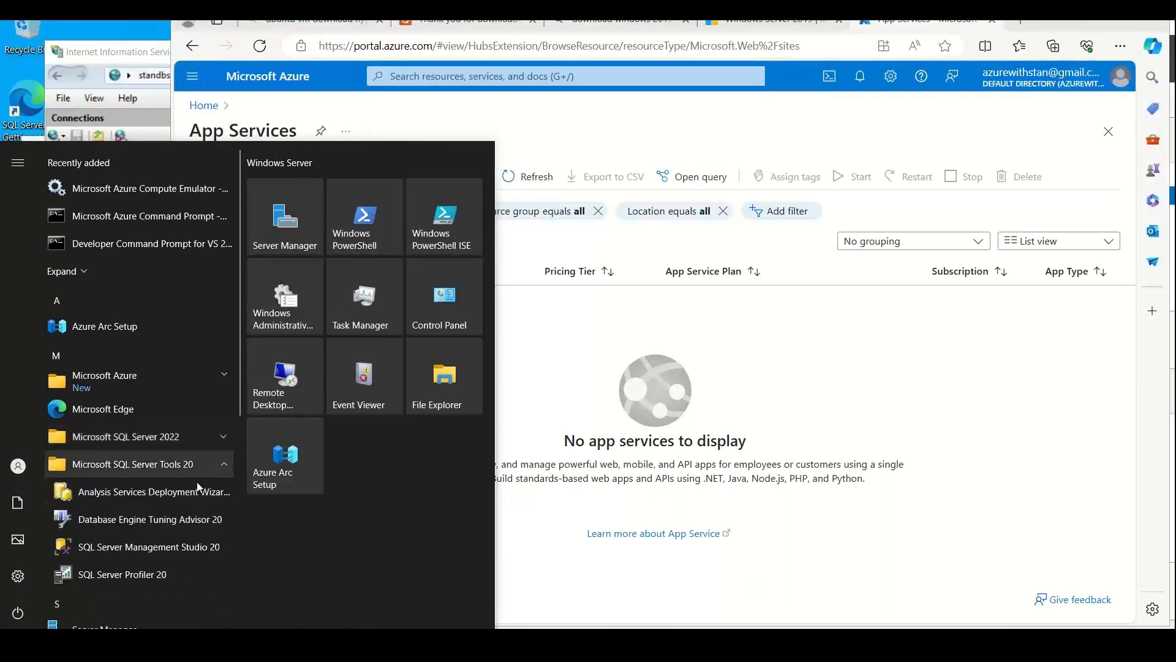
click(157, 552)
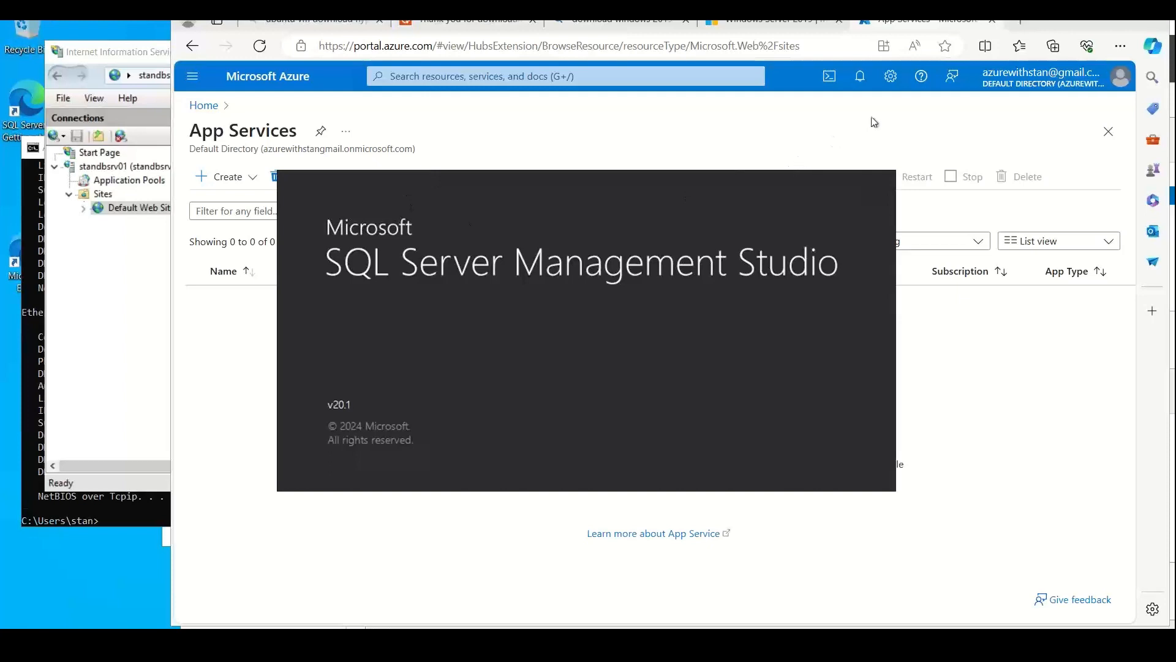
click(117, 328)
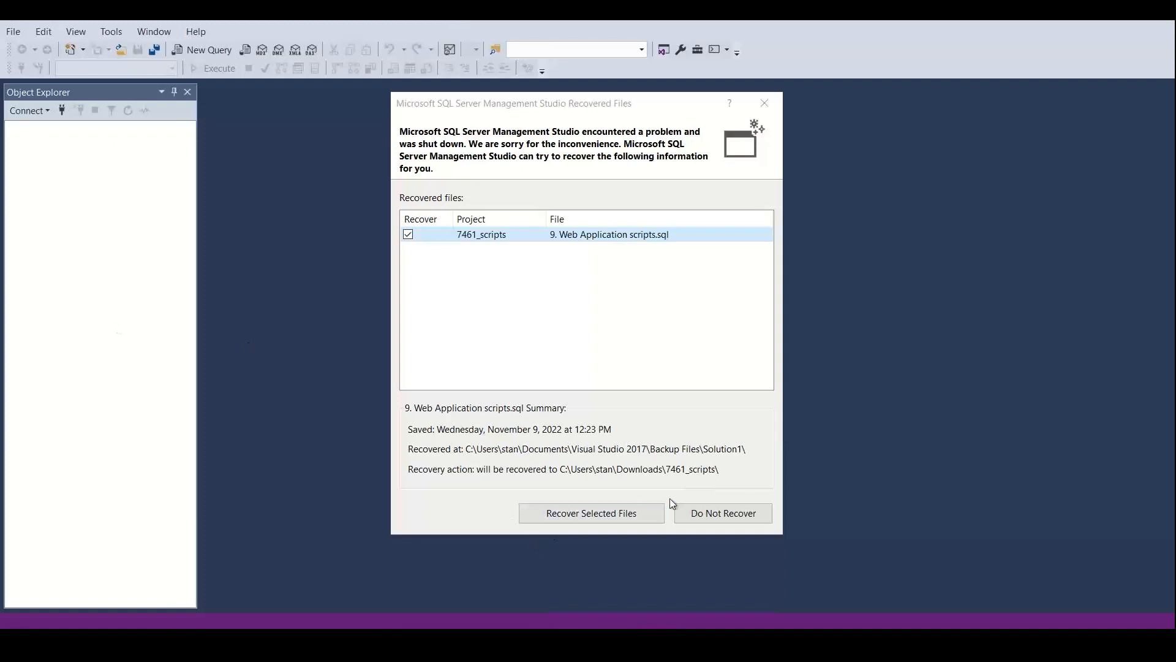
- Recover the file 9. Web Application scripts.sql and connect both the script and Object Explorer to standbsrv01 using Windows Authentication
click(639, 517)
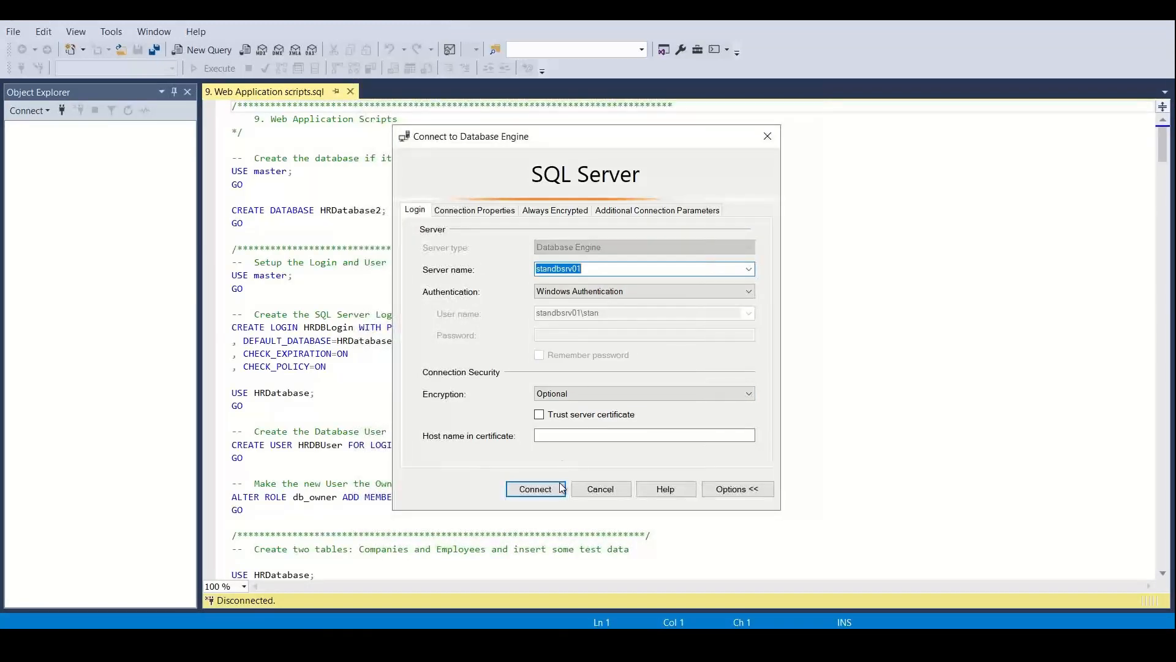
click(528, 493)
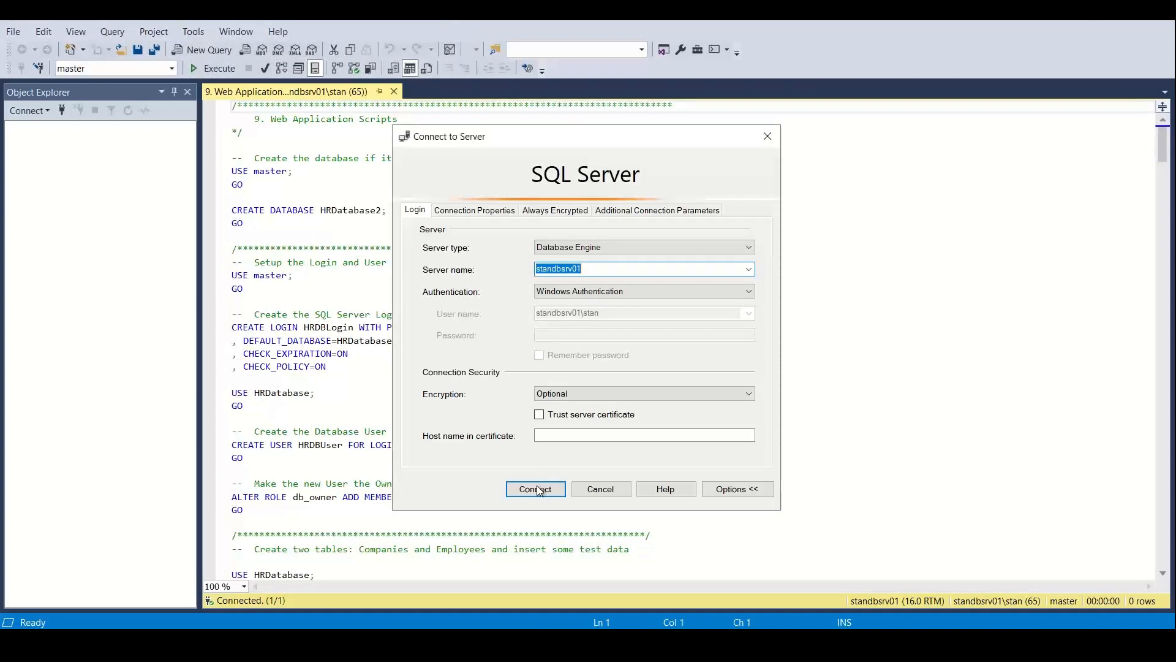
click(534, 488)
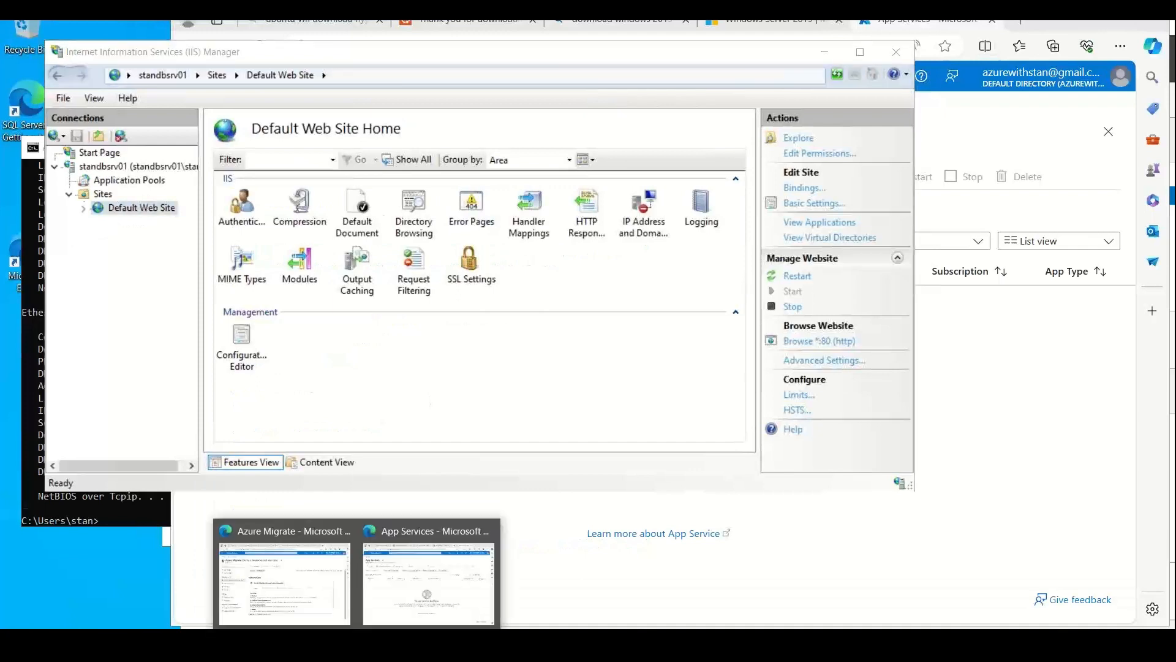
- Return to the Azure portal window, search for "migrate" and open the Web apps migration goal in Azure Migrate
click(457, 586)
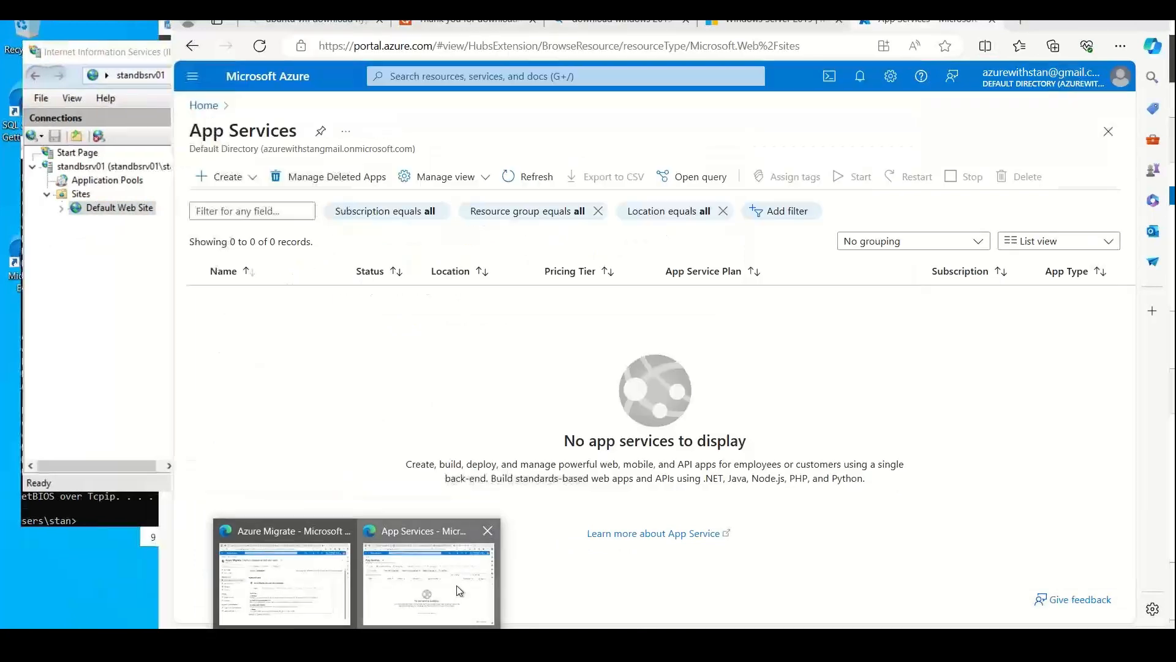
click(437, 75)
text(m)
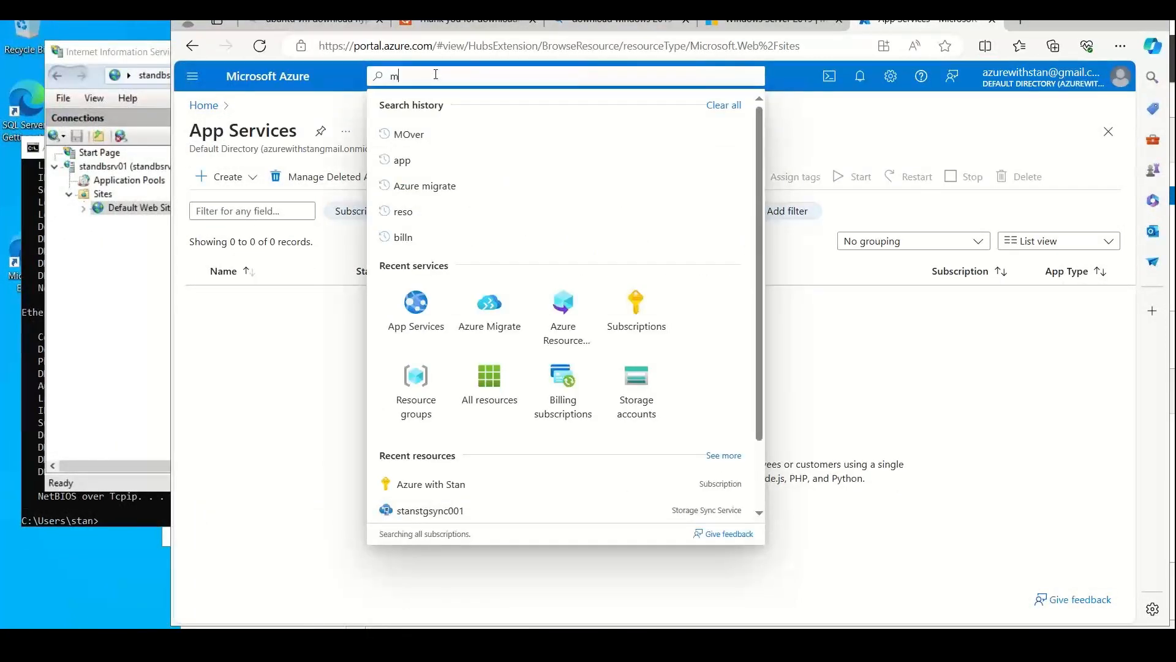
text(igrate)
click(429, 178)
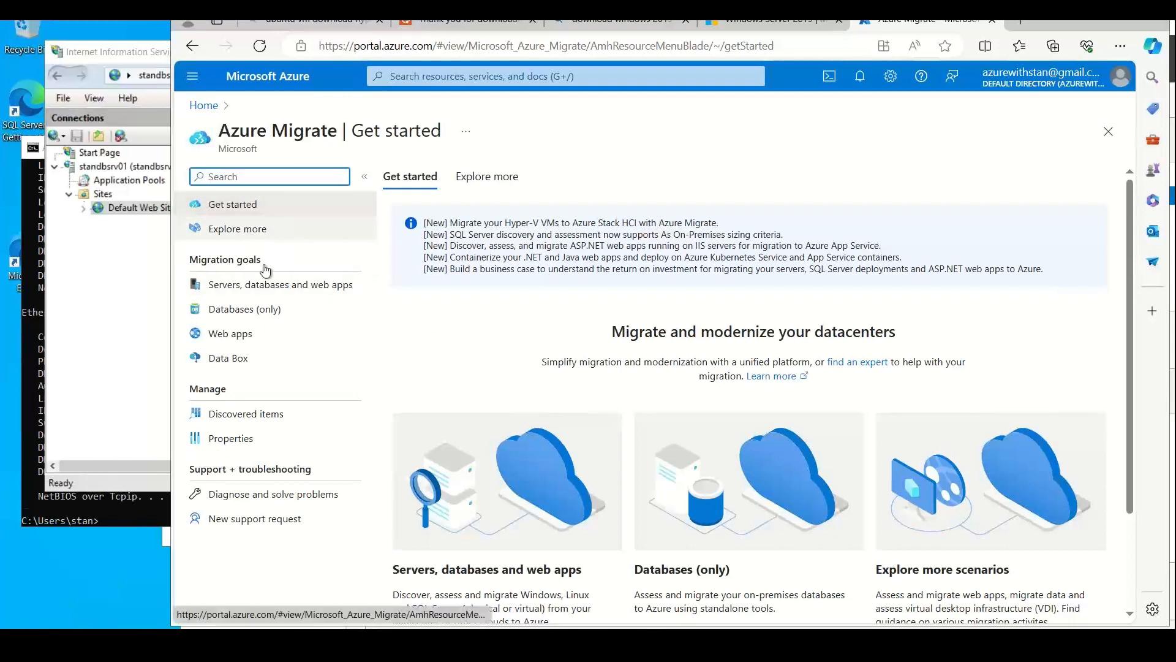
click(238, 336)
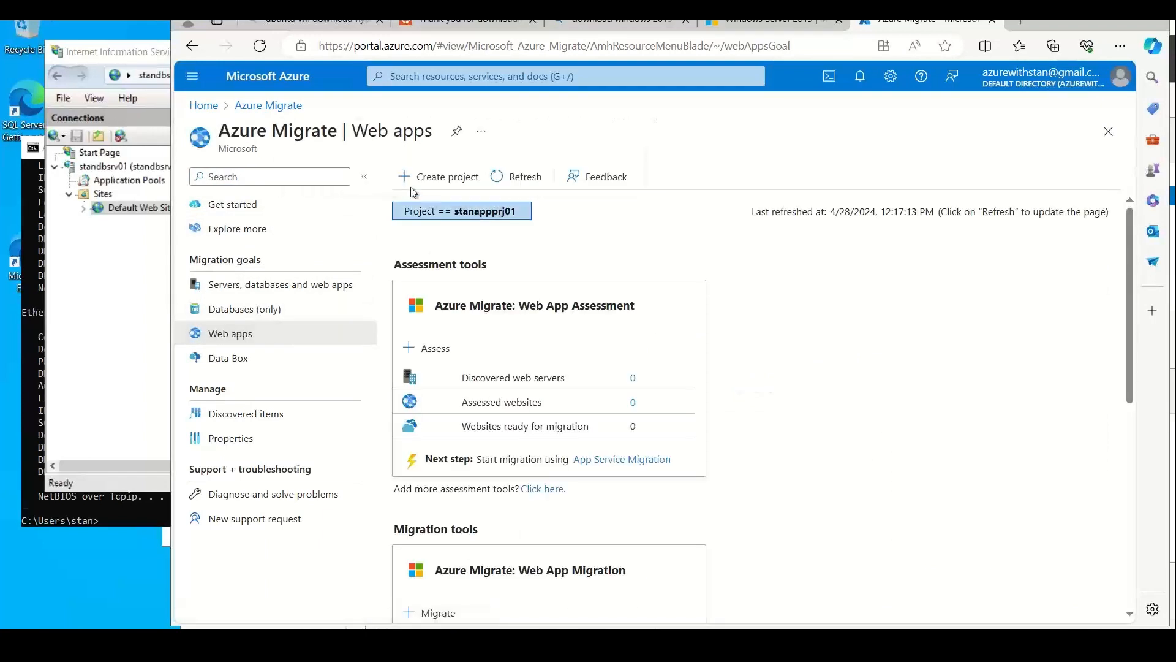
- Start a new Azure Migrate project for web apps and assign it to resource group RG-STAN-PRD-01
click(414, 183)
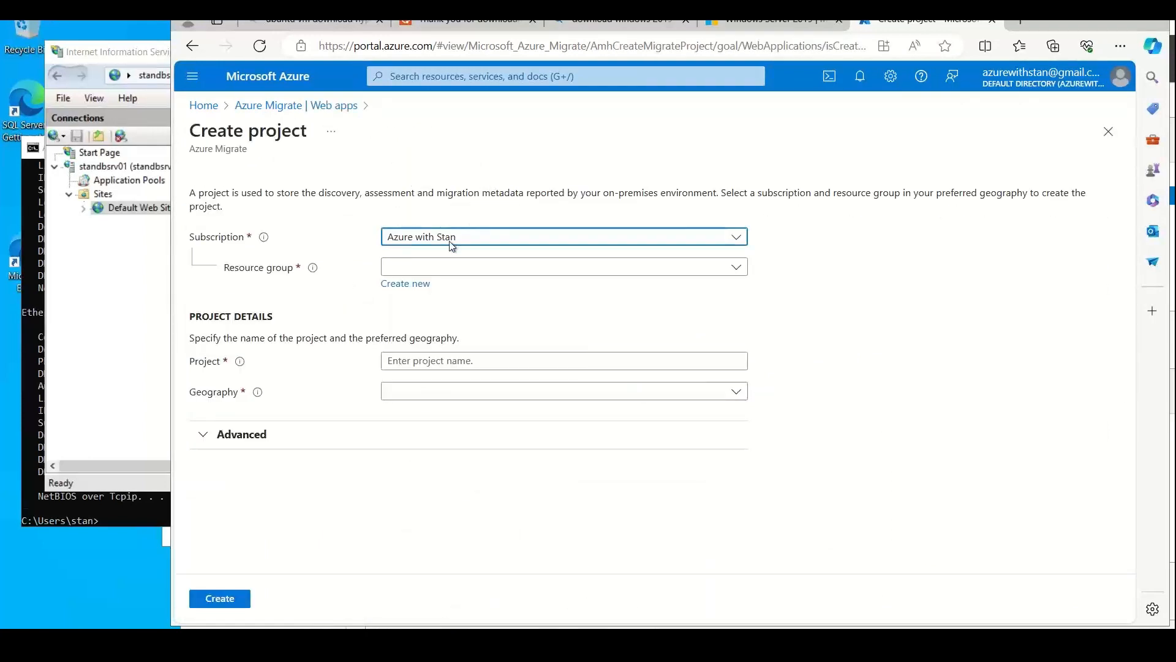
click(429, 272)
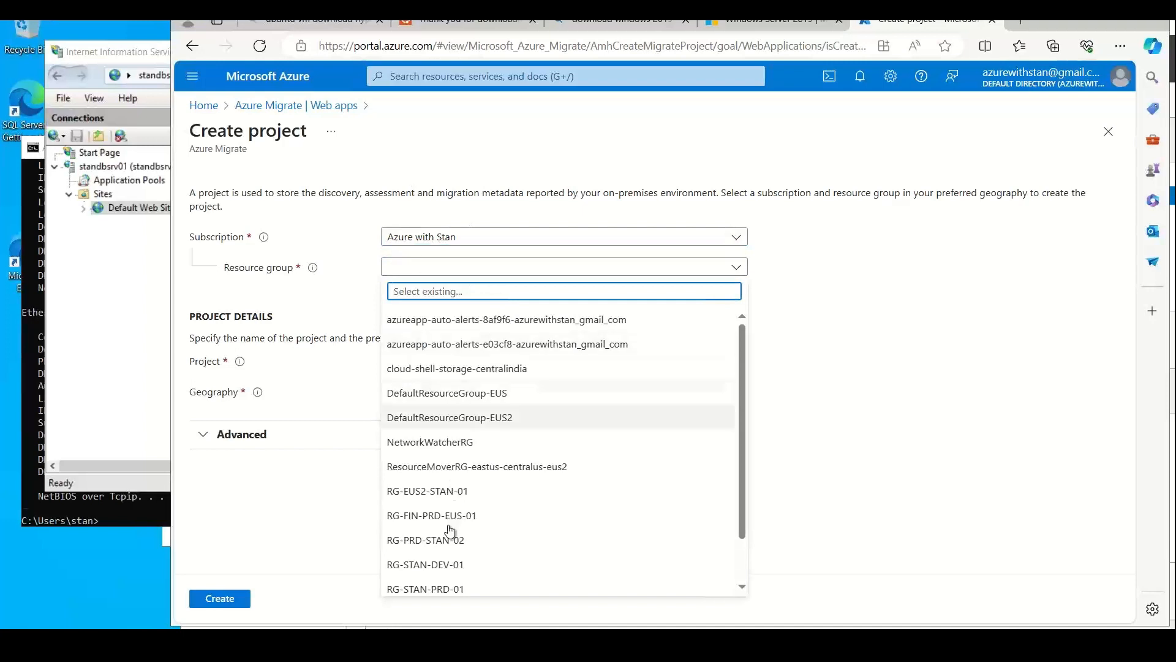
click(444, 590)
- Name the new migration project stanappmigprj001
click(412, 361)
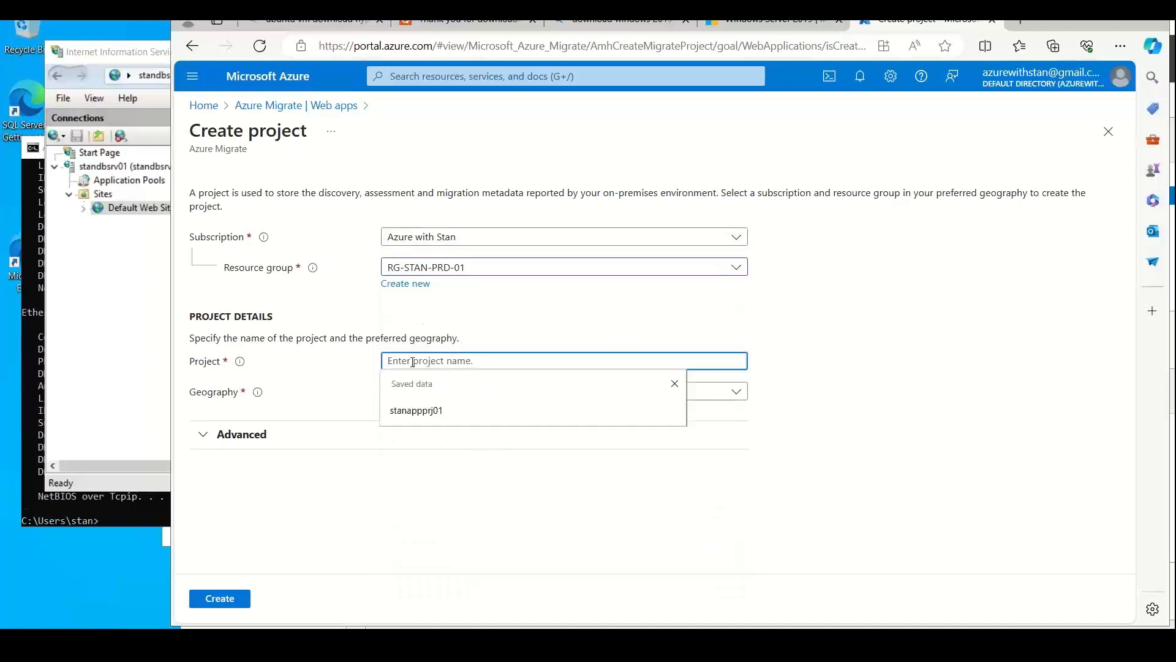
text(stan)
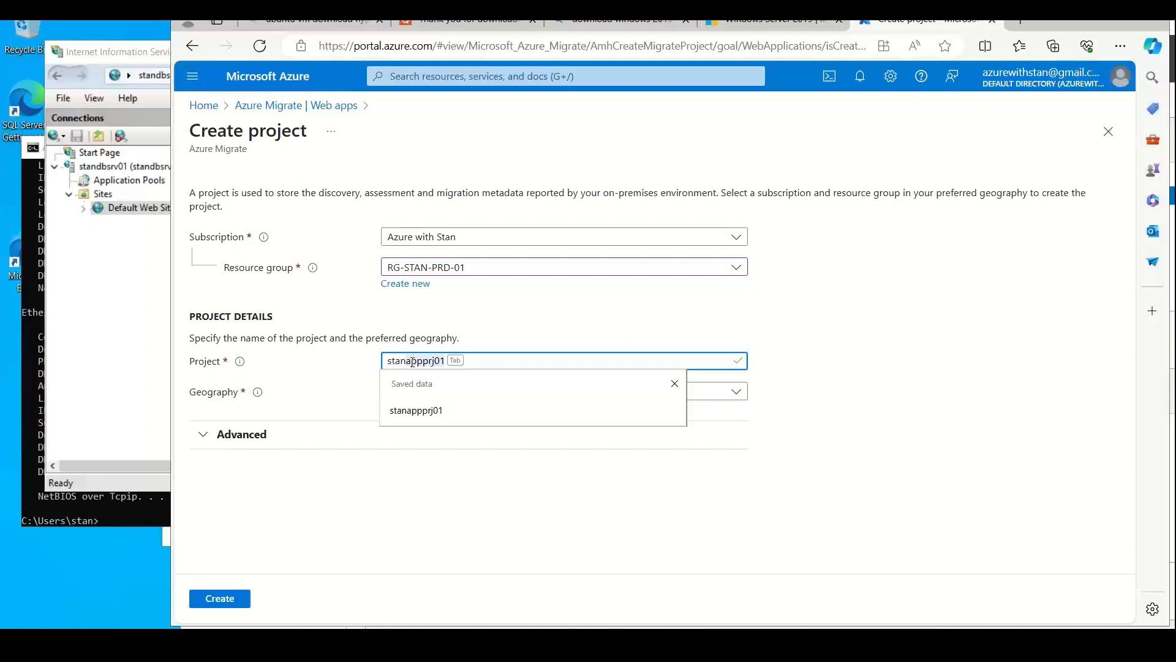
text(appmigr)
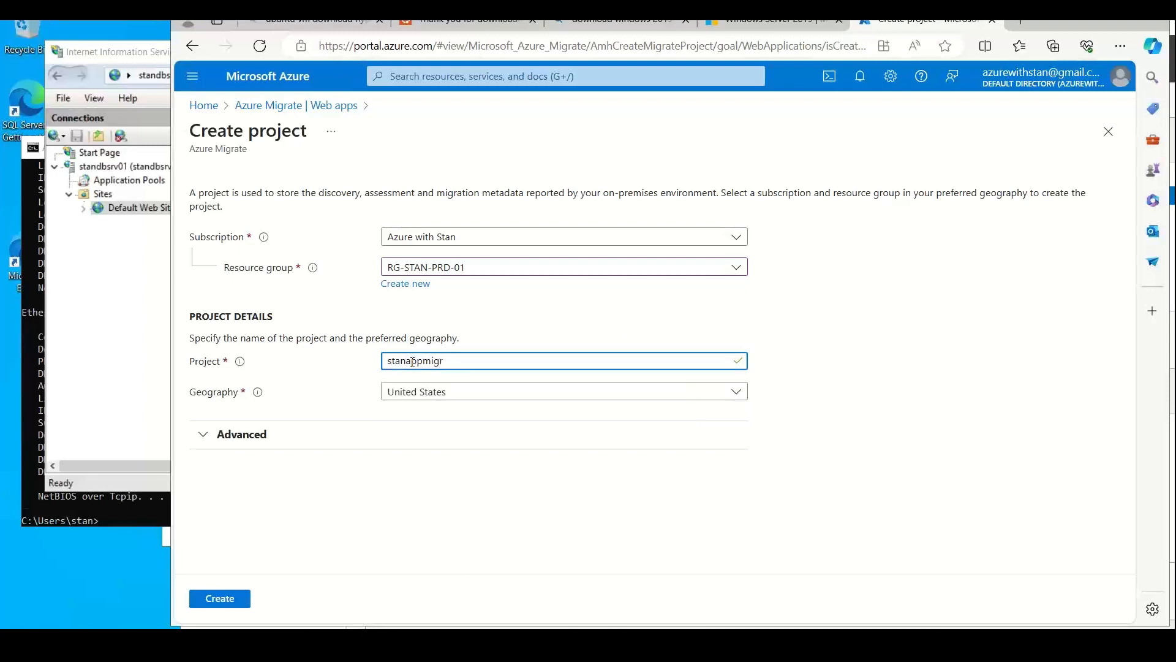
key(BackSpace)
text(proj)
key(BackSpace)
text(j001)
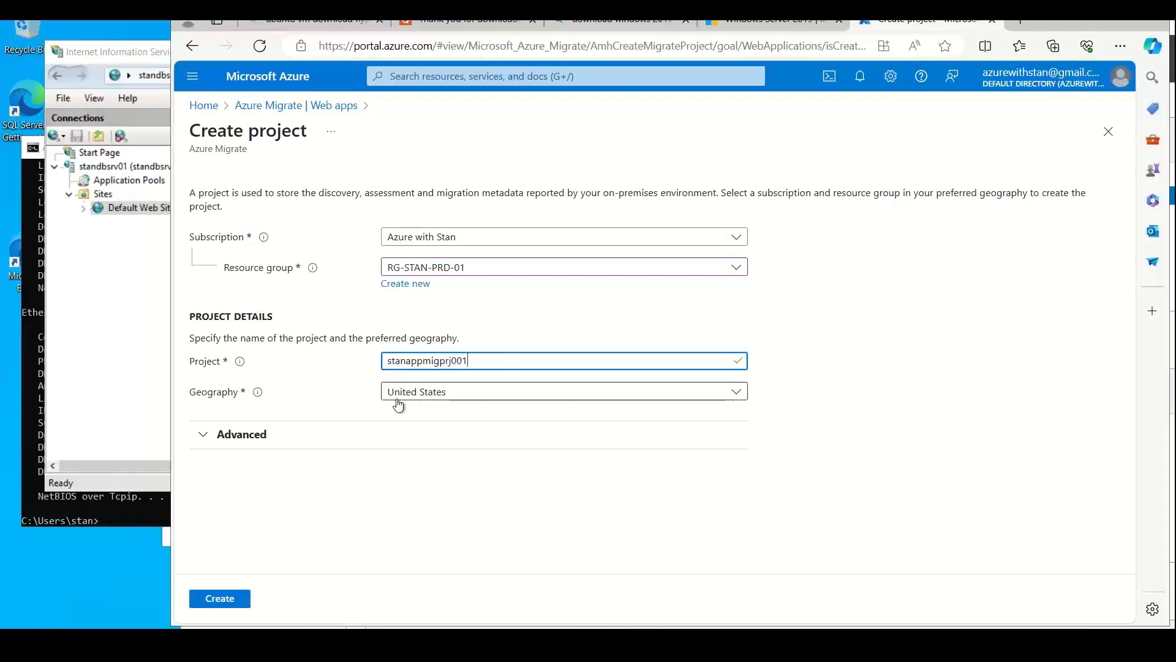
- Review the available geographies, keep United States for the project and create it
click(429, 396)
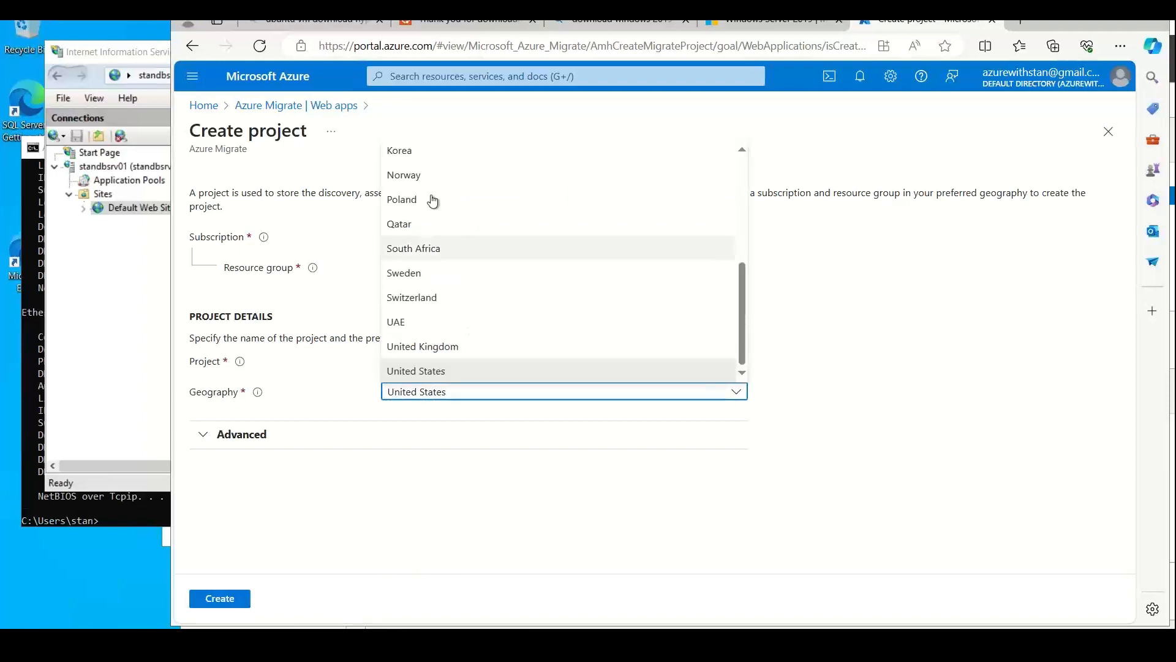
drag(745, 319, 749, 178)
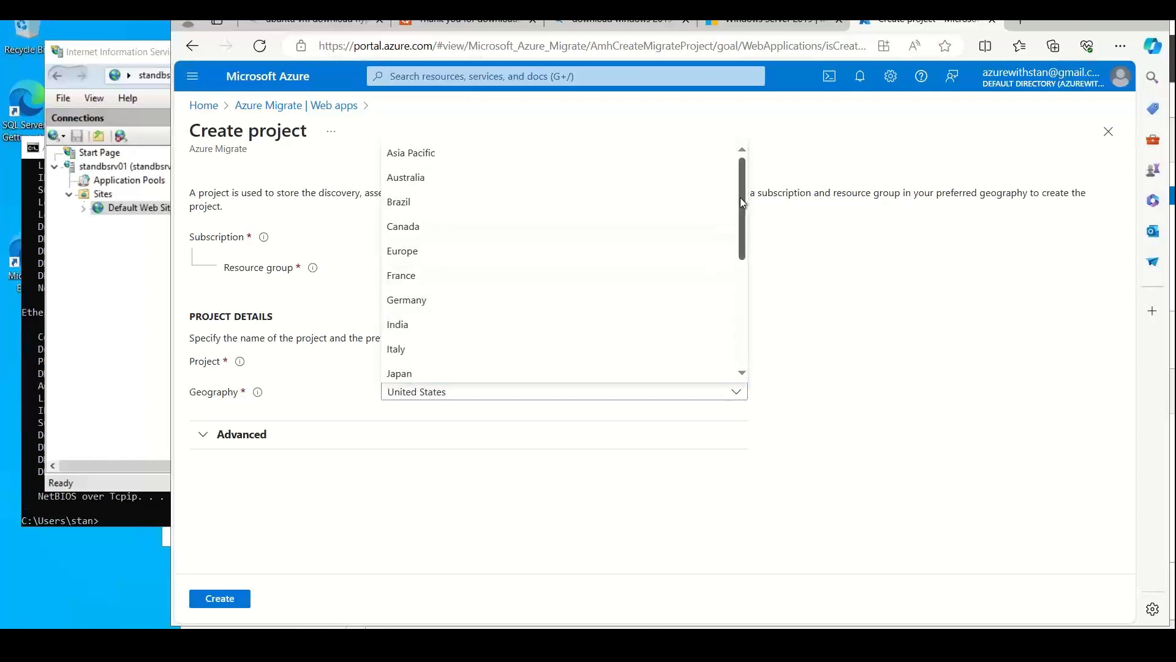
drag(744, 228, 741, 347)
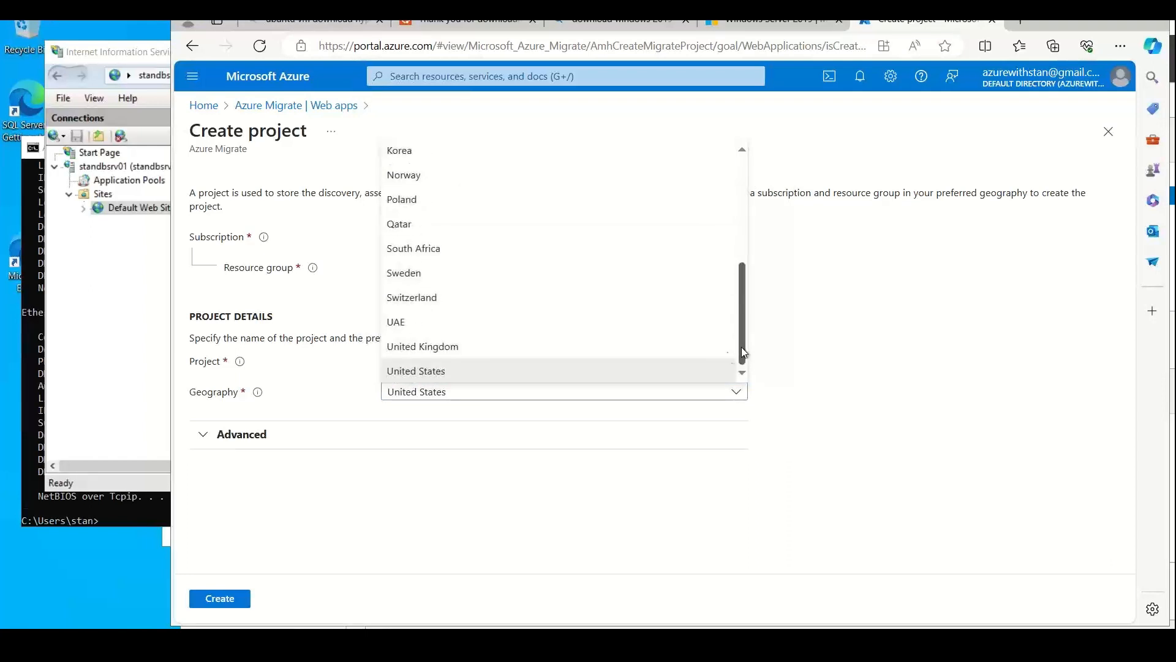
click(448, 380)
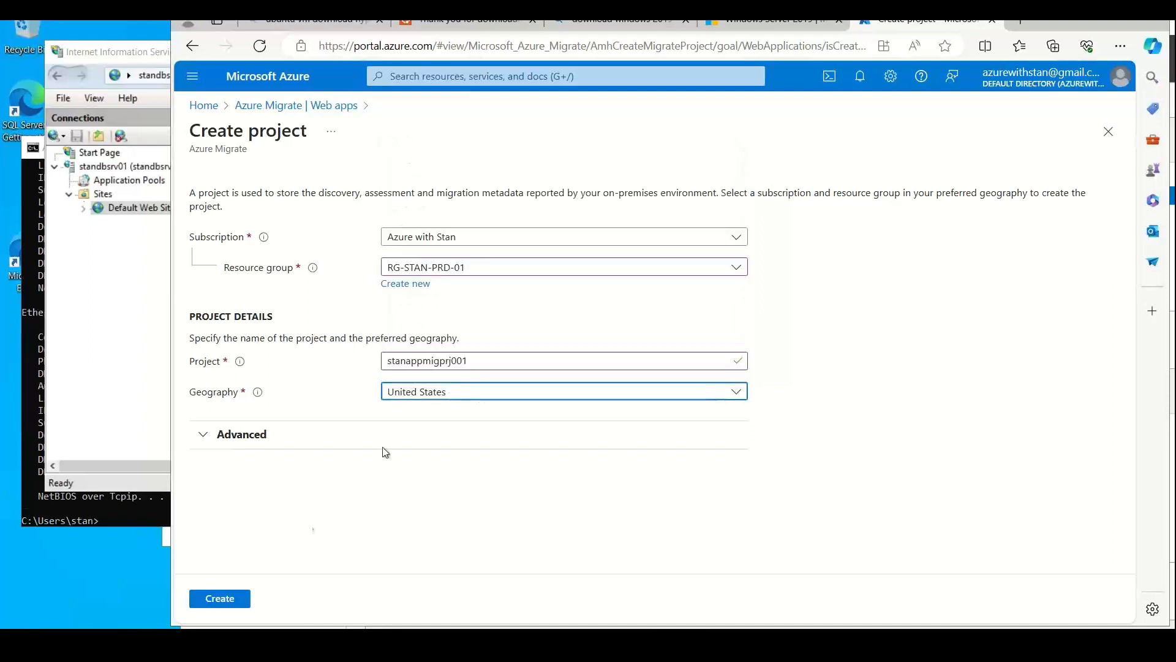
click(215, 603)
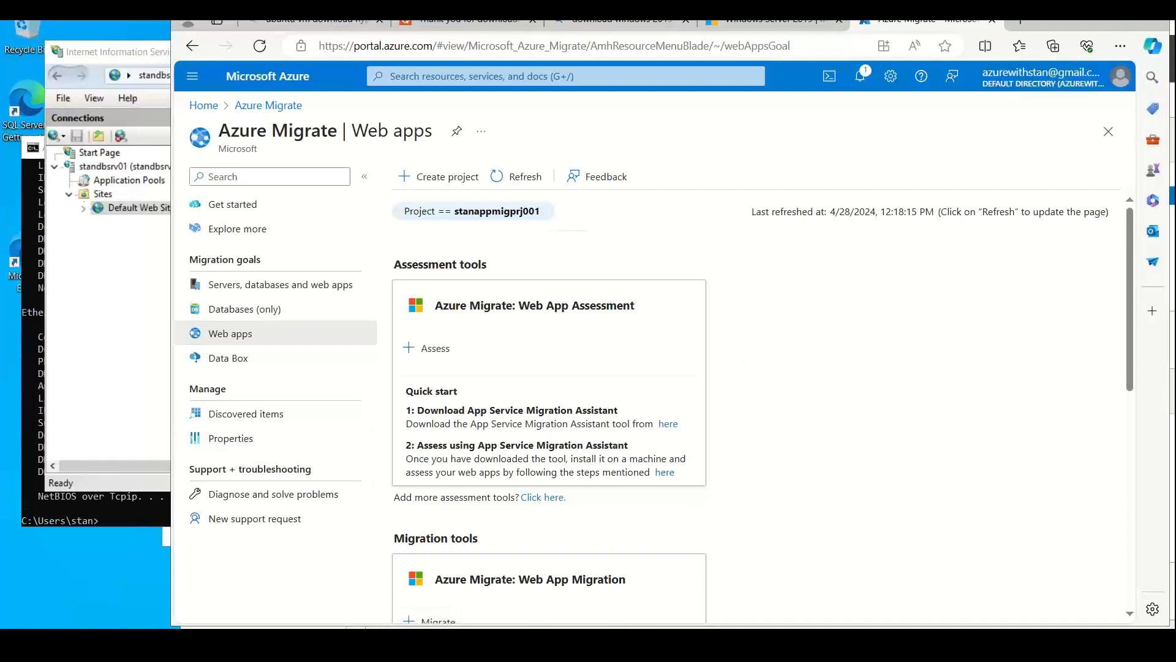
- Run the AppServiceMigrationAssistant.msi installer from the server's Downloads folder and minimize the folder window
click(438, 640)
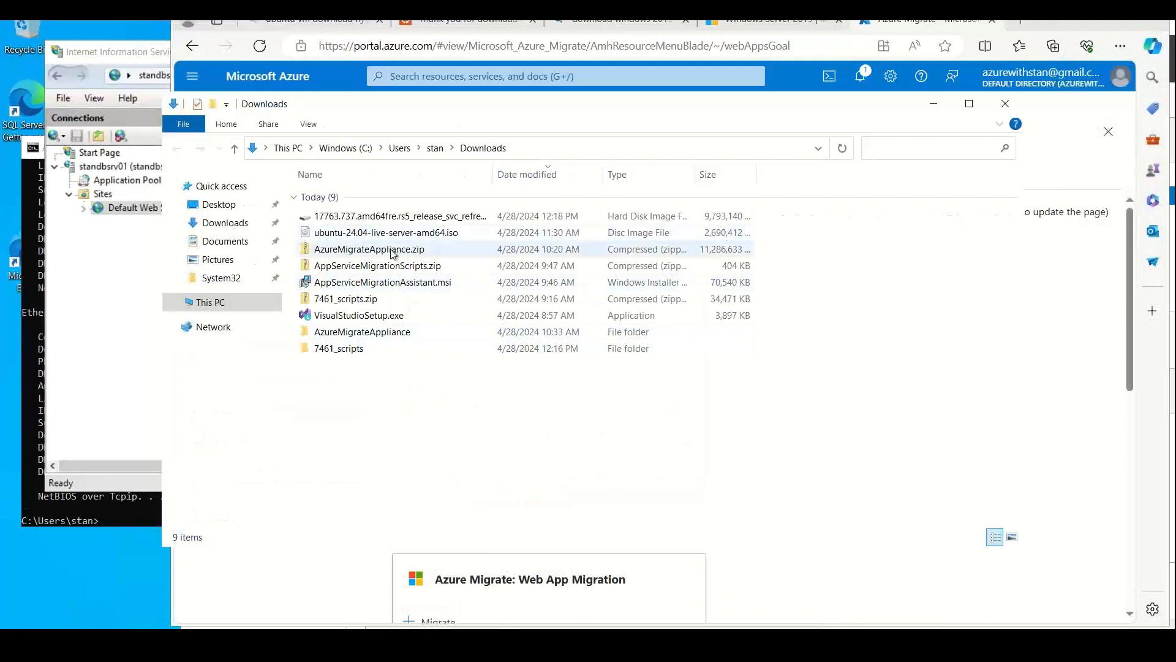
click(360, 272)
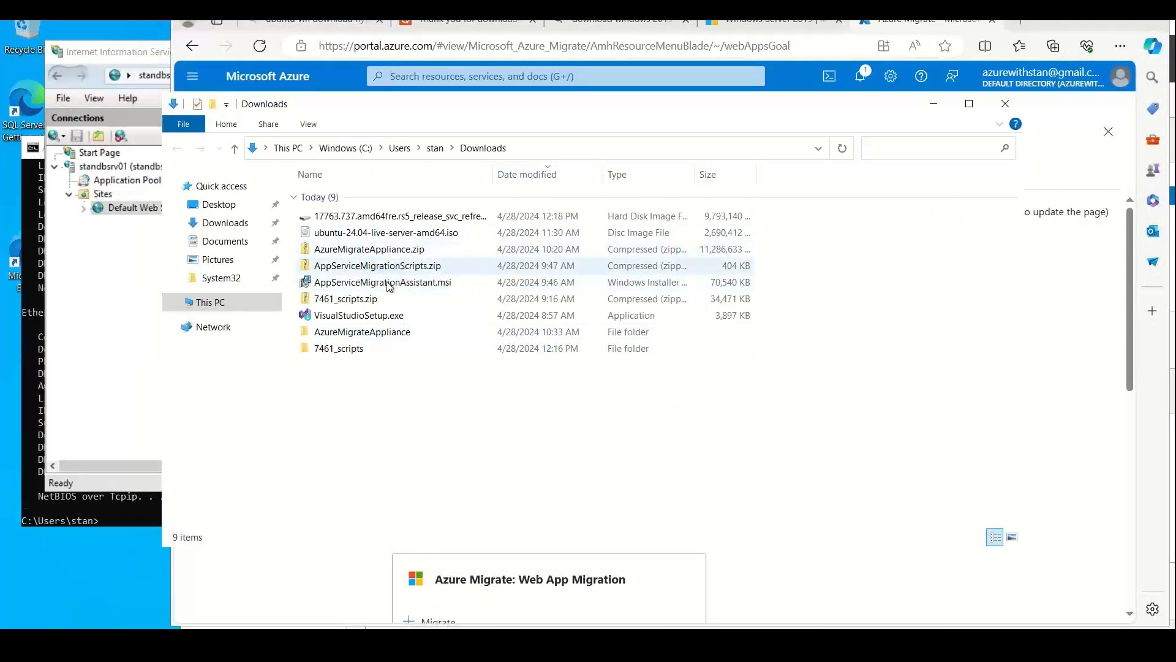
click(387, 285)
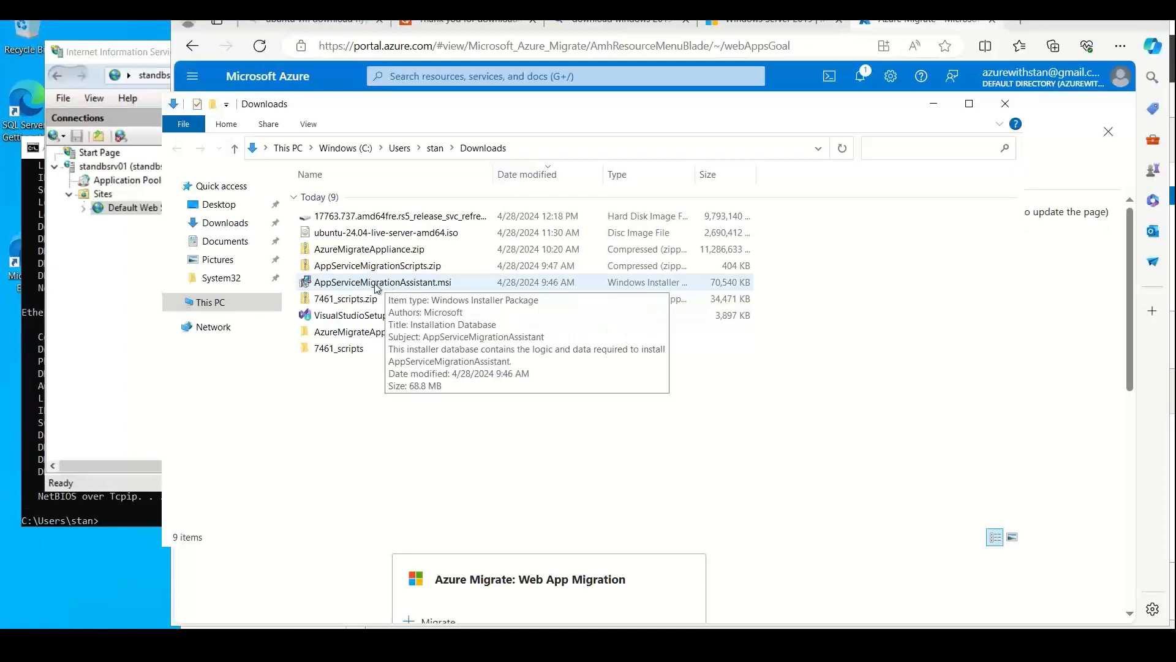
double_click(376, 286)
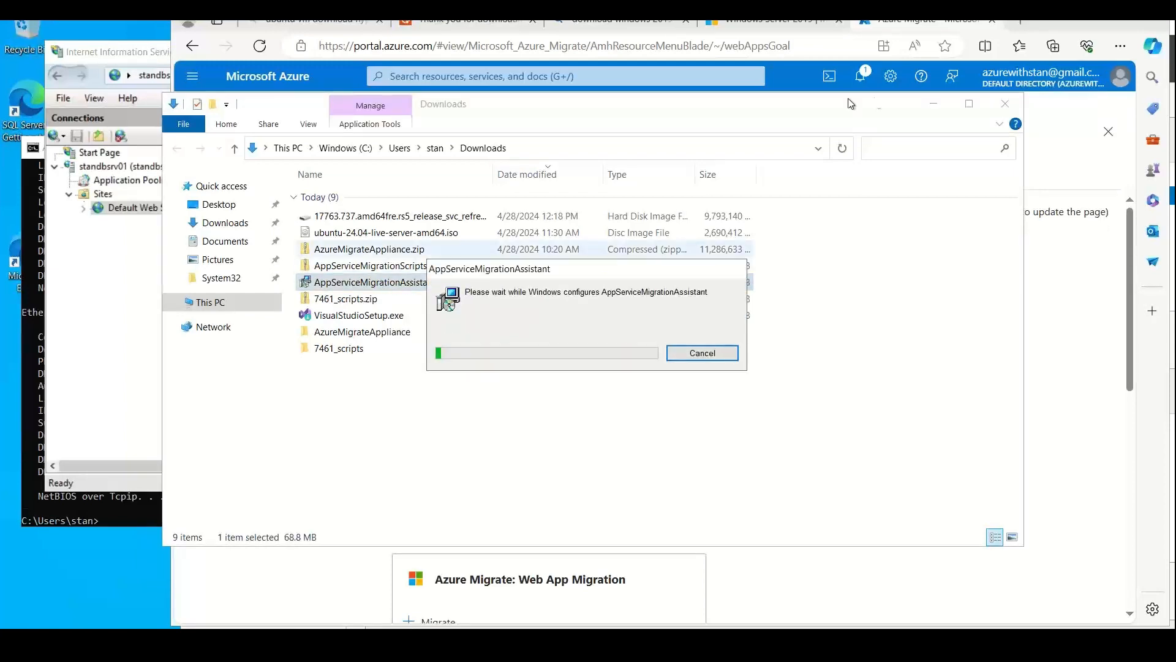
click(931, 110)
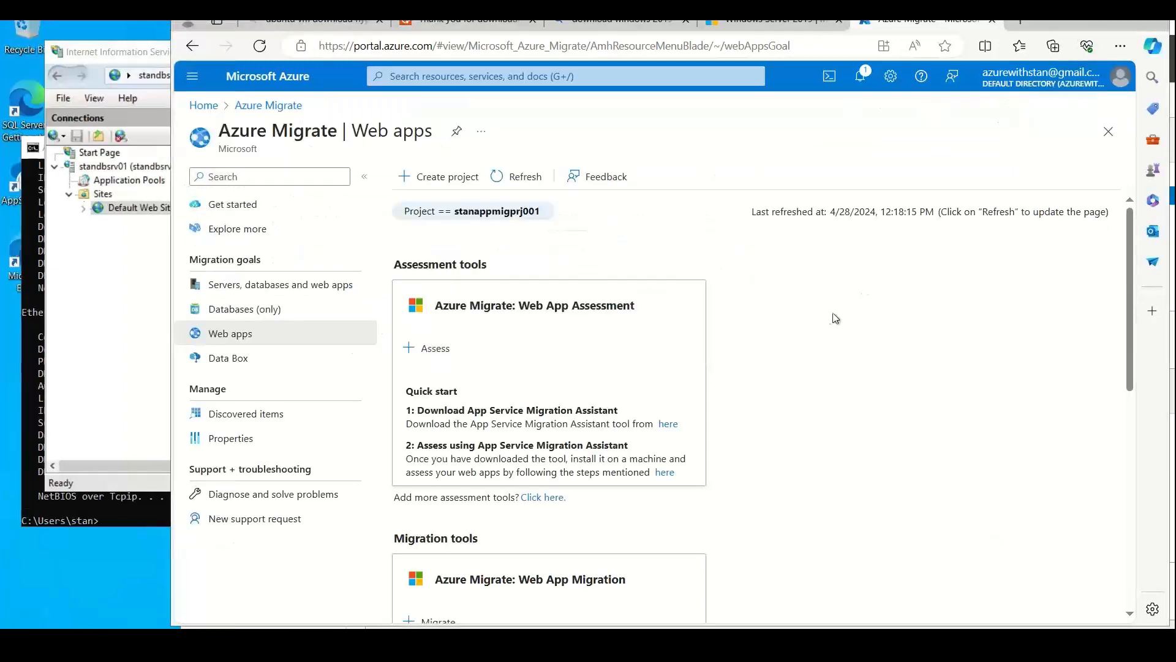
- Open the Web App Assessment quick start's download page and follow its App Service Migration Assistant link
click(668, 424)
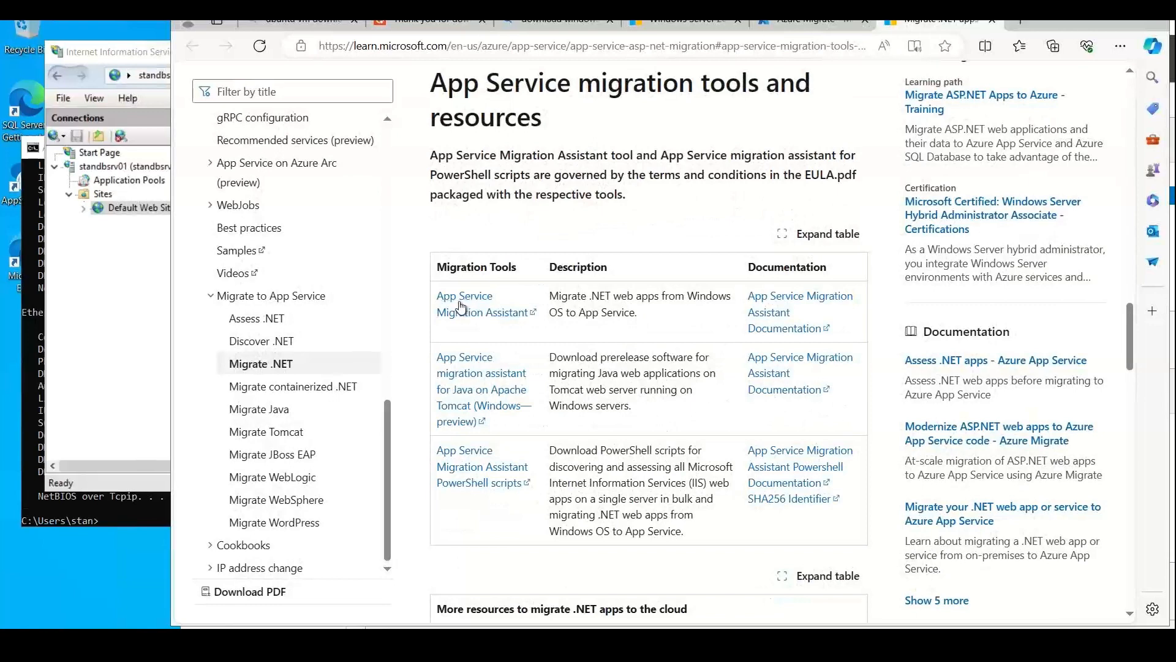
click(491, 314)
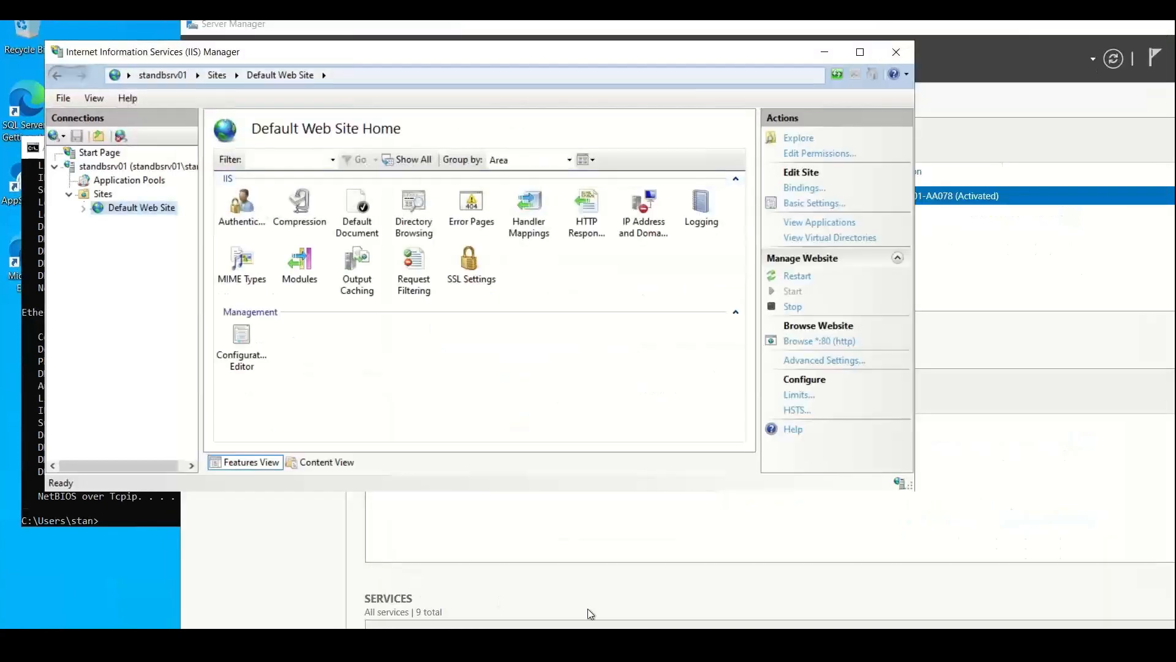
- Launch AppServiceMigrationAssistant, minimize IIS Manager and choose Default Web Site as the site to assess
click(17, 645)
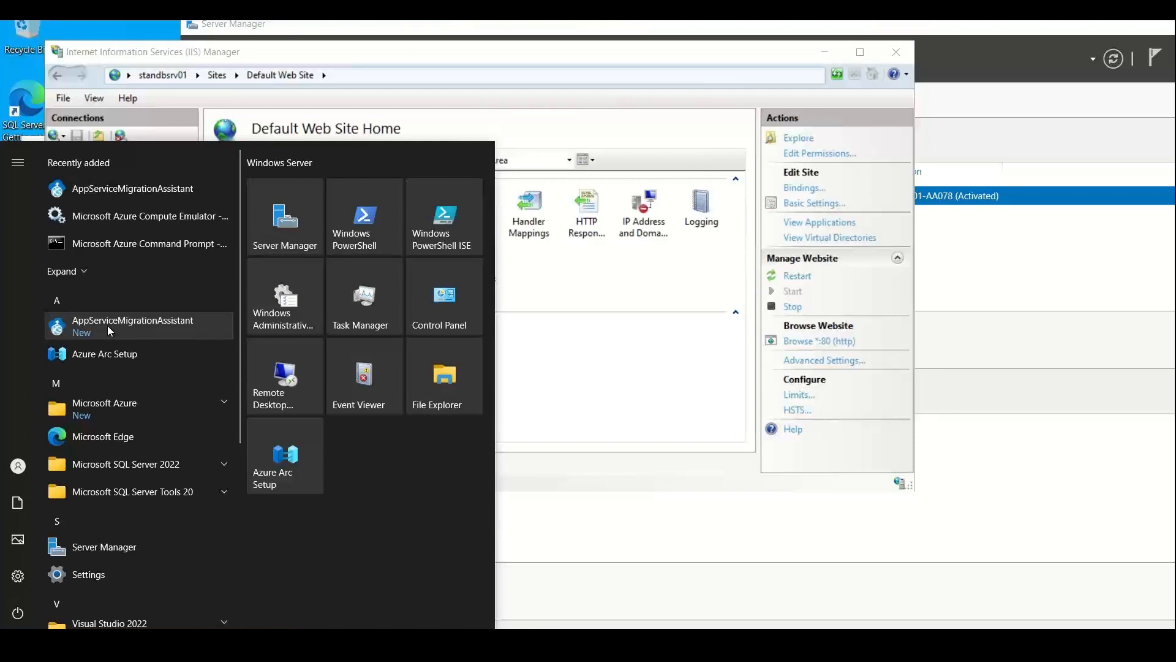
click(161, 323)
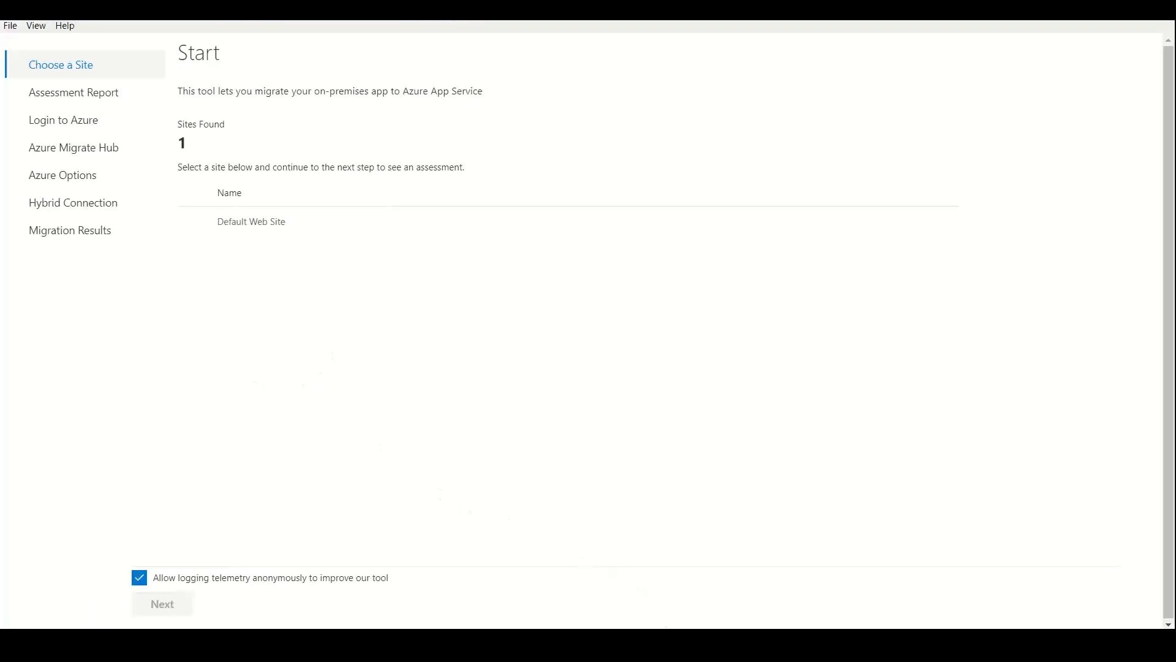
key(alt+Tab)
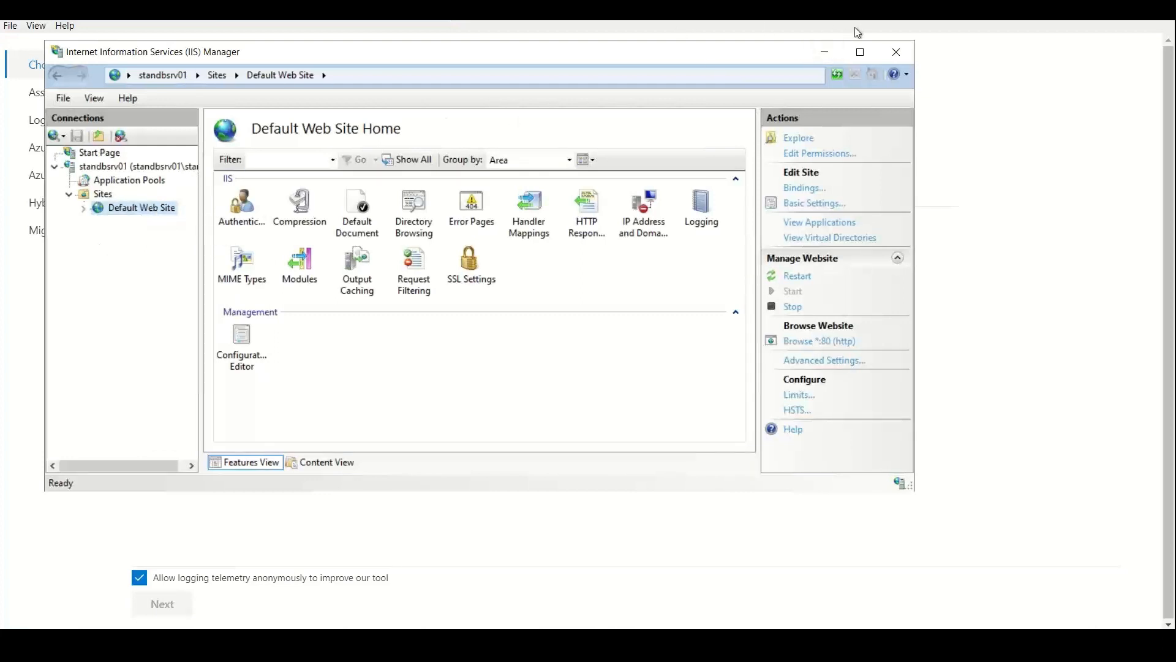
click(825, 55)
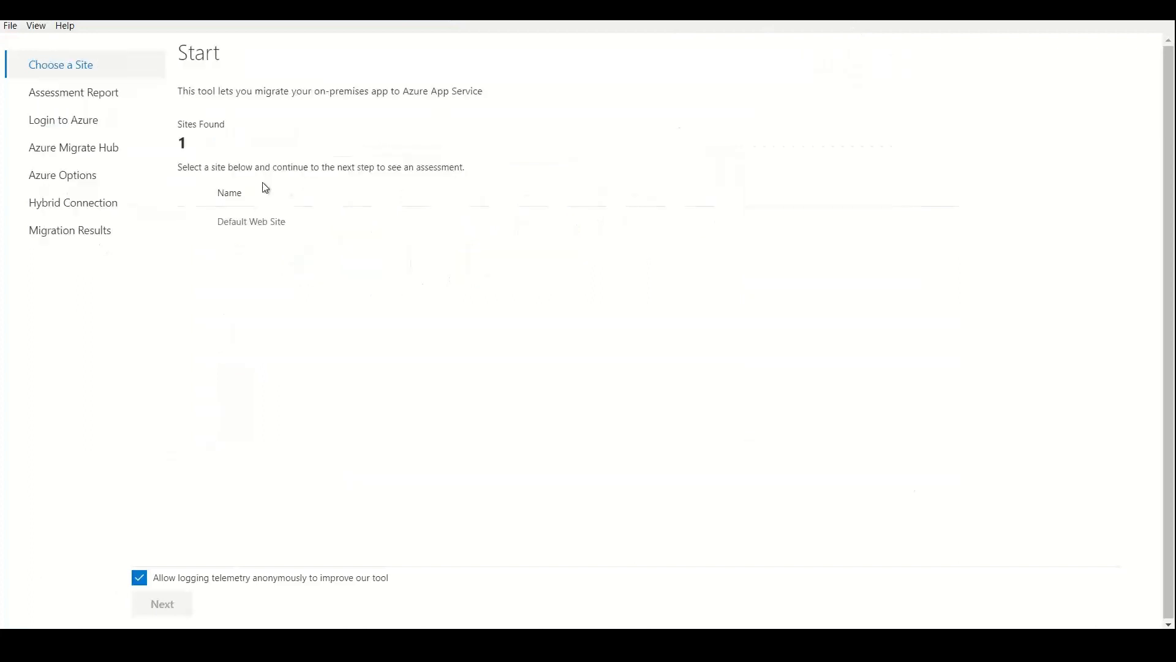
click(194, 227)
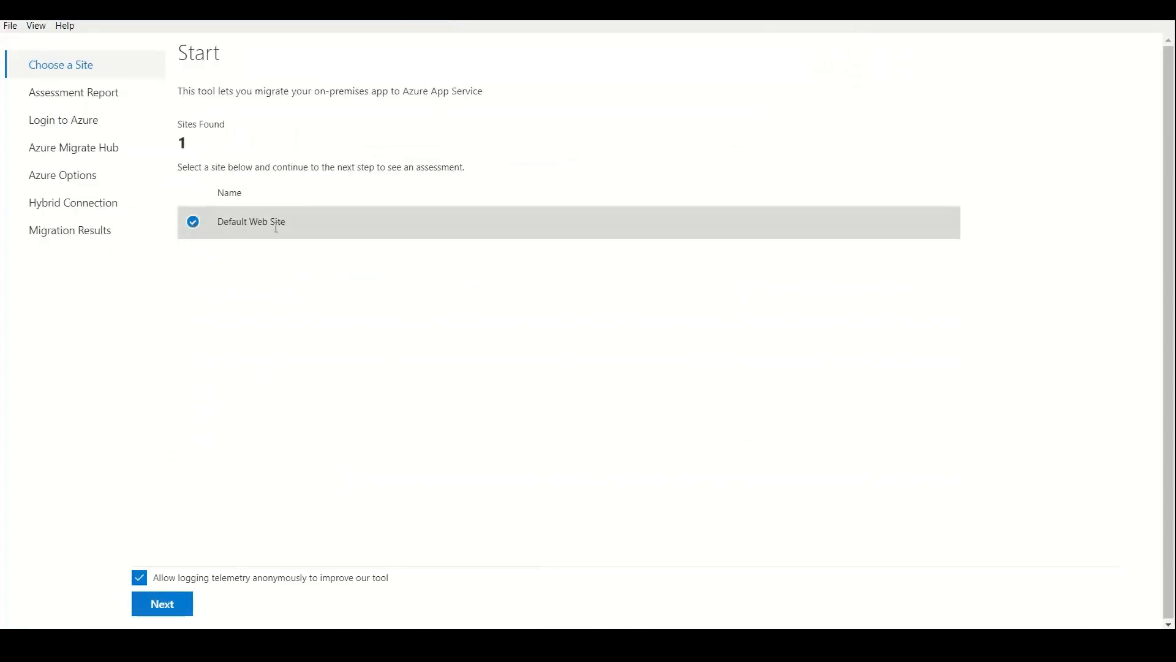
- Run the migration assessment for Default Web Site
drag(315, 91, 397, 90)
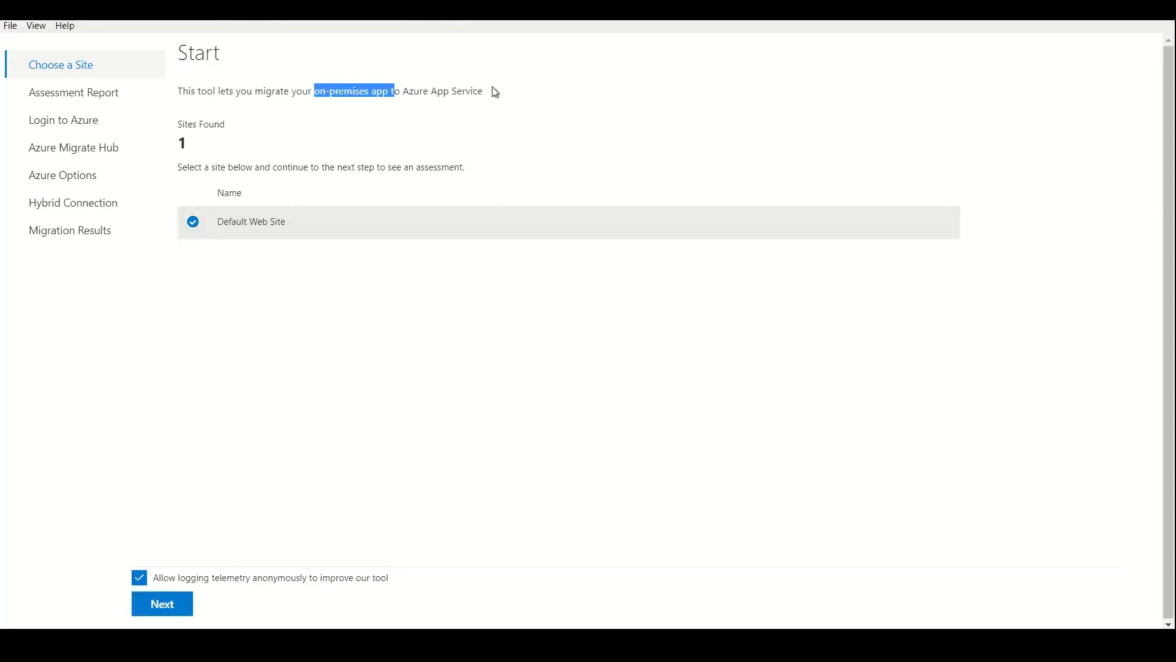
drag(494, 90, 415, 88)
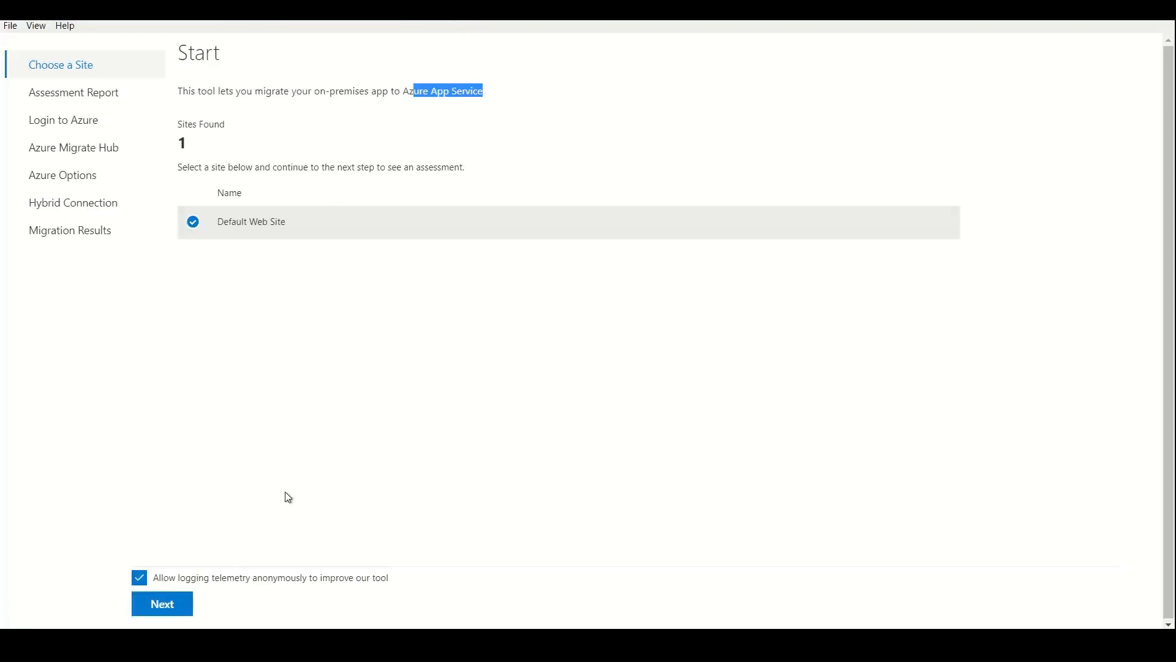
click(156, 602)
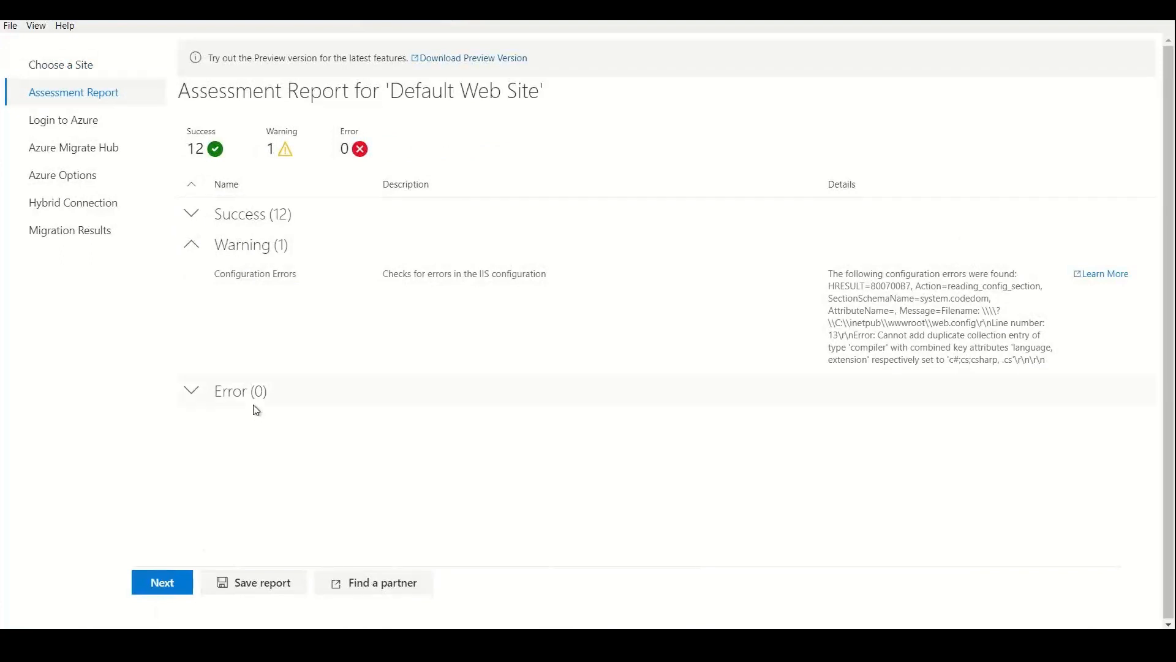
- Review the successful checks and the configuration warning in the assessment report for Default Web Site
click(215, 218)
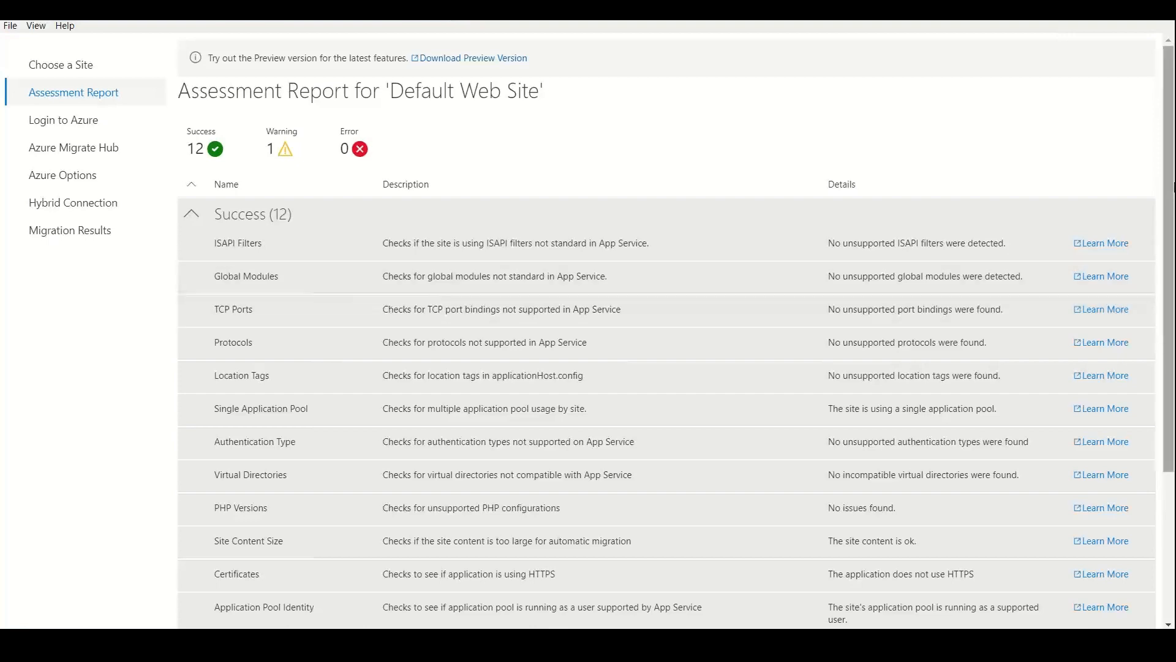
scroll(1164, 299, down, 3)
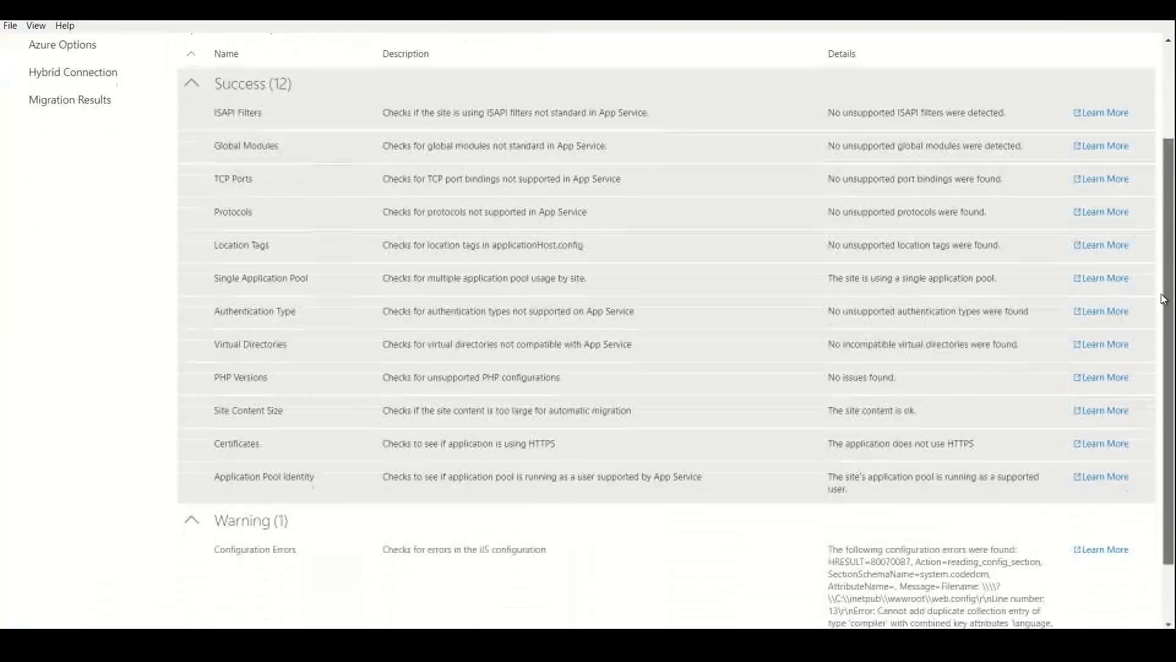
drag(1164, 299, 1174, 273)
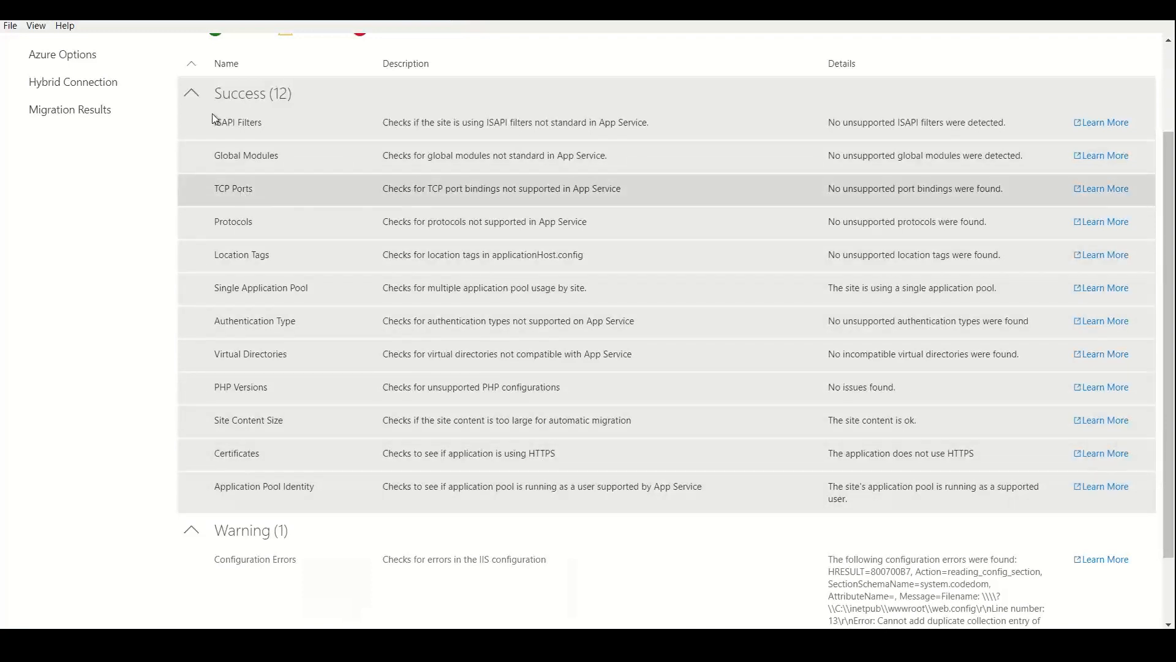
click(193, 95)
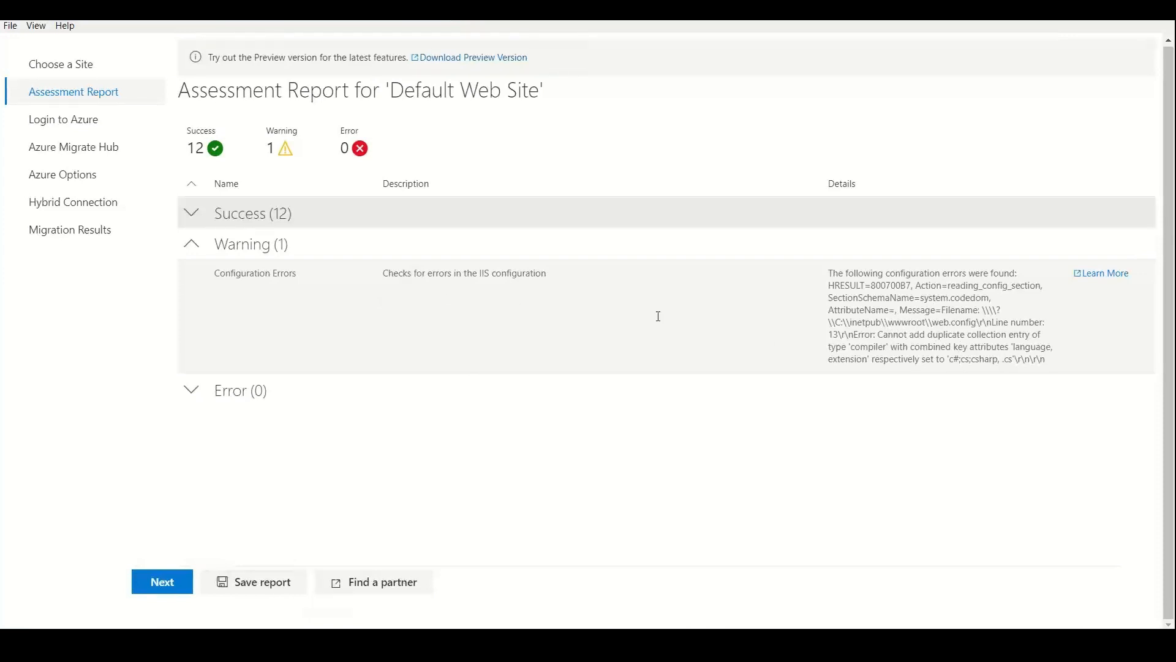
click(192, 248)
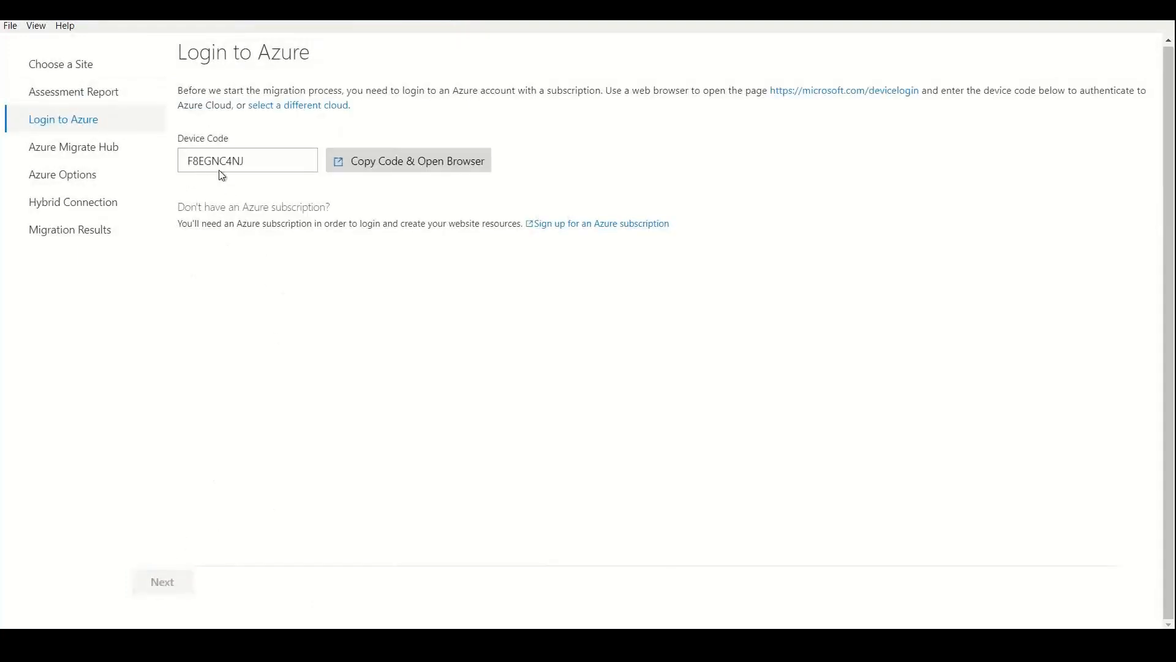
- Copy the device code into the Microsoft sign-in page and authorize the migration assistant with the signed-in account
click(374, 166)
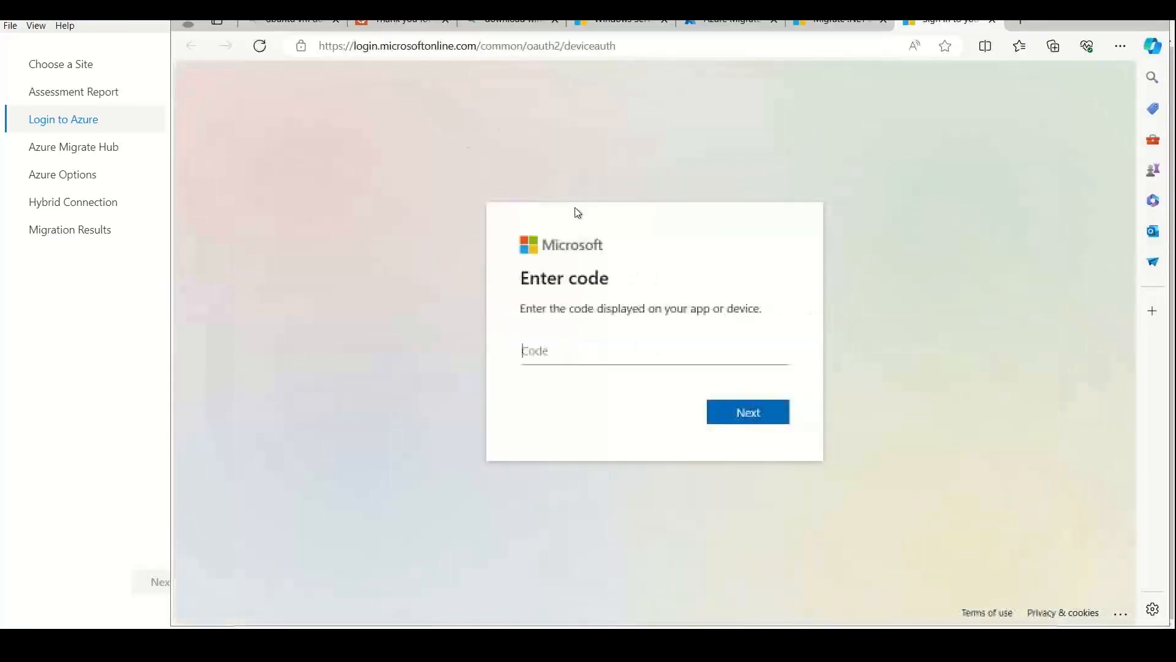
key(ctrl+v)
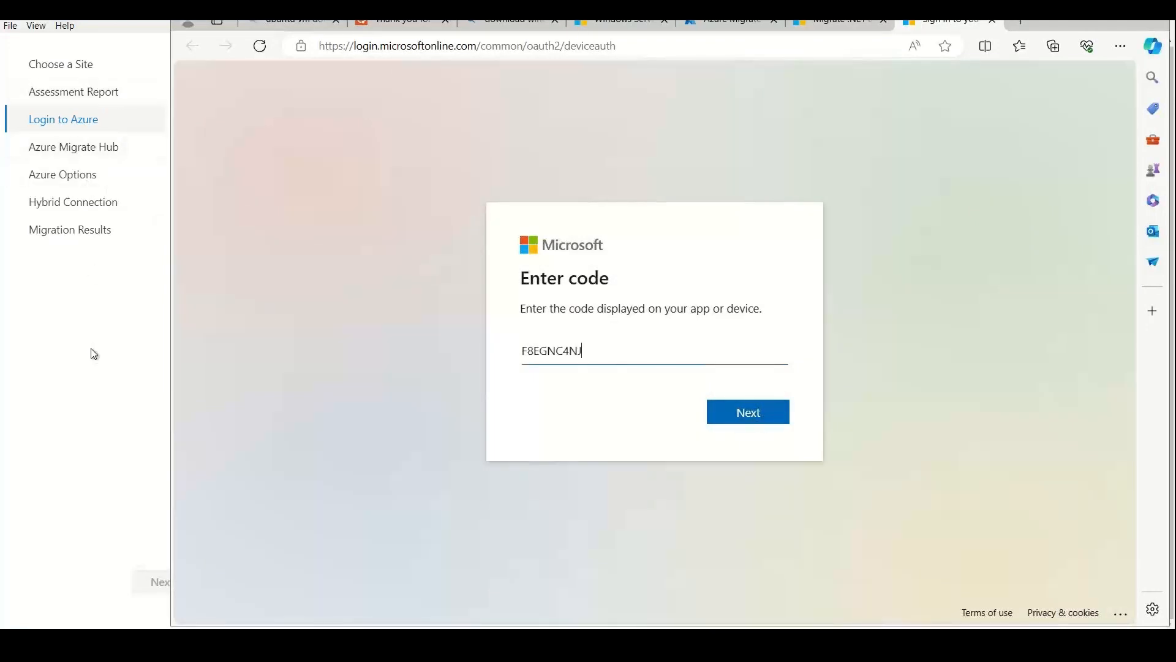
click(739, 414)
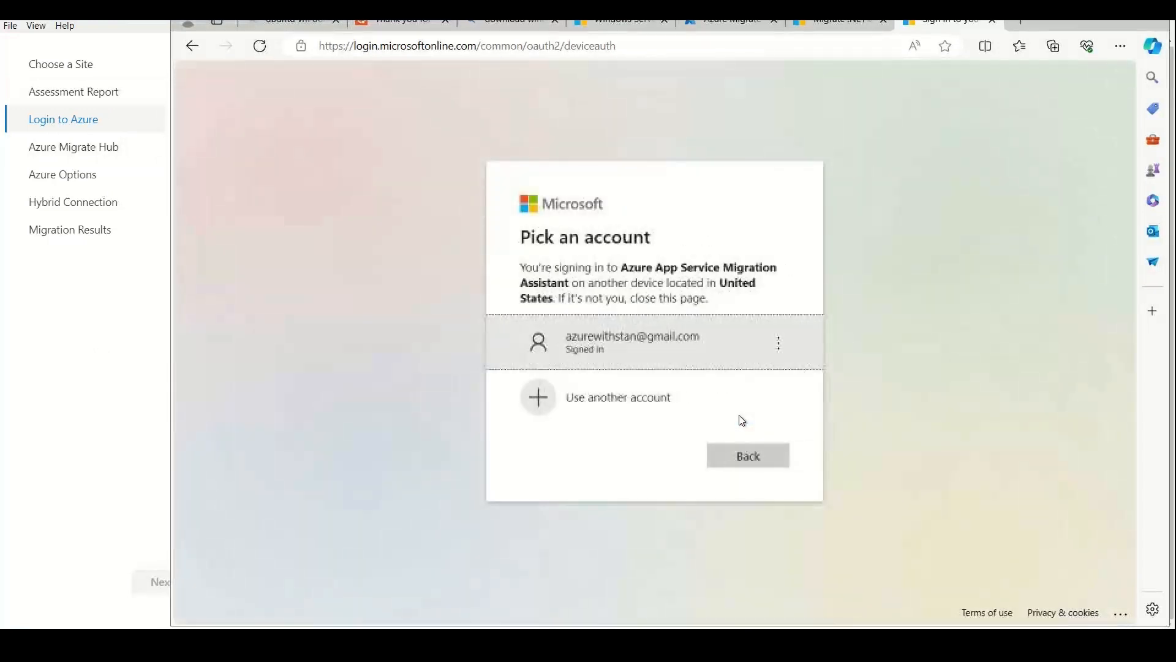
click(605, 338)
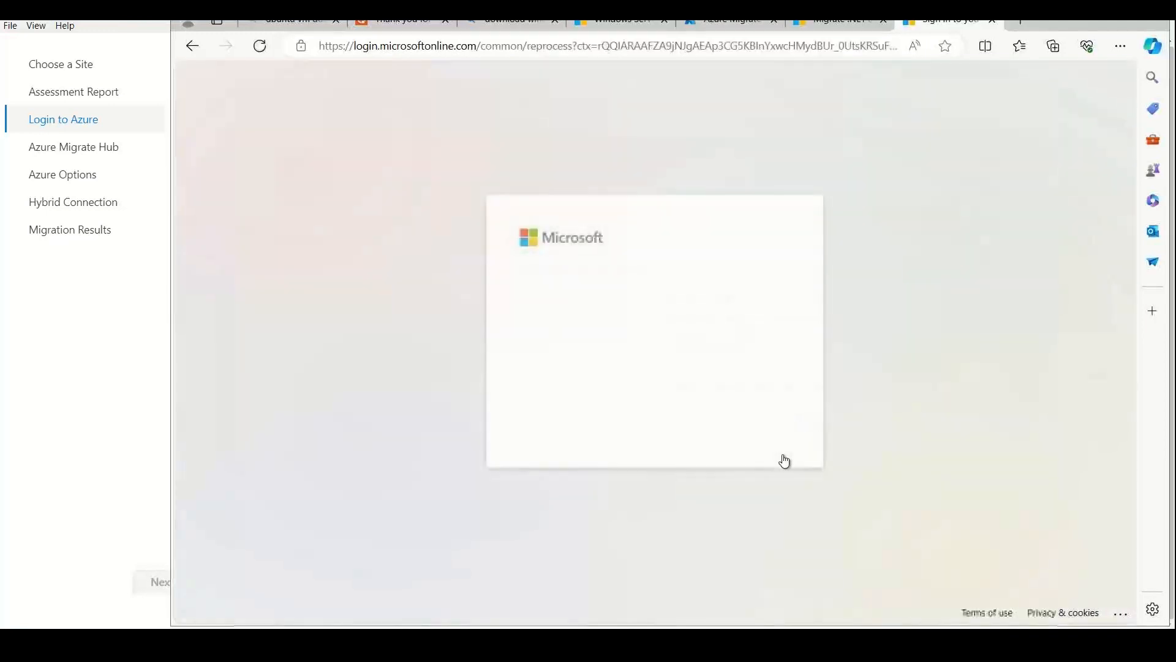
click(750, 428)
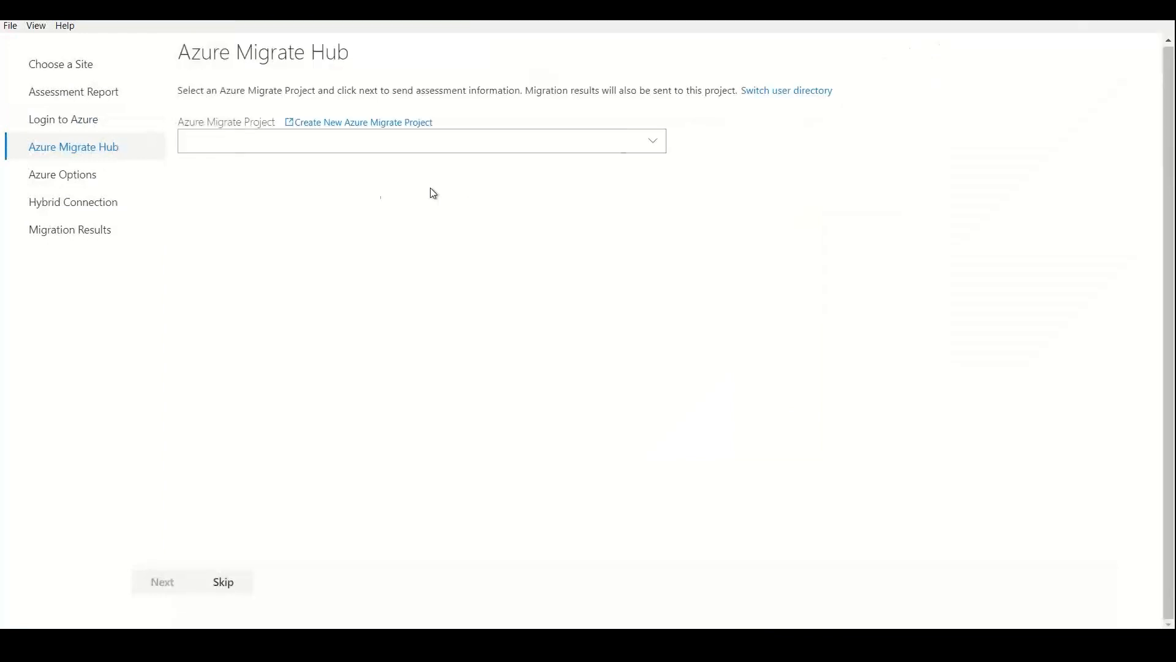
- Select stanappmigprj001 as the Azure Migrate project
click(547, 142)
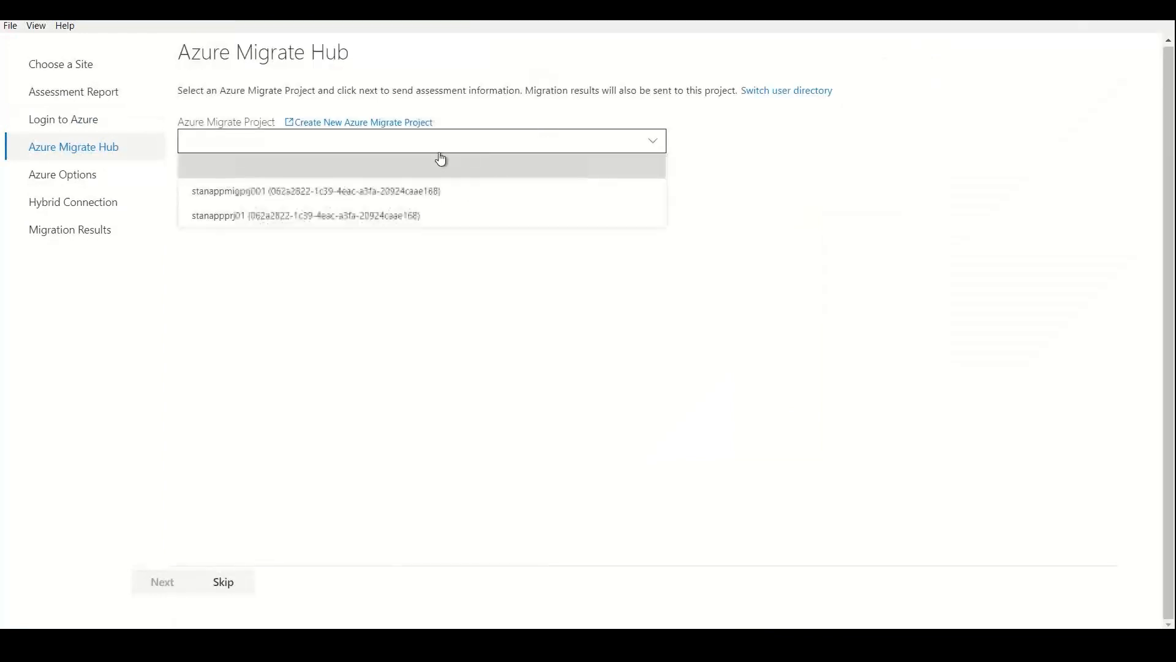
click(249, 194)
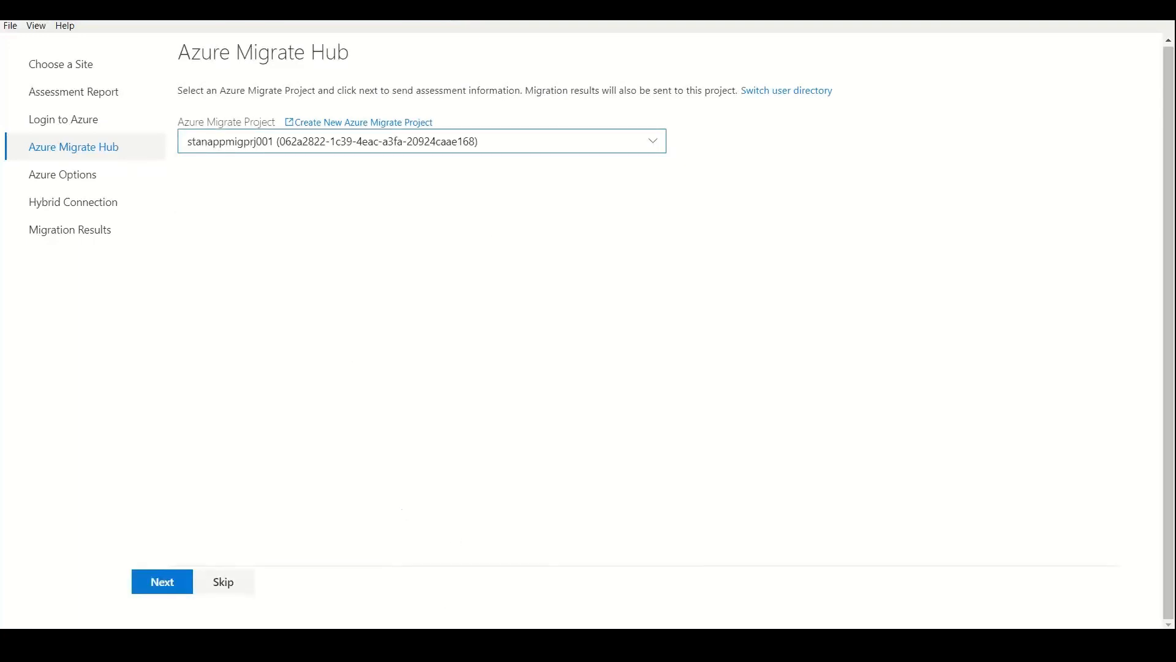
- Switch to the Azure portal in Edge, maximize it and check the projects available under Servers, databases and web apps
click(356, 640)
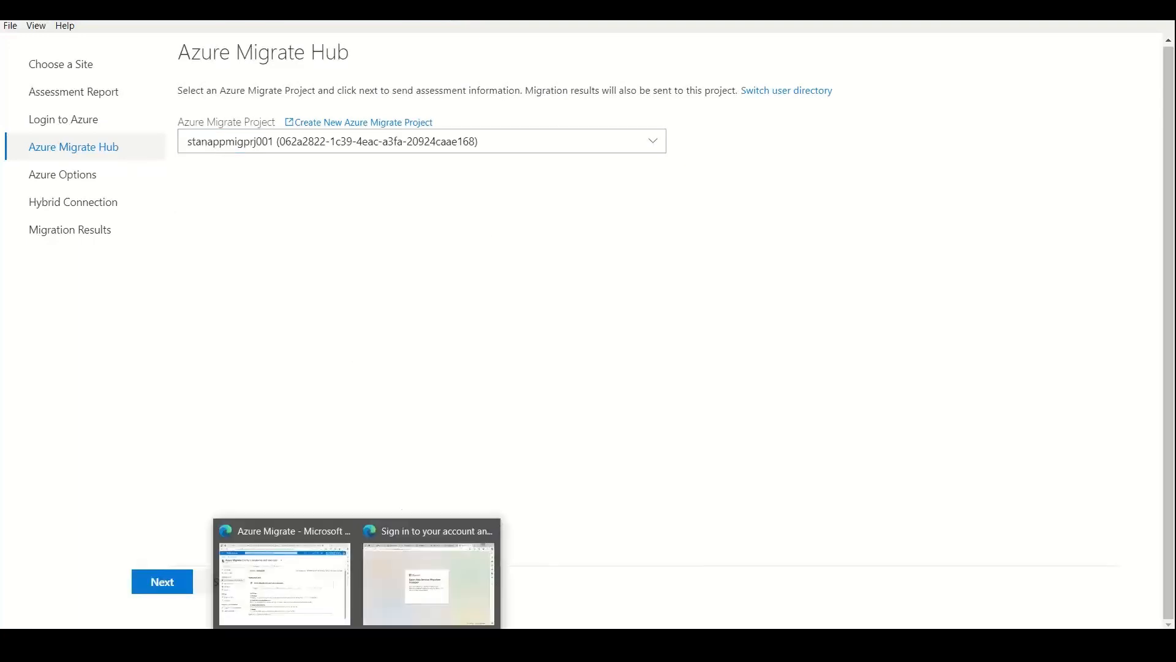
click(310, 588)
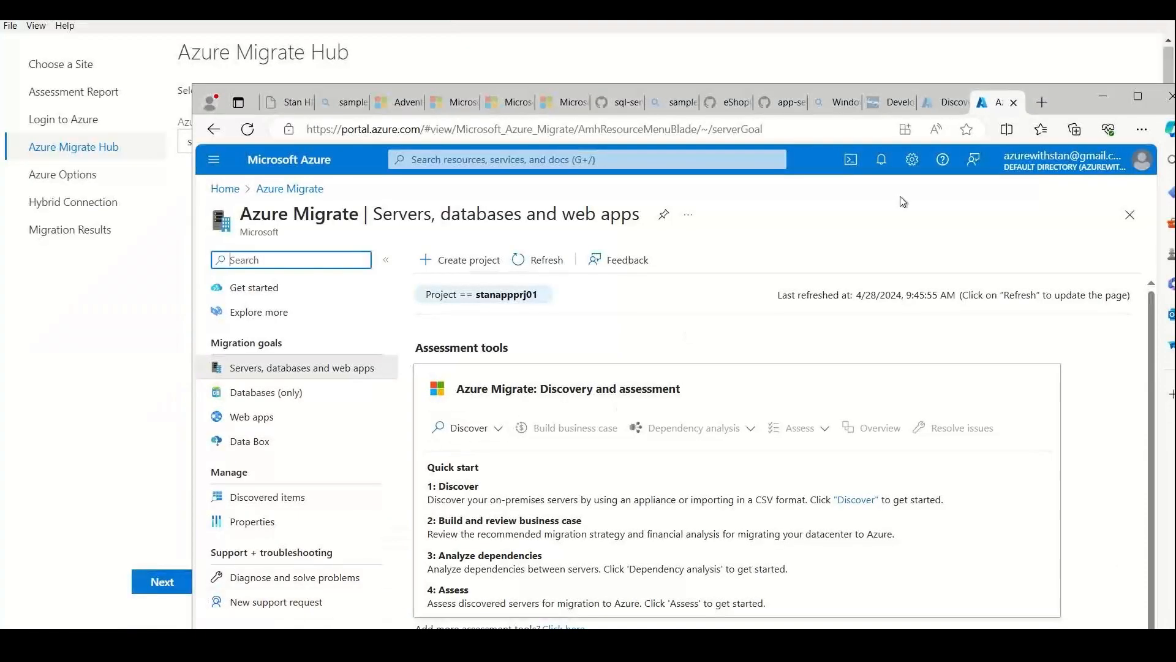
click(1138, 96)
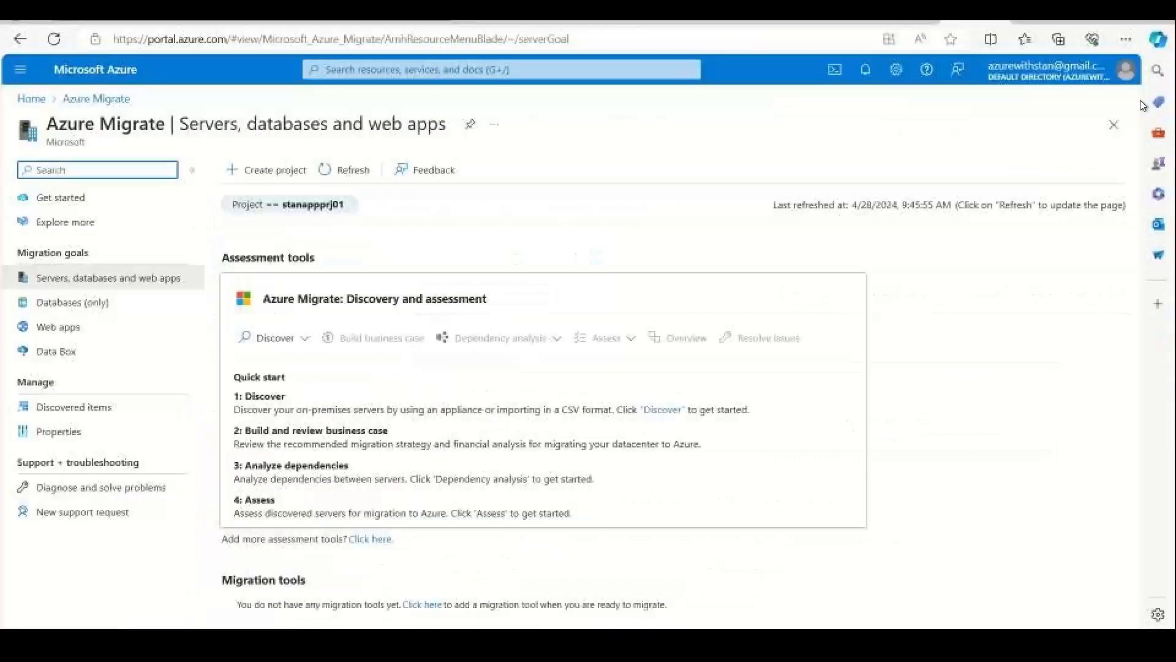
click(318, 205)
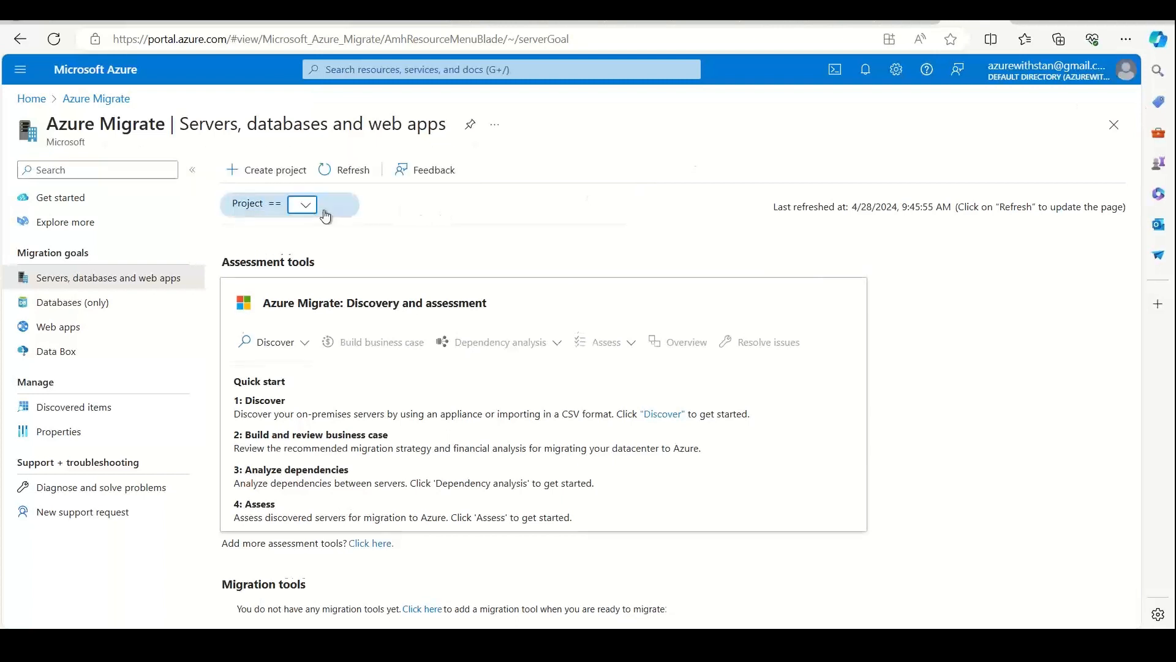
click(305, 205)
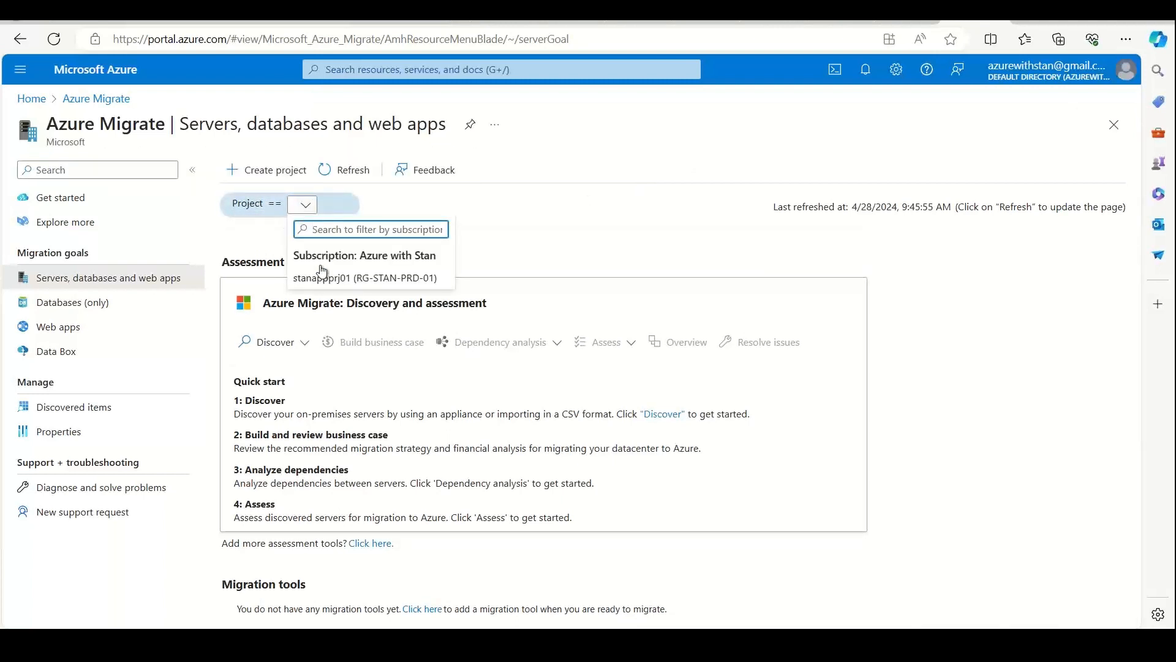
- Reopen Azure Migrate from the portal home page and show its Web apps view for project stanappmigprj001
click(86, 101)
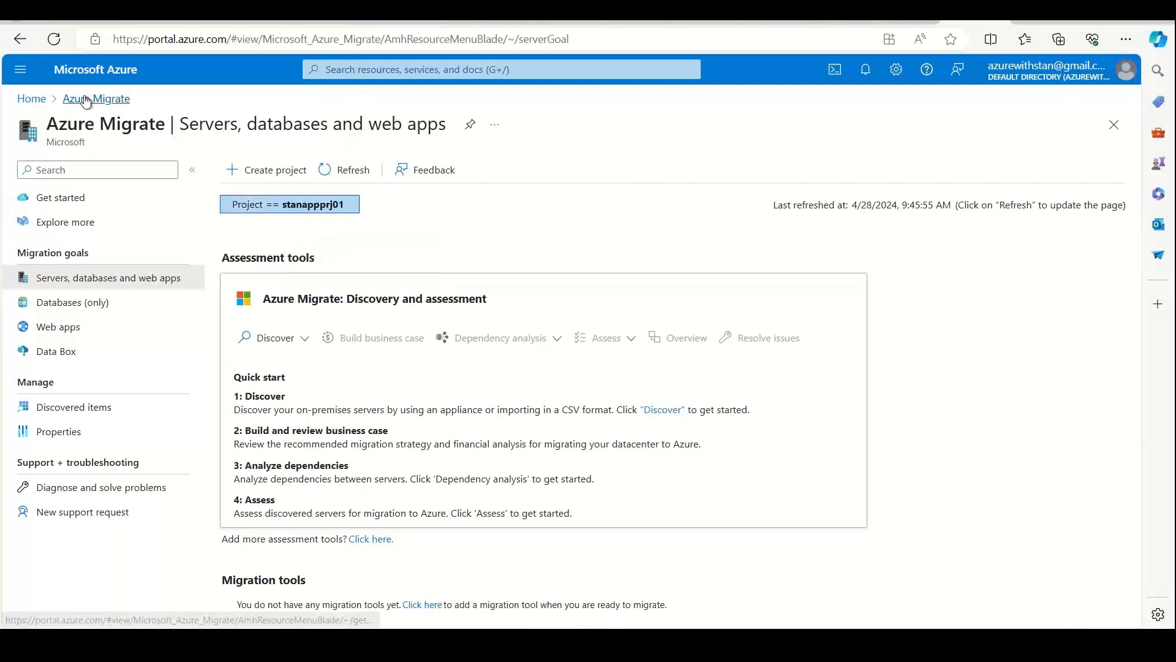
click(37, 101)
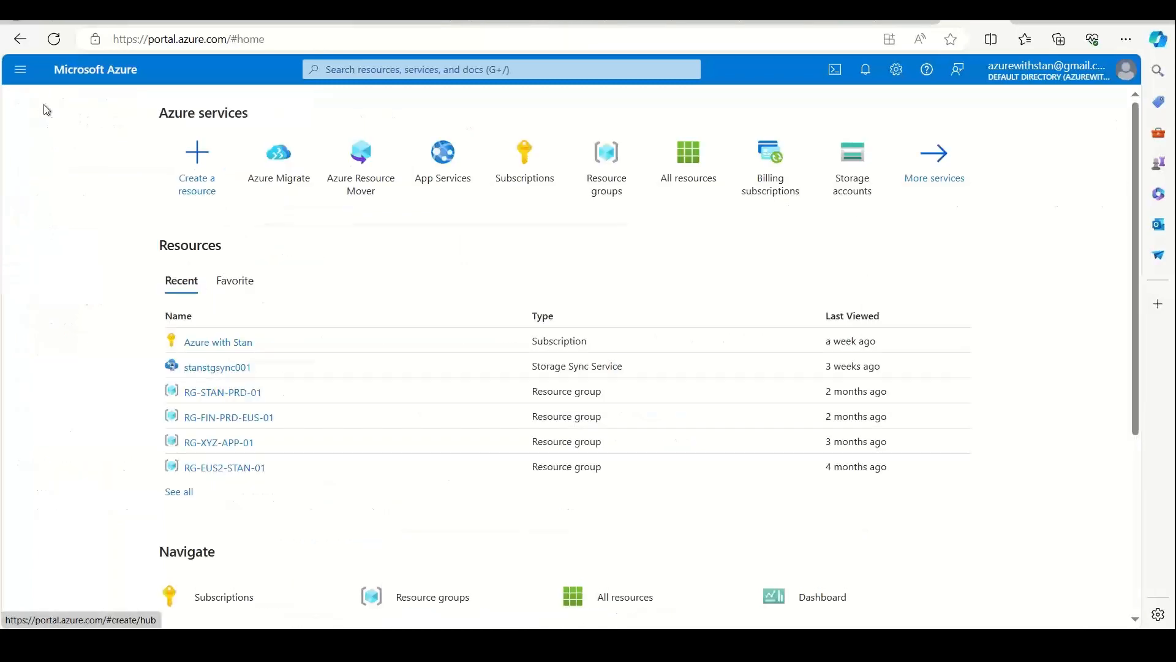
click(282, 172)
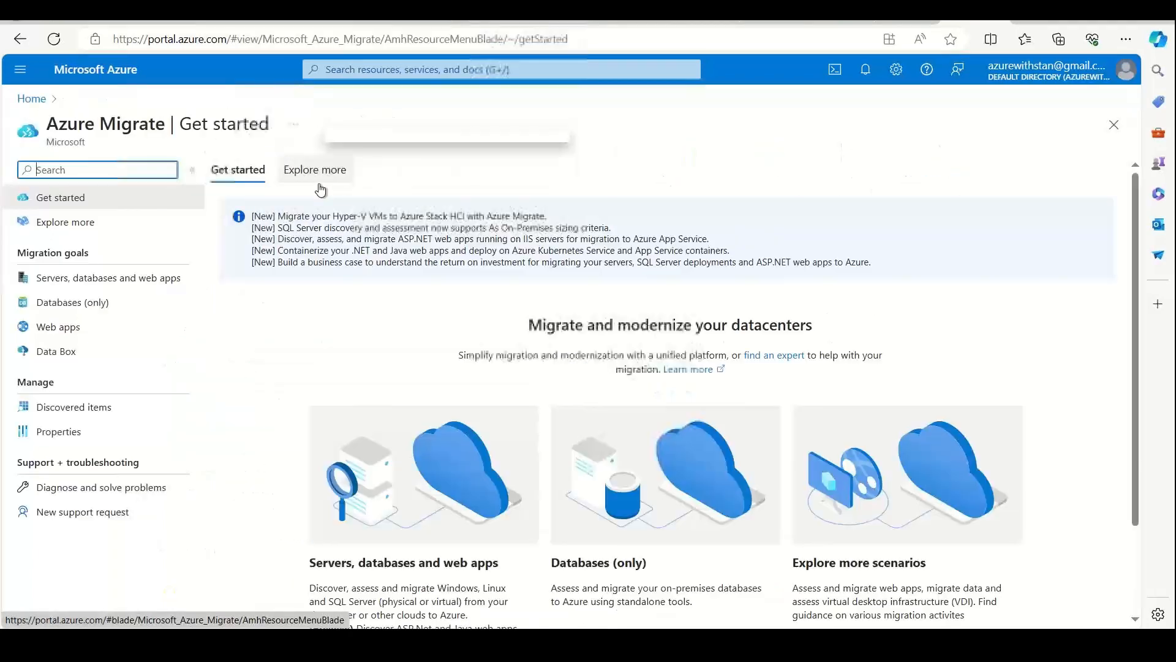
click(85, 329)
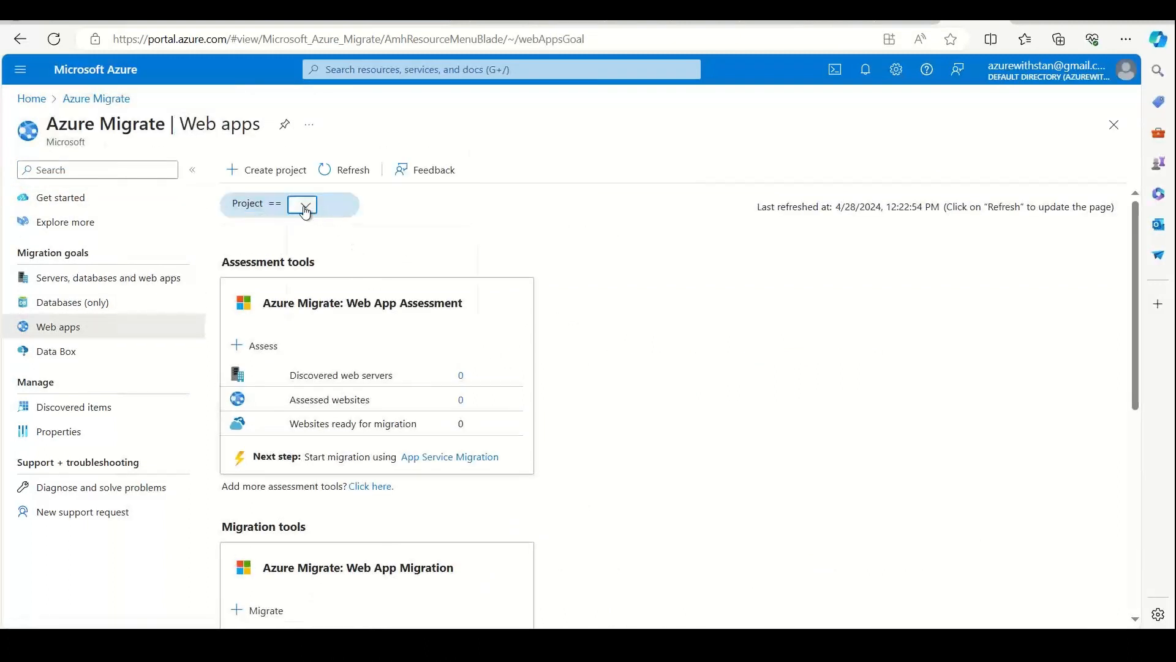
click(305, 210)
click(340, 277)
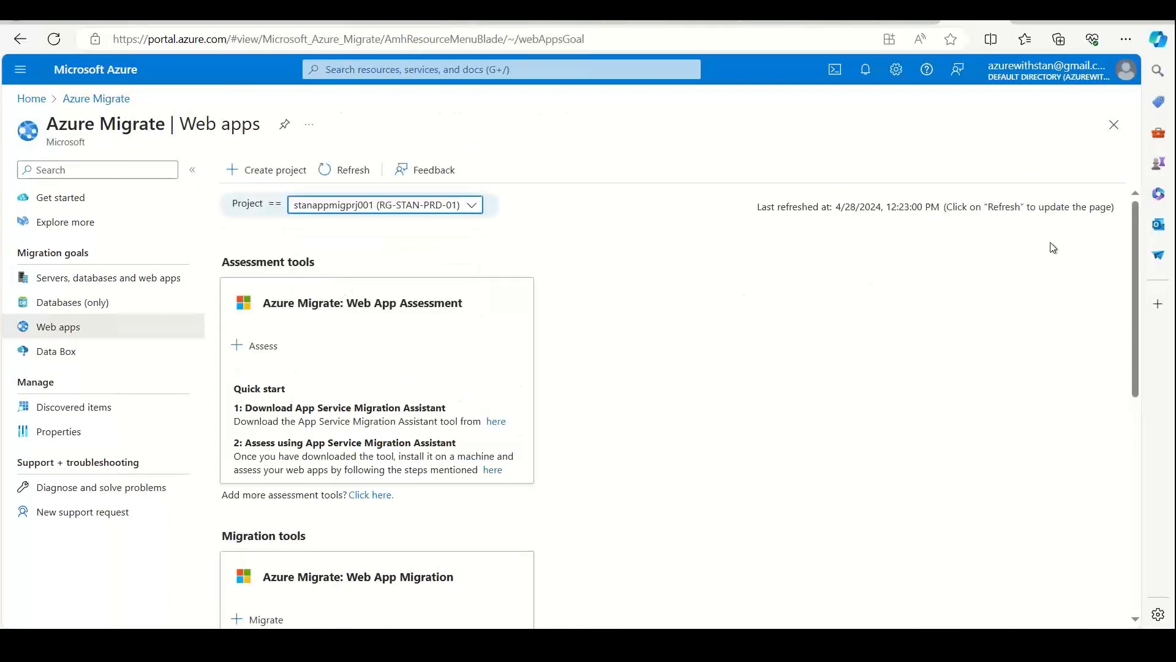
drag(1130, 220, 1005, 370)
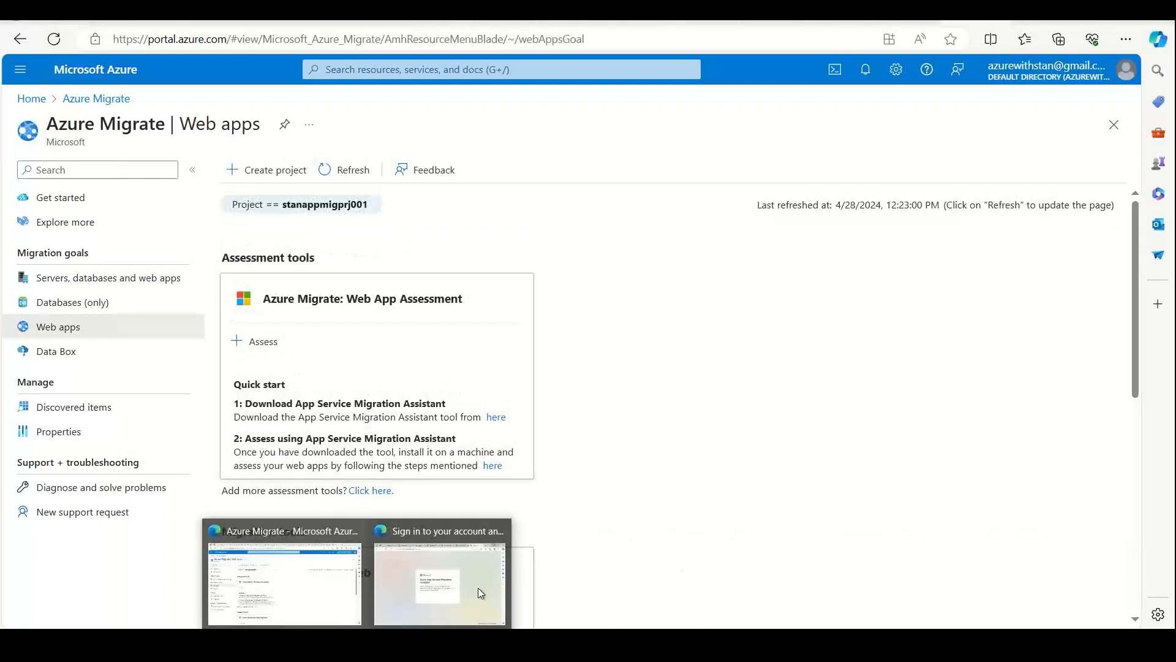
- Switch to the sign-in browser window, load portal.azure.com in the migration documentation page's place and open App Services
click(457, 584)
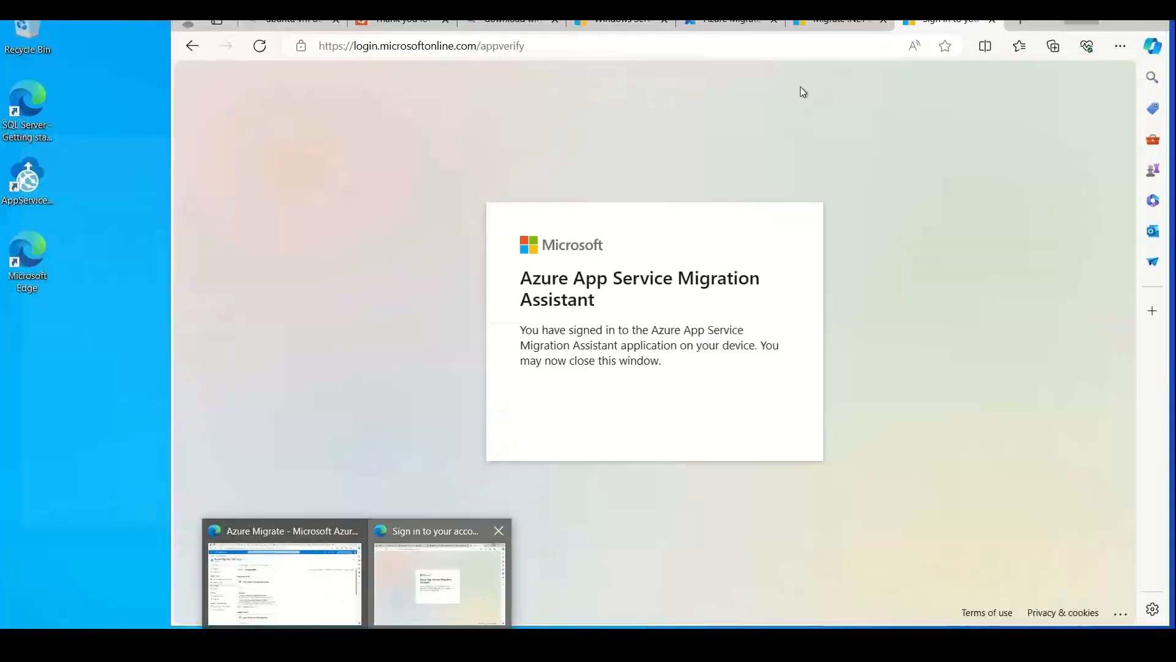
click(695, 28)
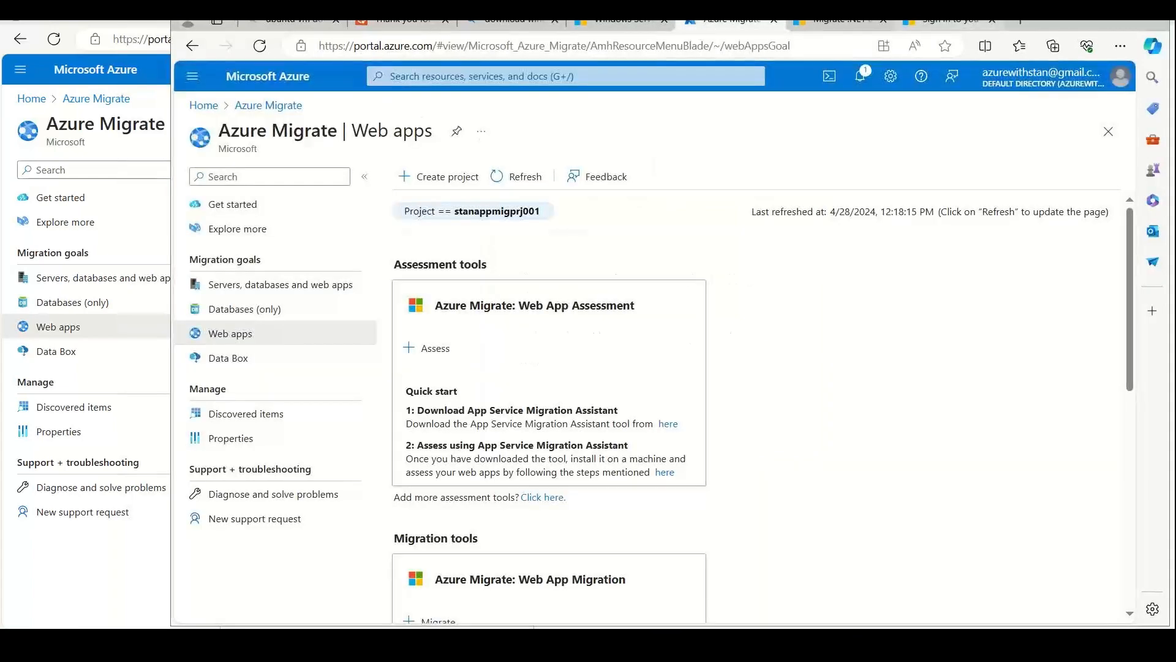
click(835, 26)
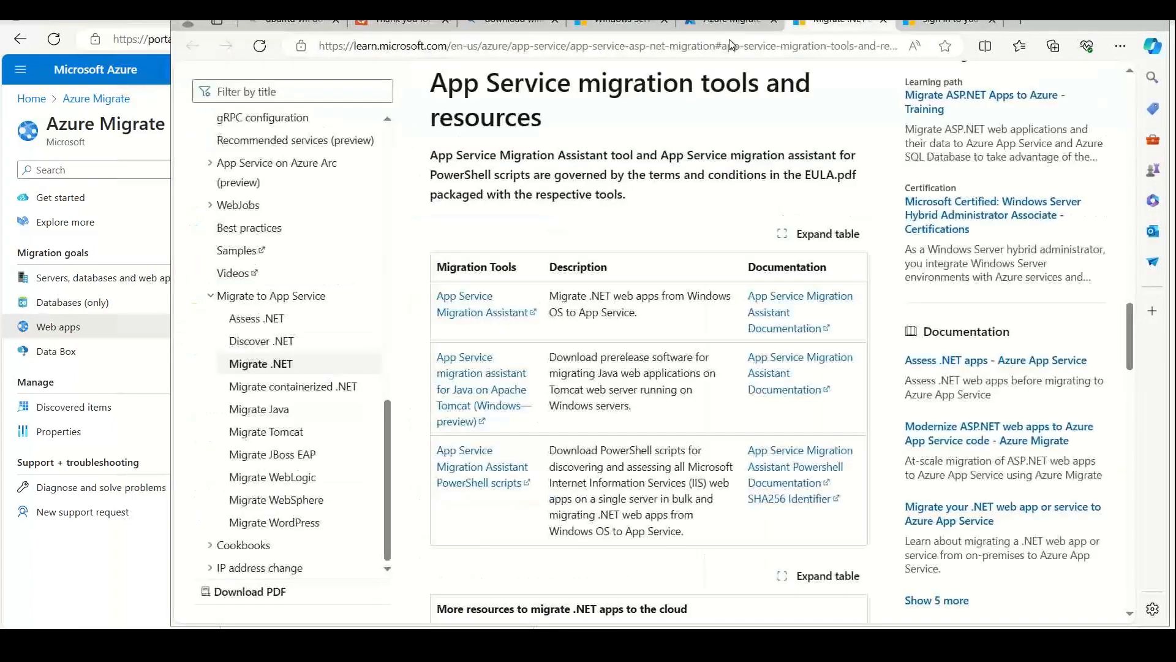
click(723, 46)
text(portal)
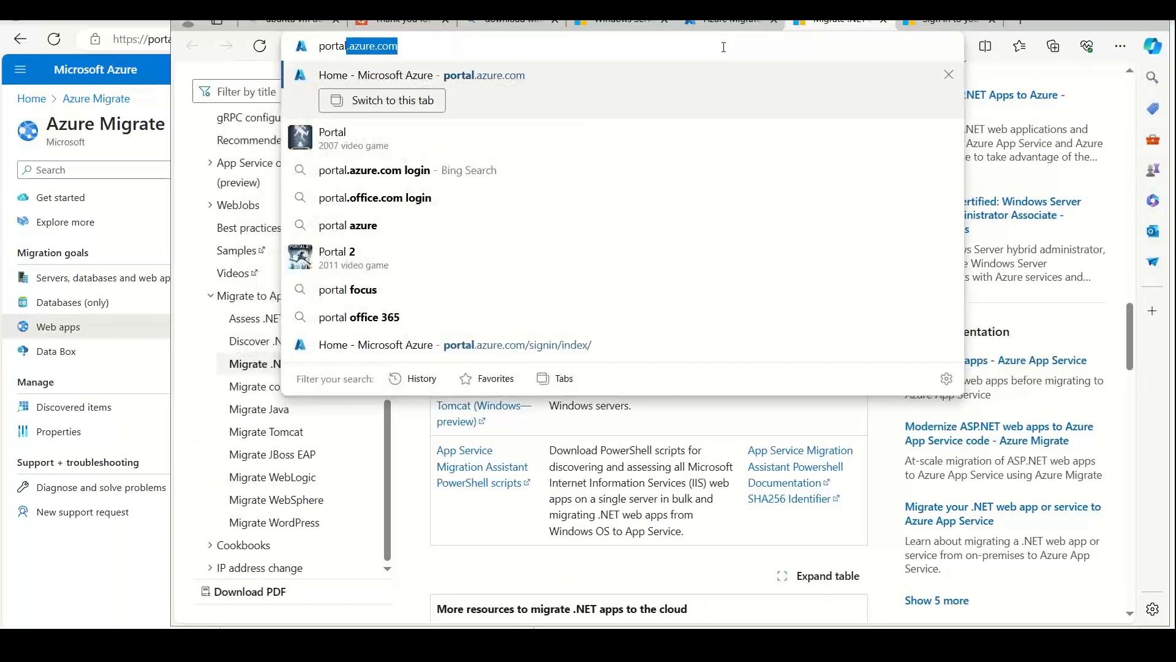
key(Return)
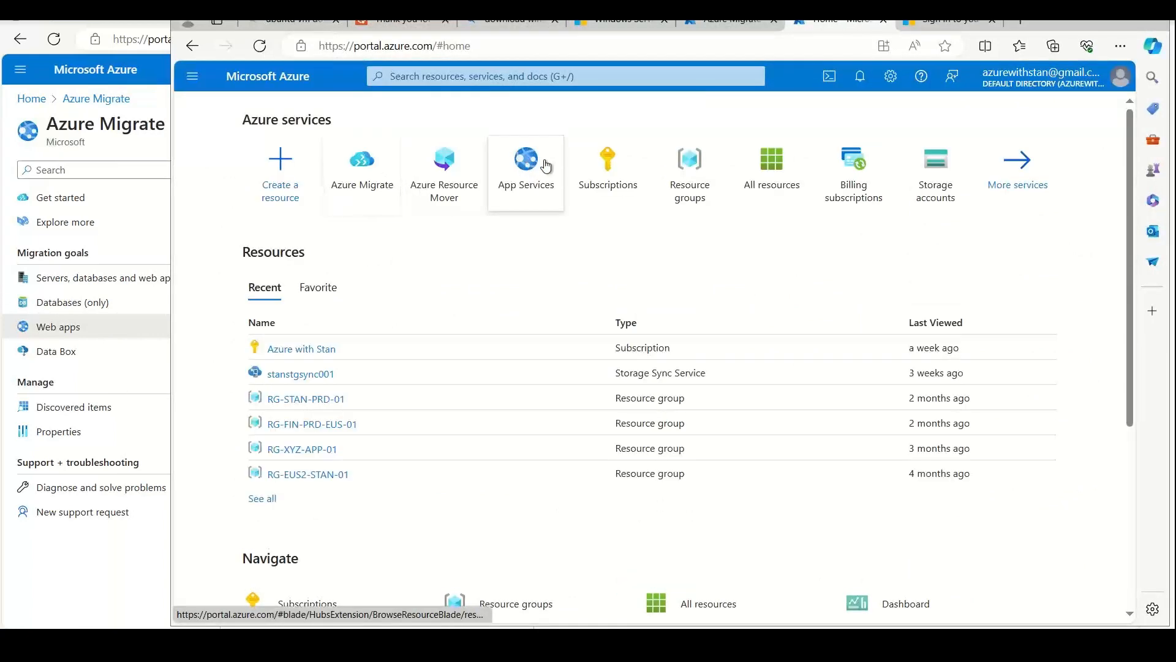
click(544, 165)
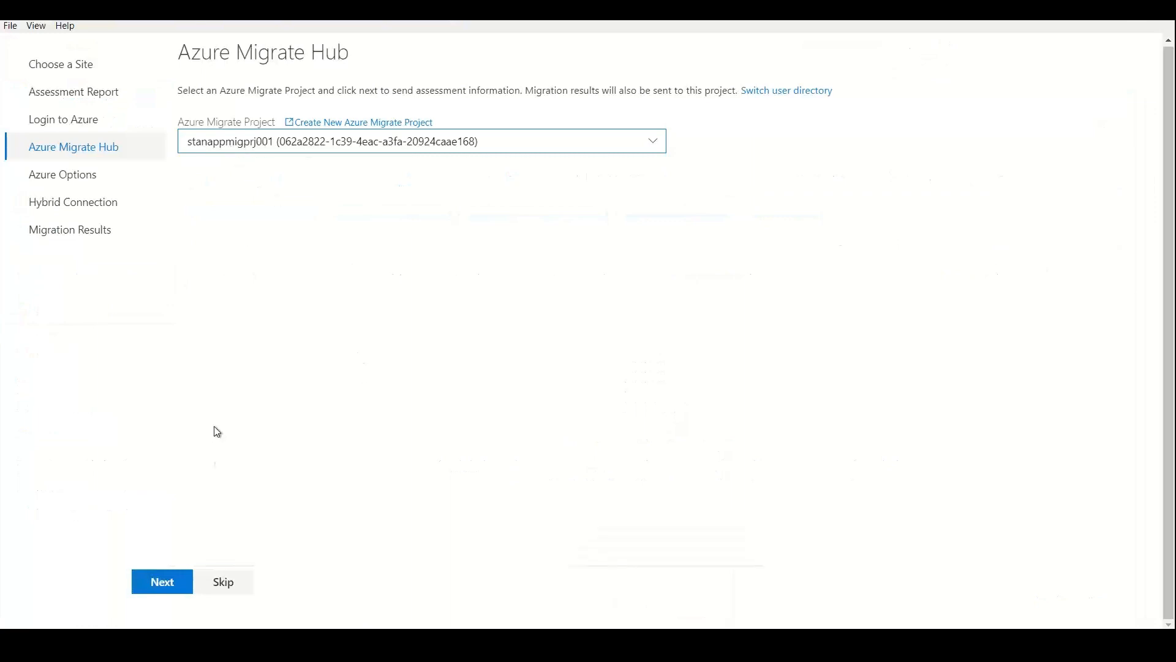
- Continue with the selected Azure Migrate project and use the existing resource group RG-STAN-PRD-01 for the migration
click(156, 593)
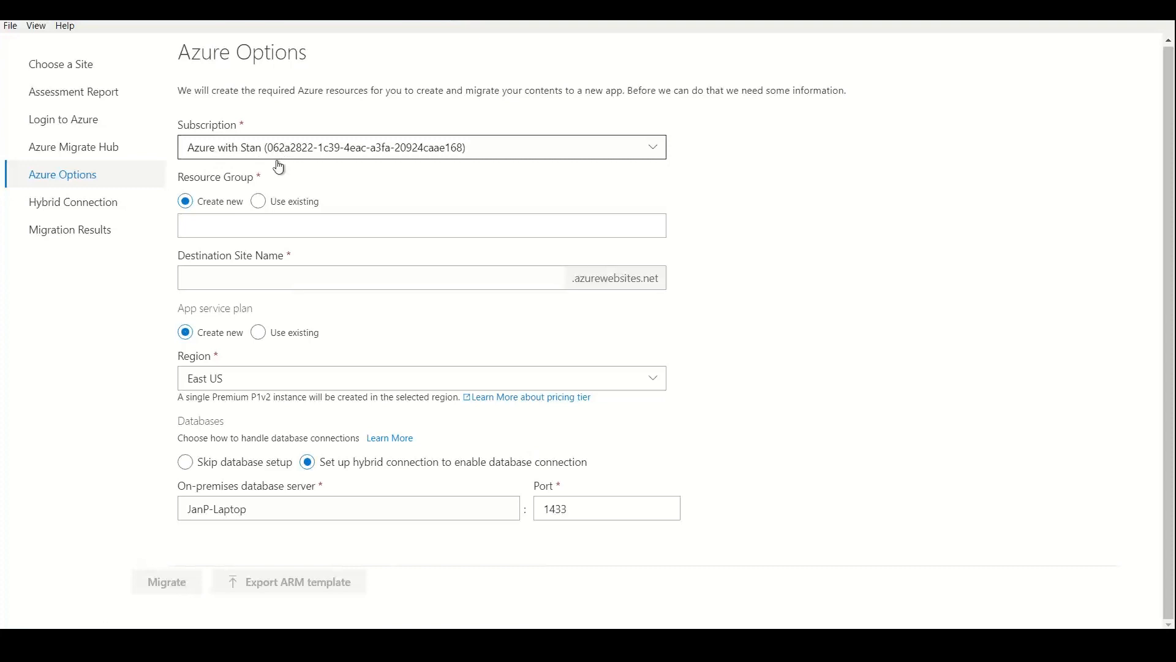
click(212, 226)
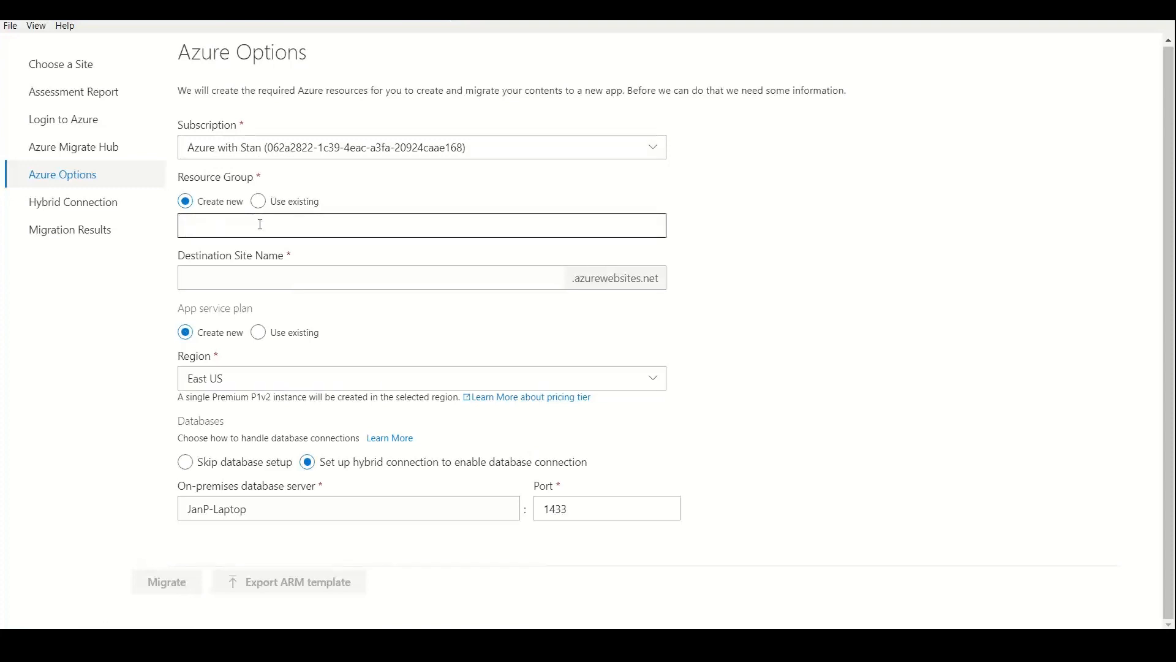
click(283, 204)
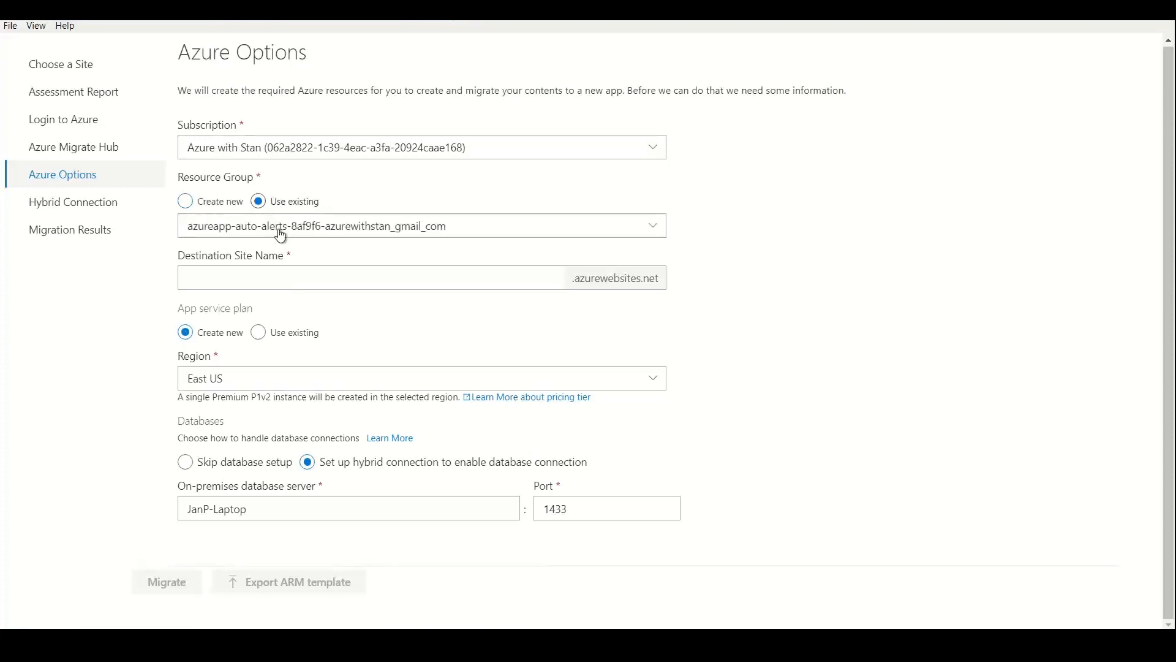
click(281, 233)
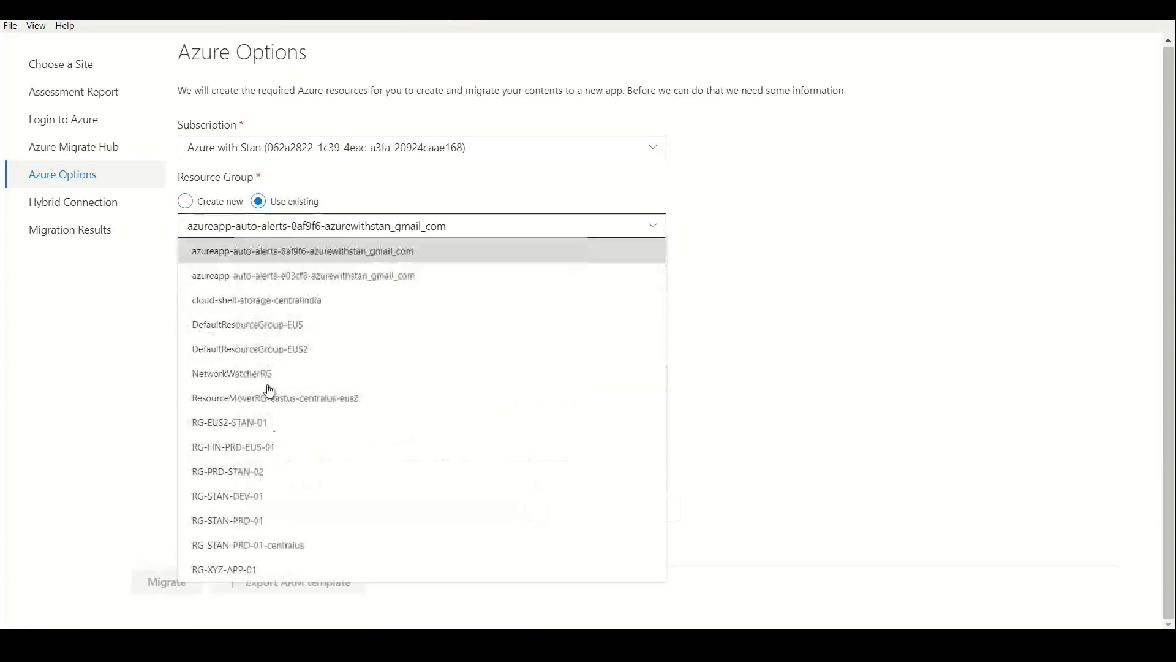
click(261, 525)
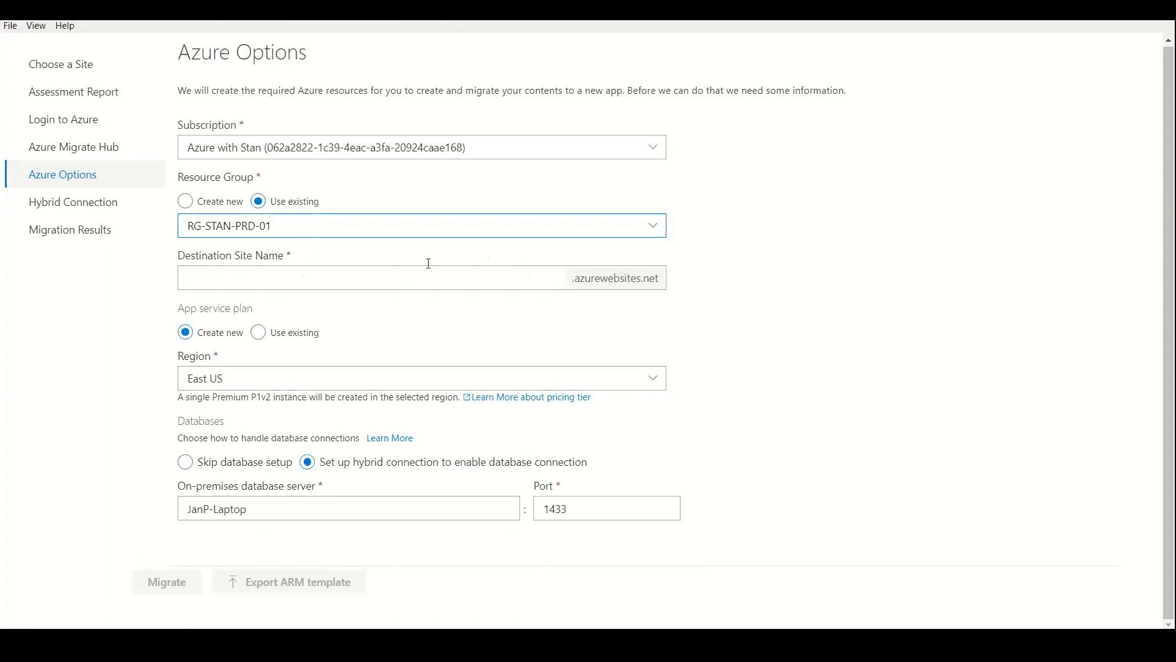
- Name the destination site stanwebapp001
click(403, 287)
text(stanwebapp0)
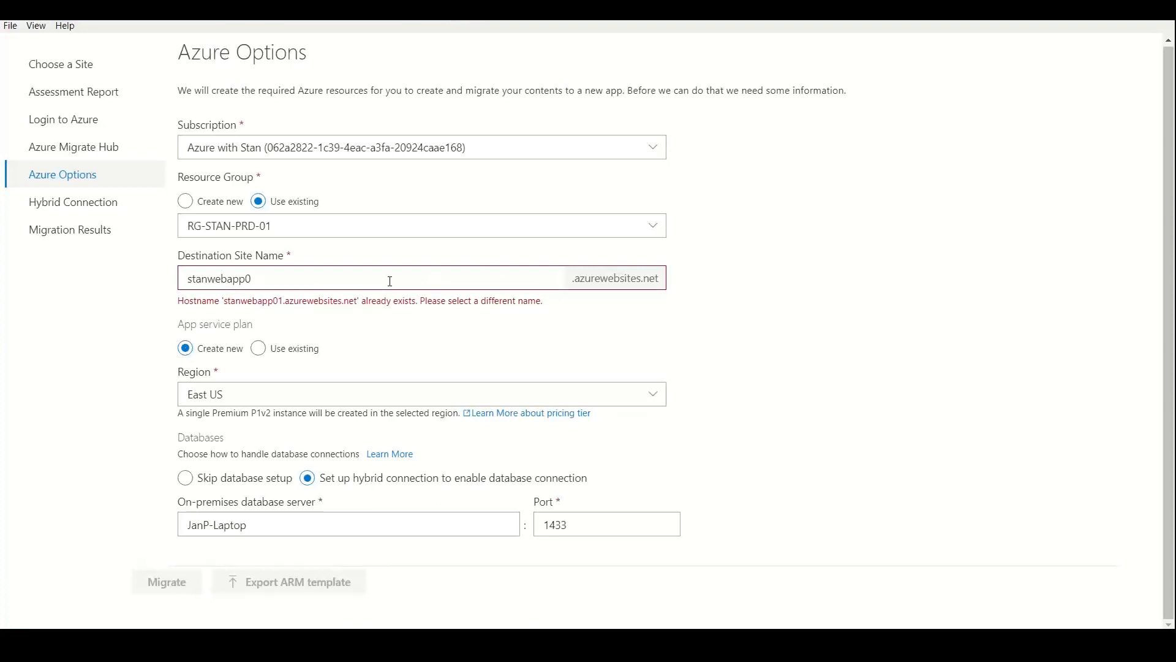
key(BackSpace)
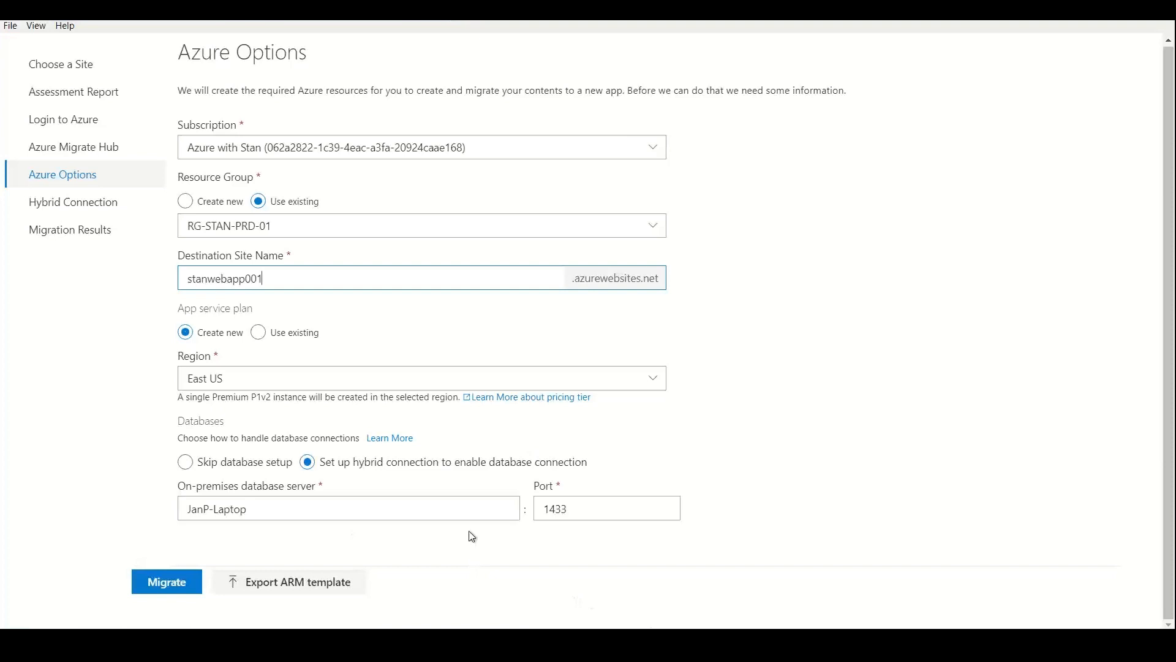
- Skip the database setup and start migrating the site
click(214, 468)
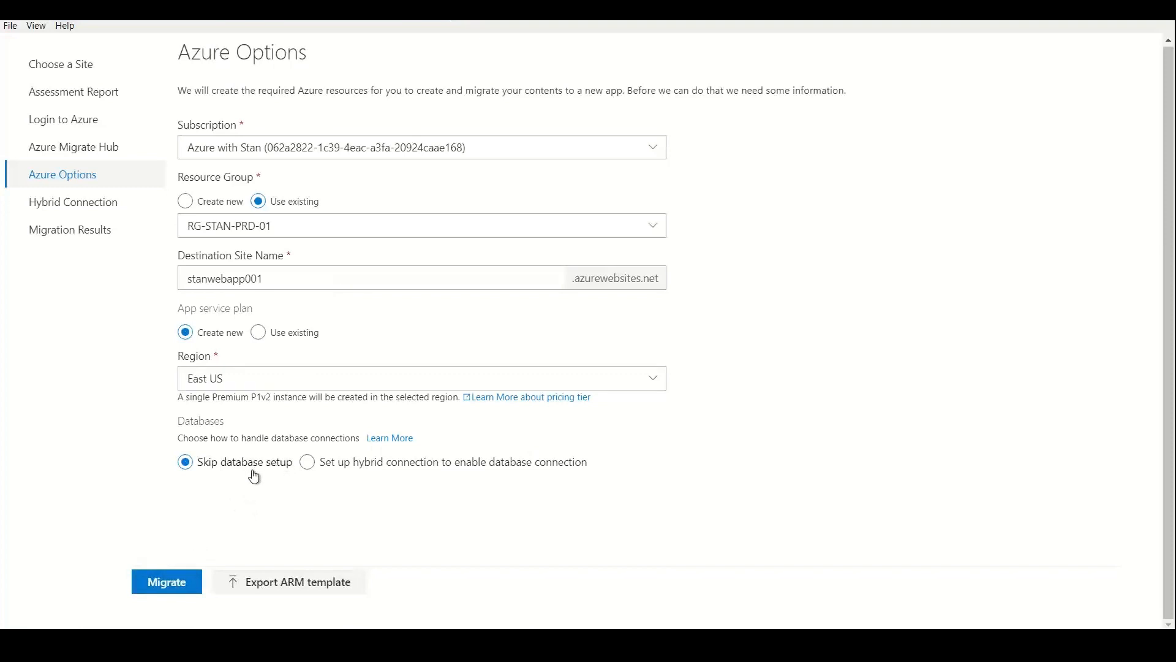
click(158, 587)
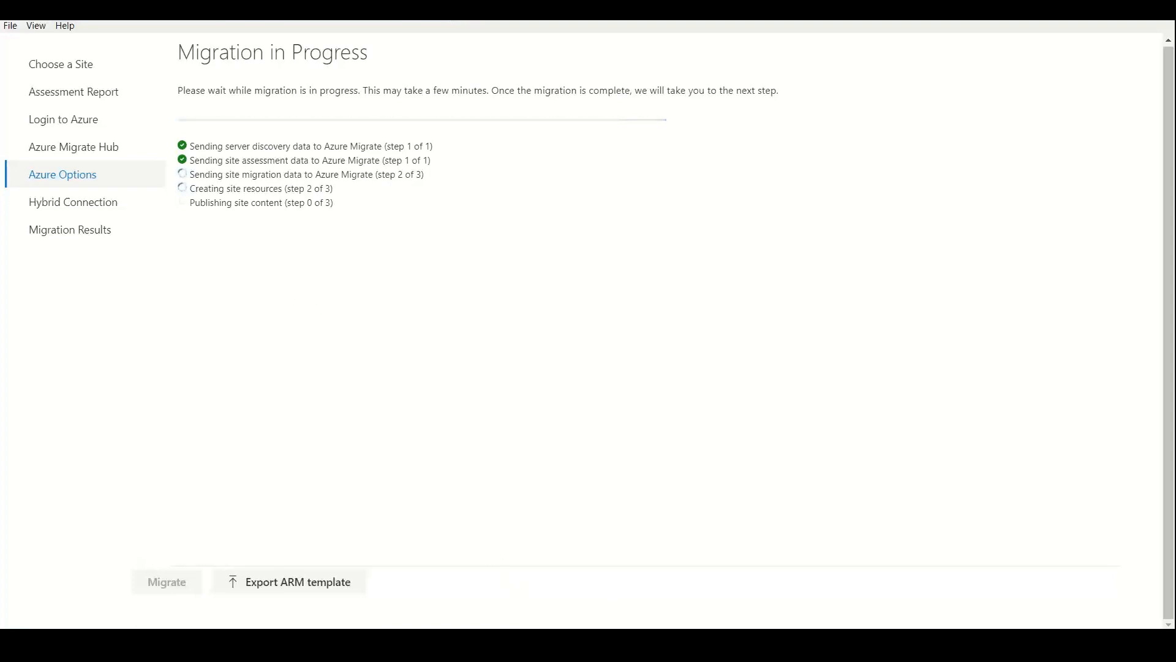
- Switch to the Azure portal's App Services page in Edge, place it beside the Migration Assistant and refresh the app list
mouse_move(399, 606)
click(420, 582)
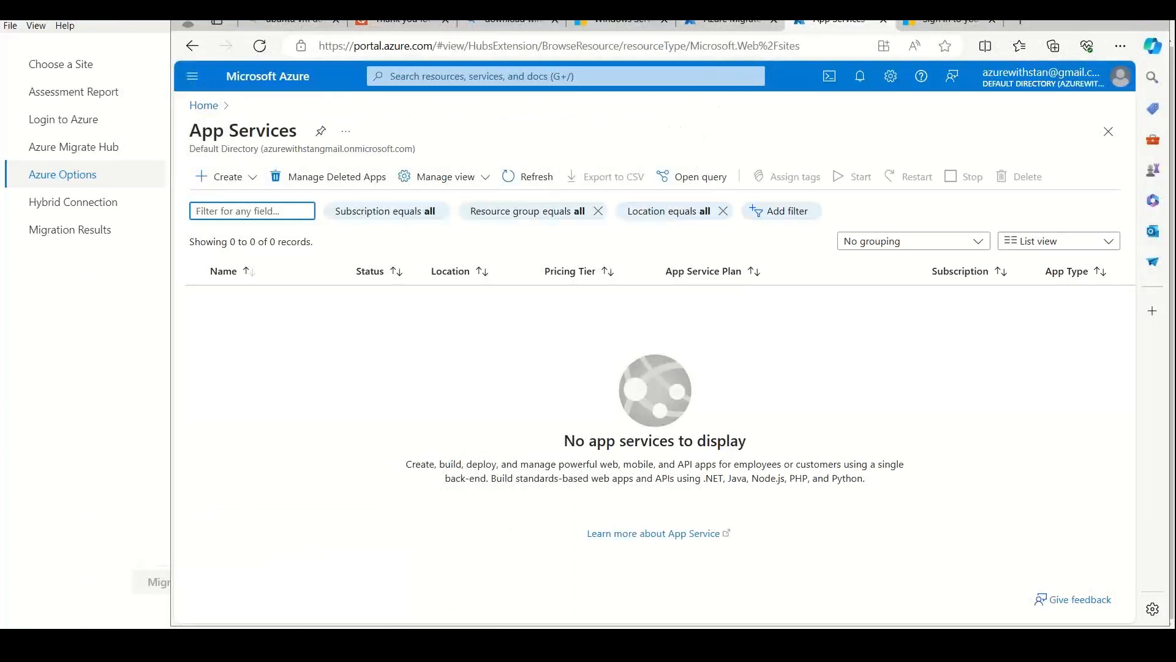
drag(1054, 20, 1175, 43)
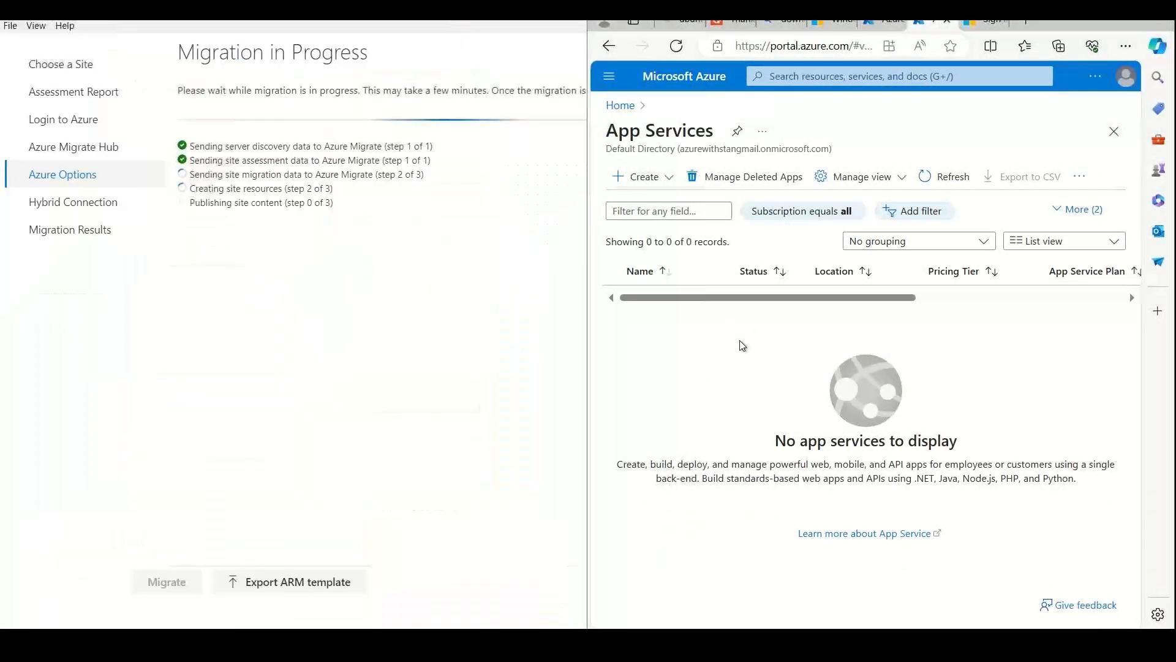
click(741, 343)
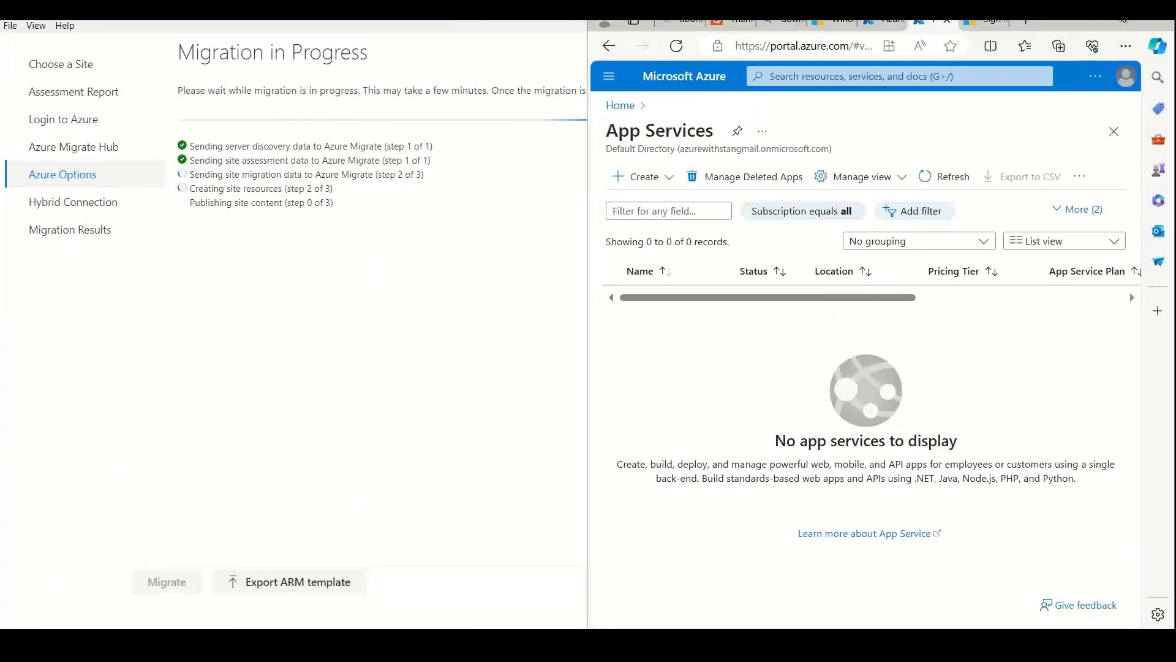
click(1123, 22)
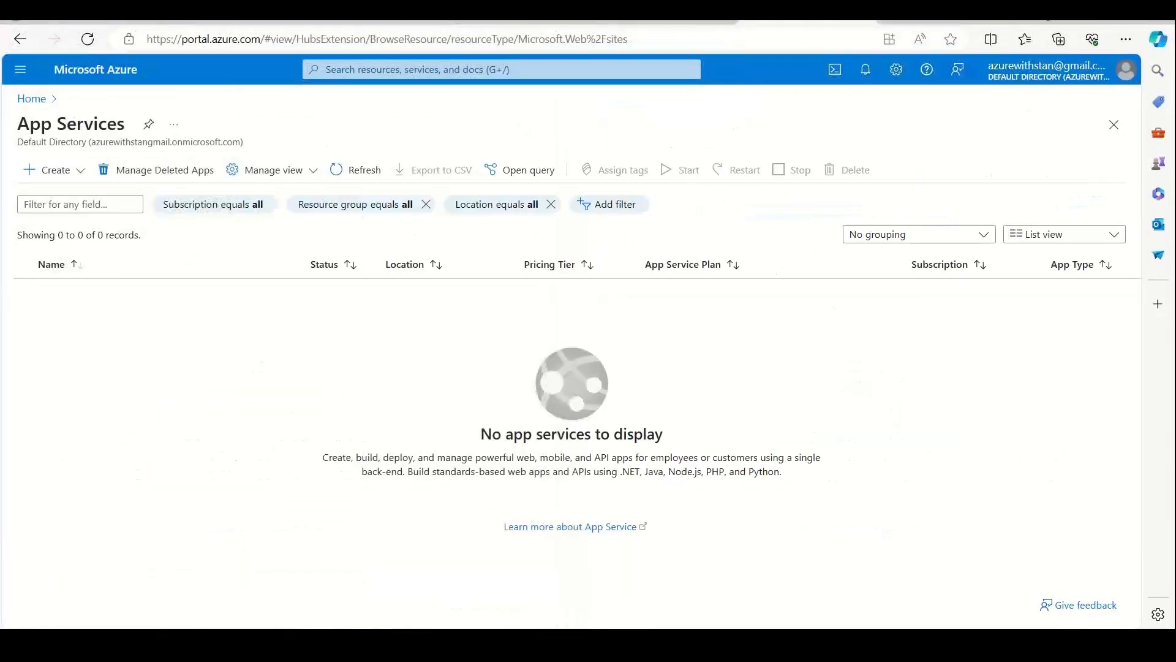
drag(1122, 22, 1163, 34)
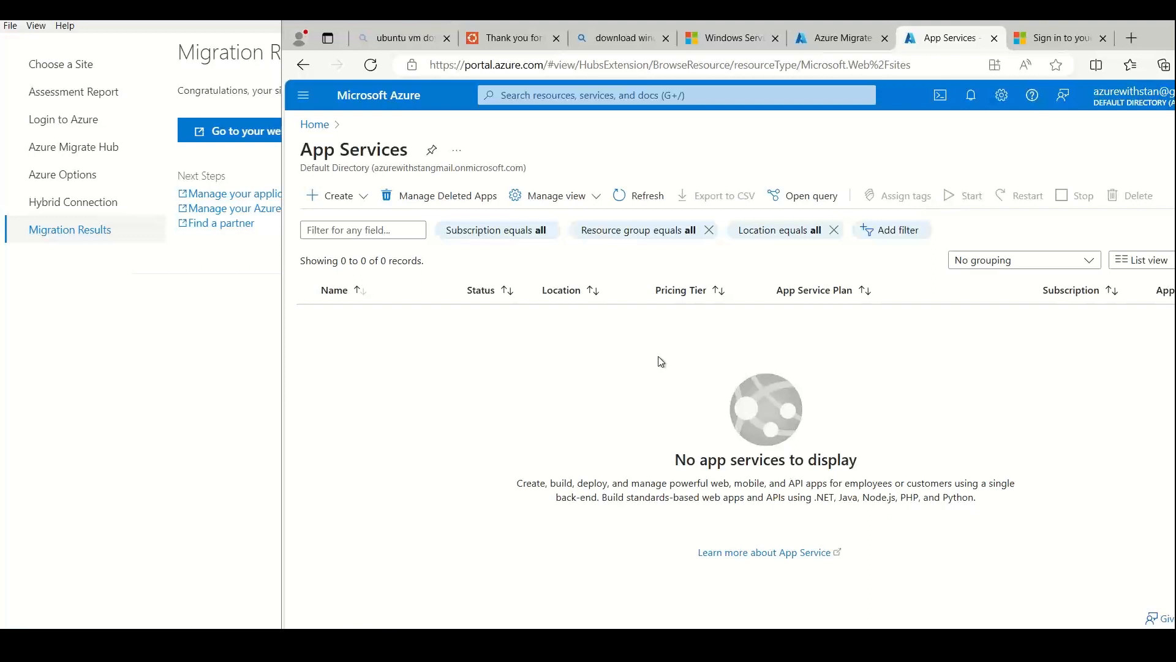
click(640, 201)
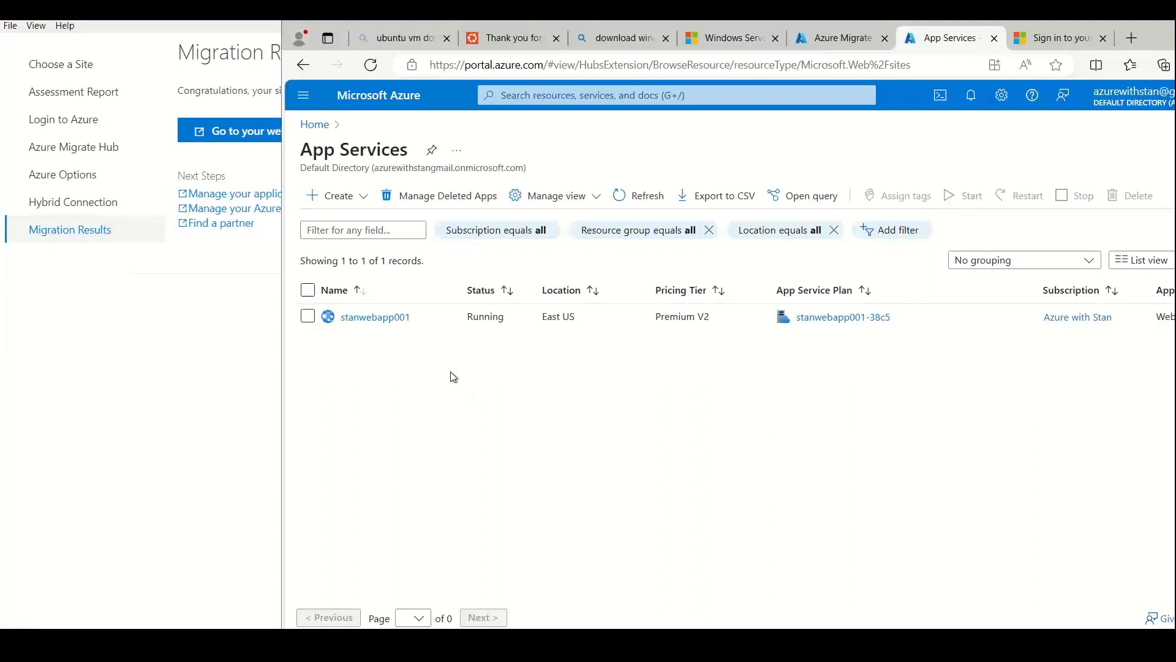
- Open the stanwebapp001 overview in a maximized window and load its default domain in a new browser tab
click(395, 317)
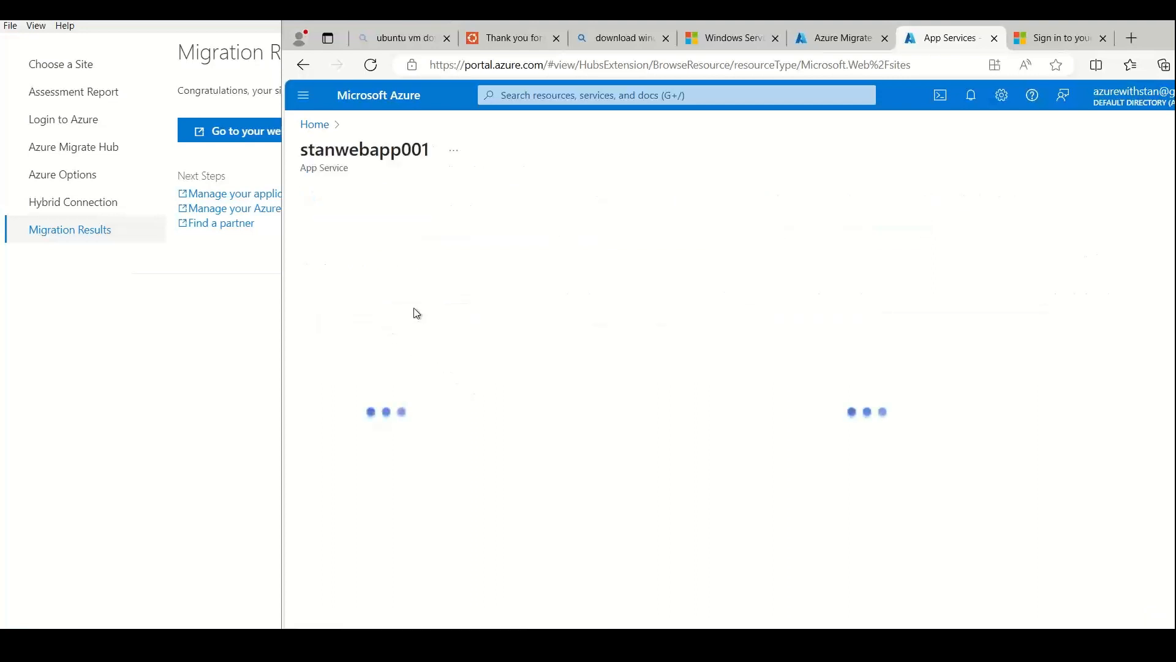
double_click(1154, 35)
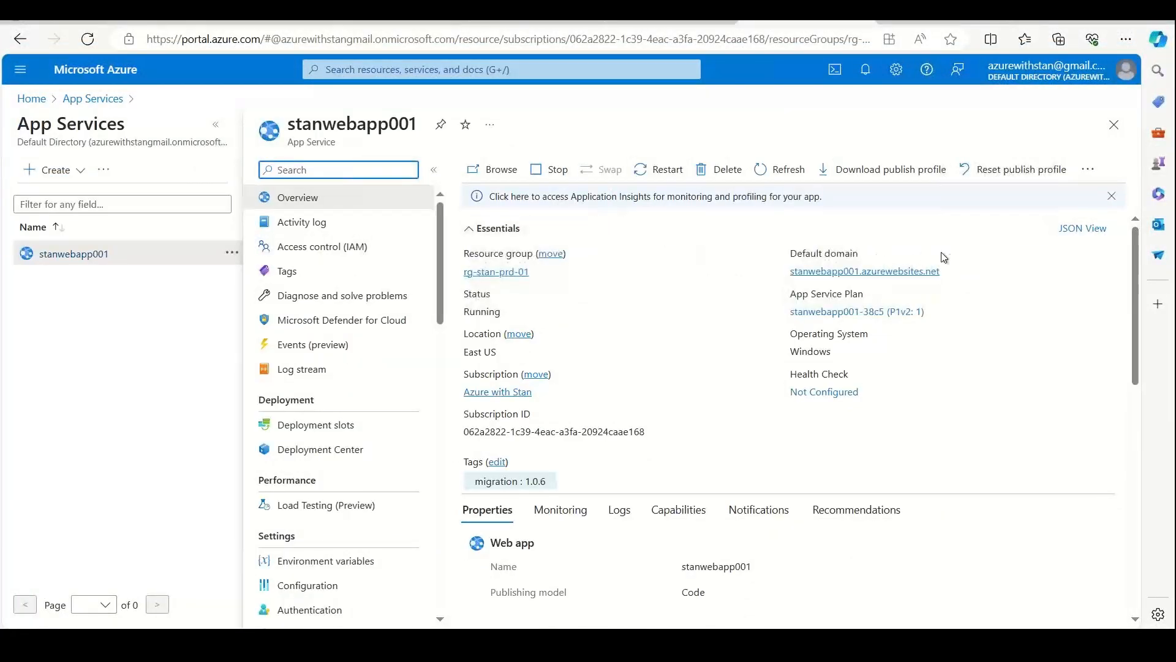
click(949, 273)
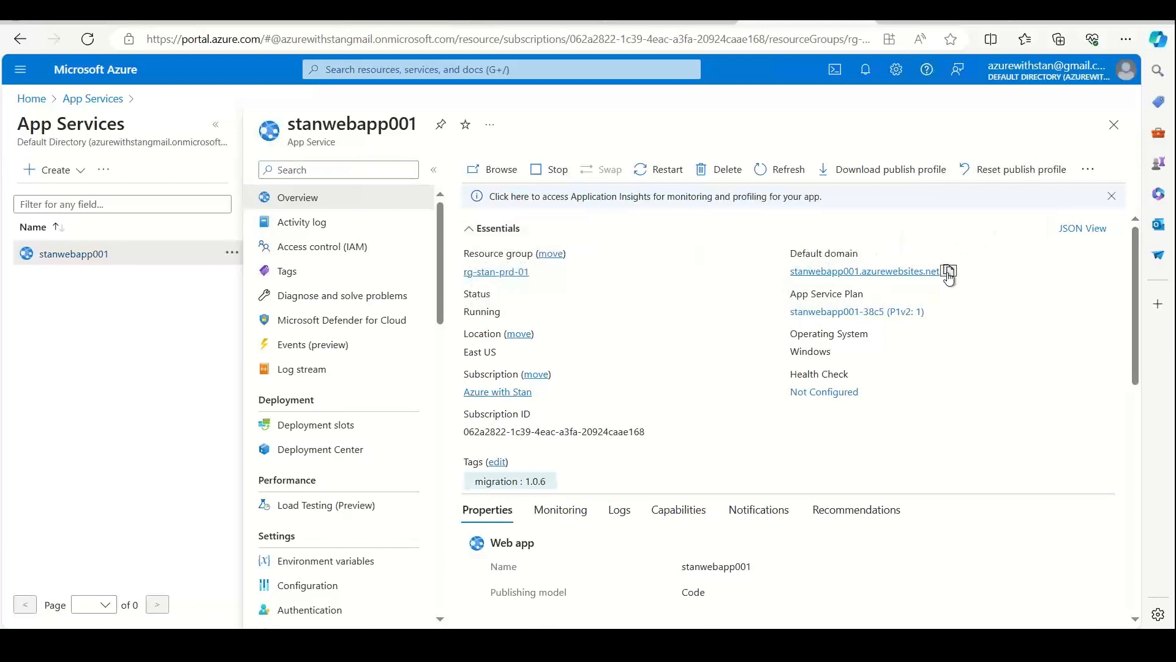
key(ctrl+t)
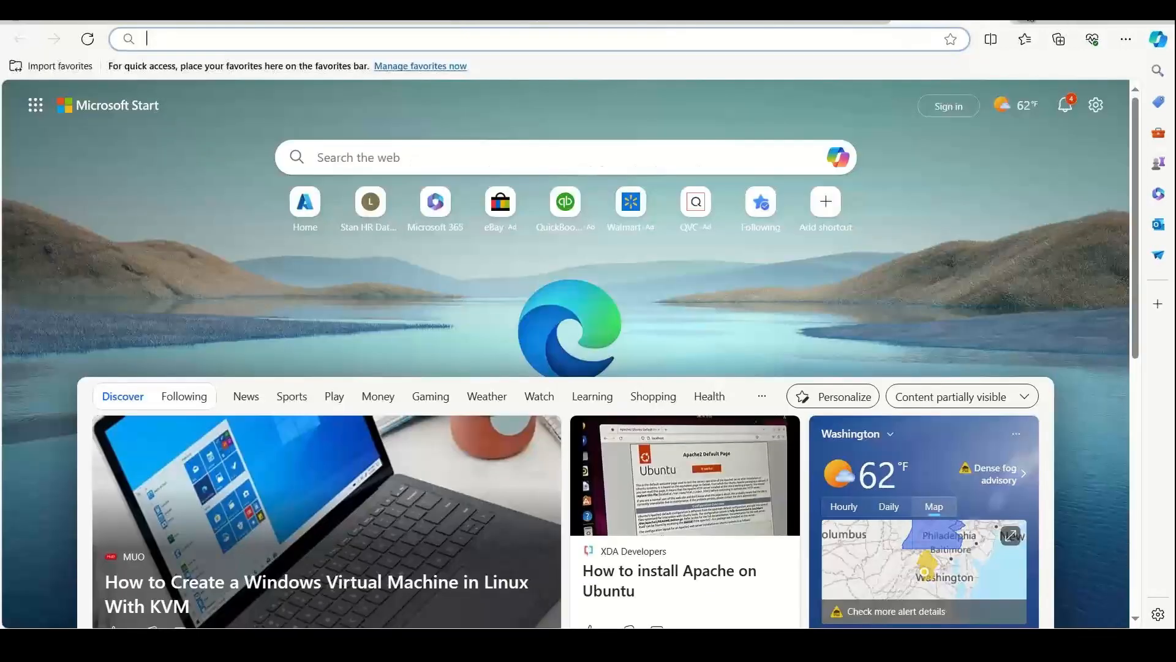
key(ctrl+v)
key(Return)
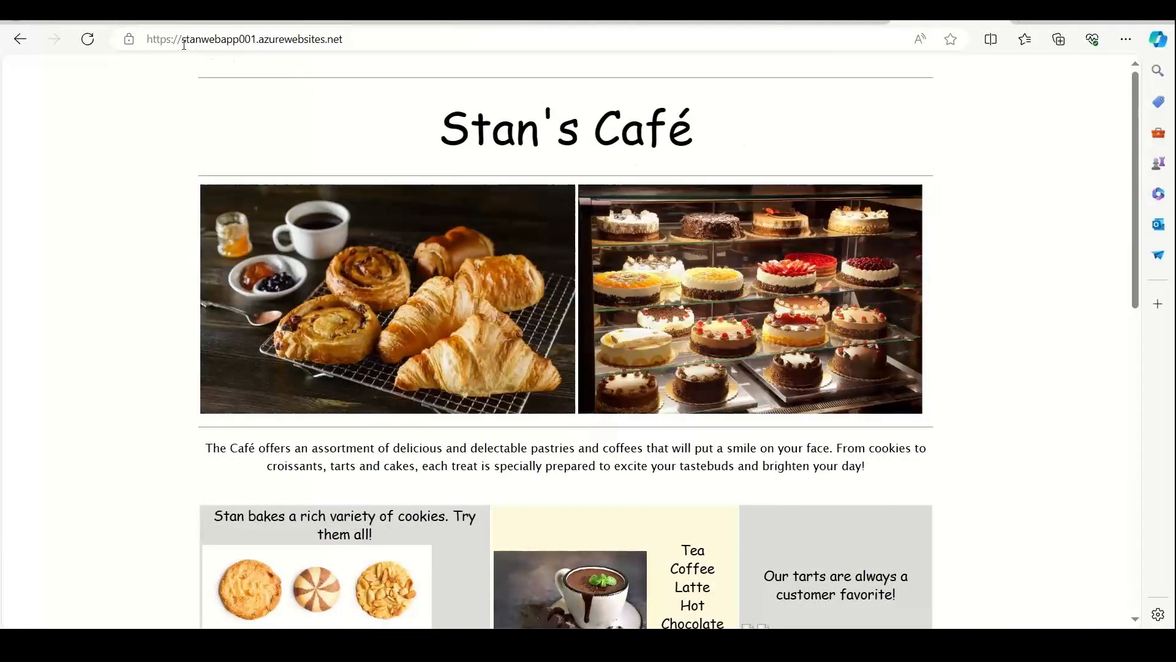
- Check the address and page content of the migrated site
click(298, 38)
drag(298, 38, 361, 38)
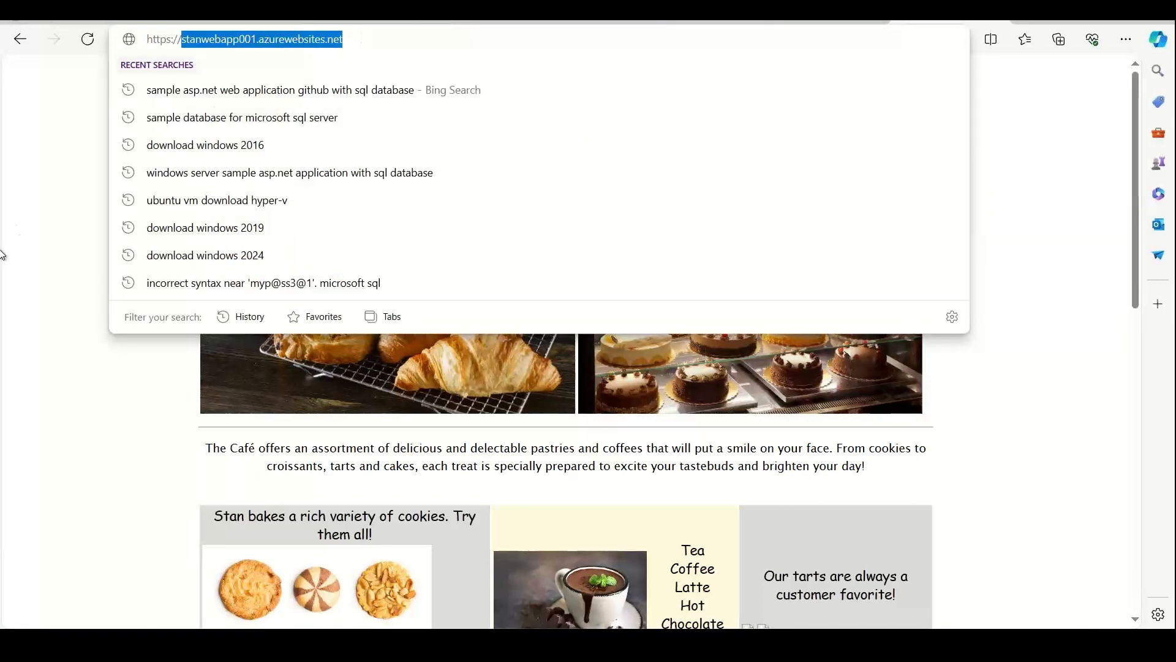
click(29, 278)
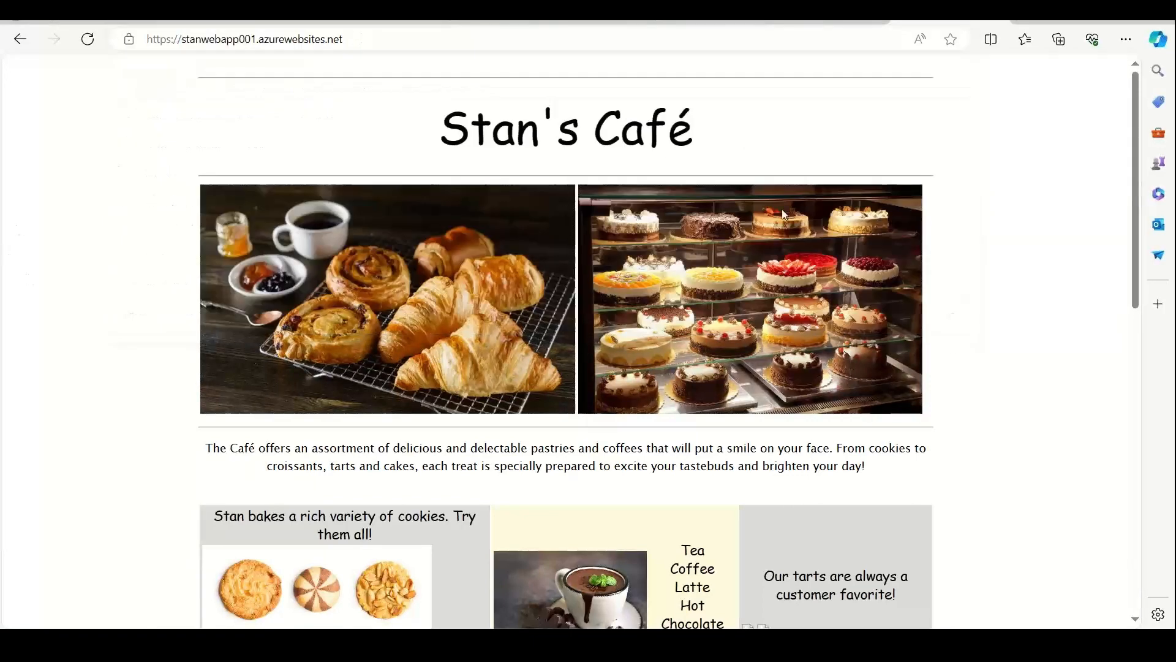
drag(1138, 159, 1138, 126)
- Return to the Migration Assistant's results, open the migrated website from there and check its address
click(1087, 12)
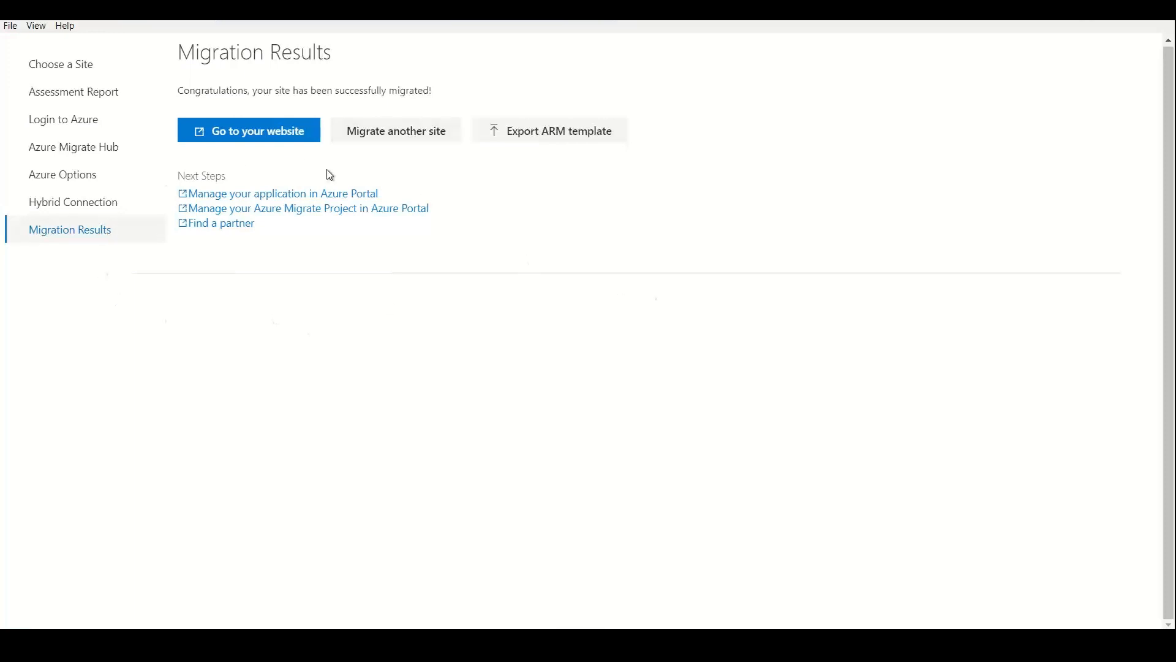
click(279, 140)
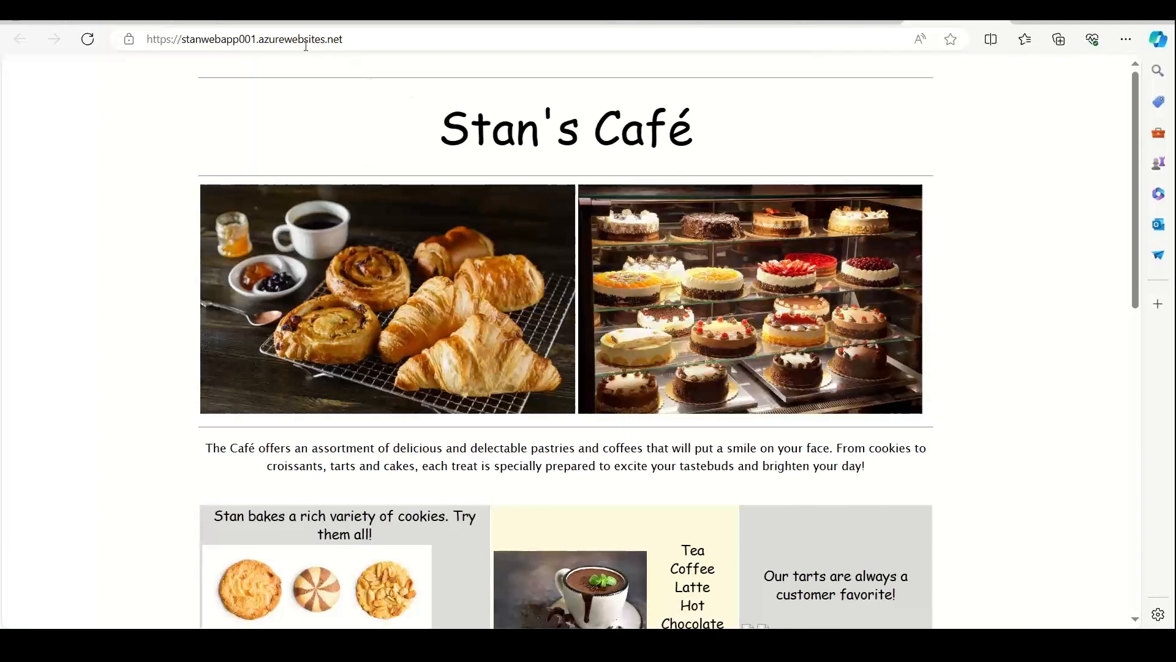
click(359, 43)
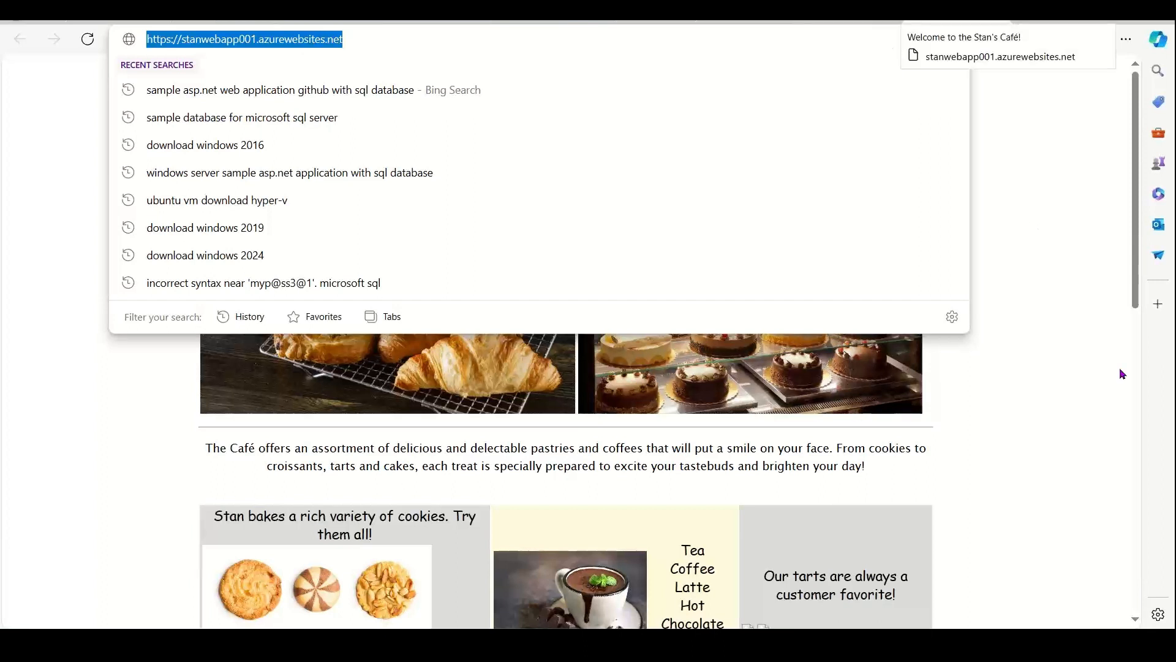
- Switch to the Azure Migrate browser window and search for "locahost" in a new tab
click(355, 642)
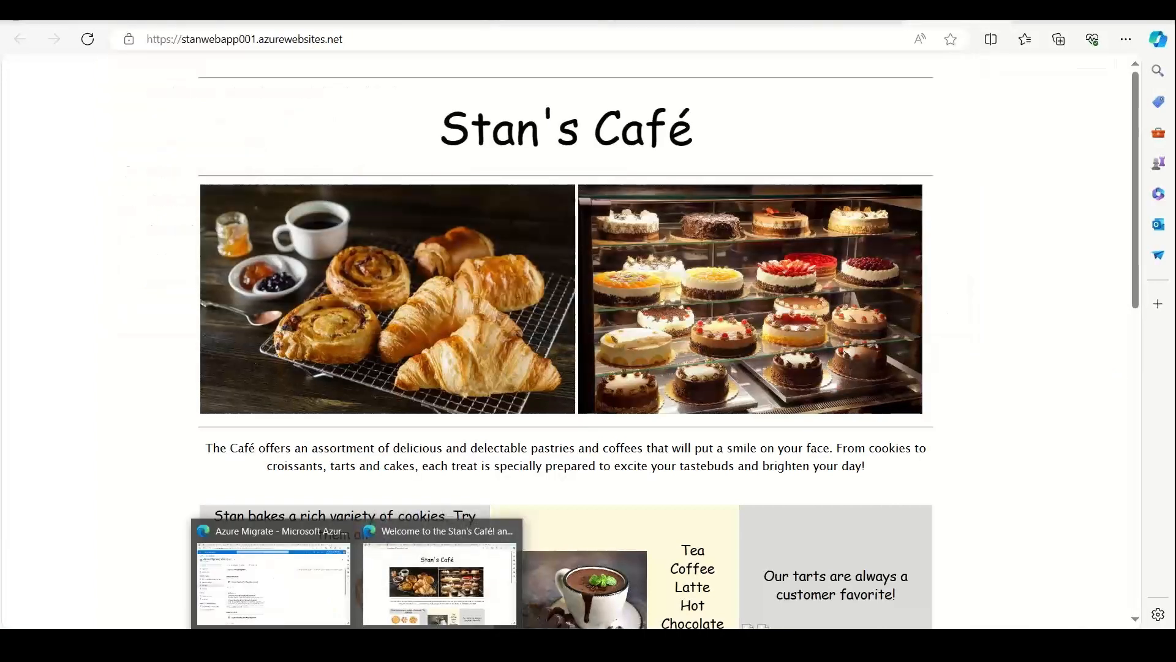
click(311, 611)
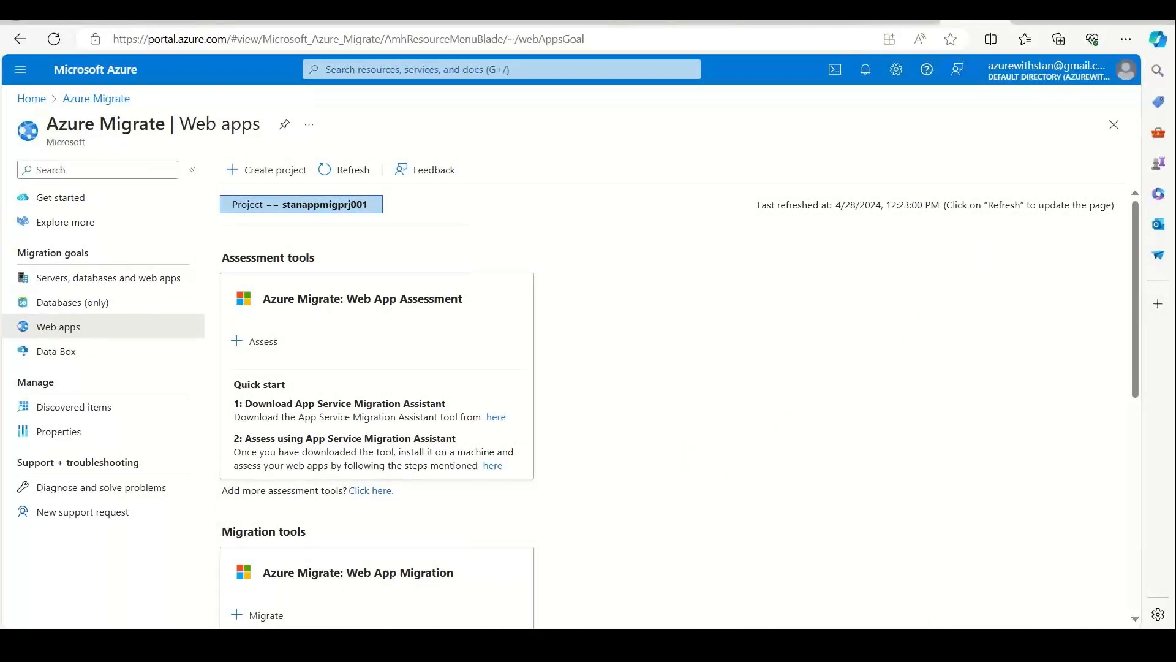
key(ctrl+t)
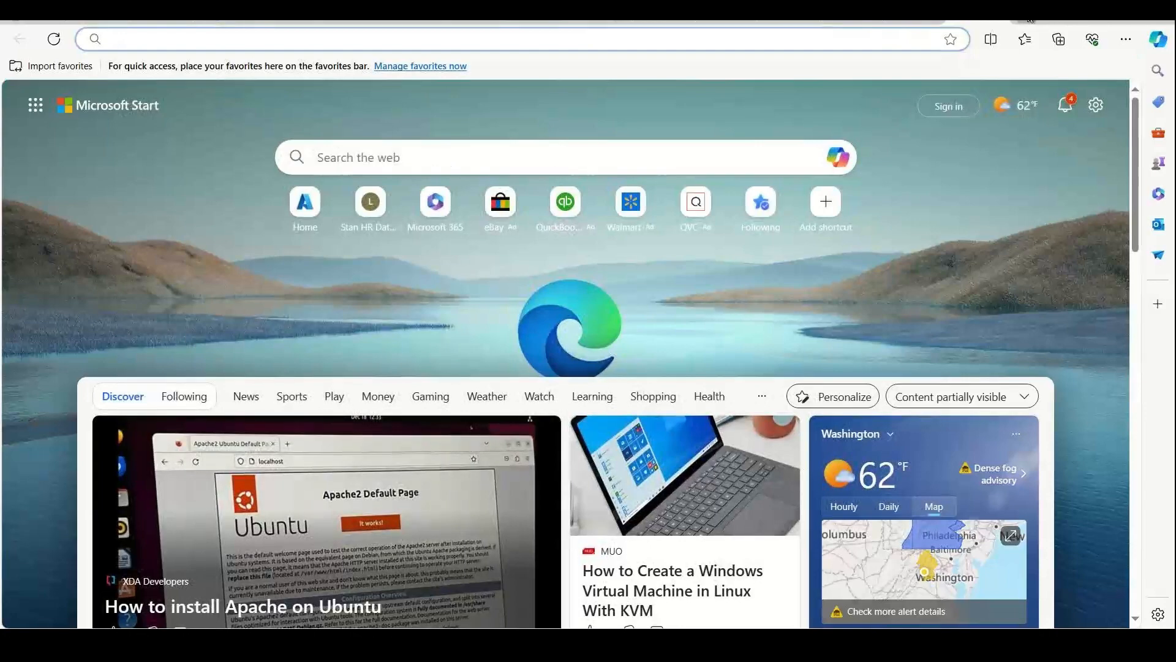
text(locahost)
key(Return)
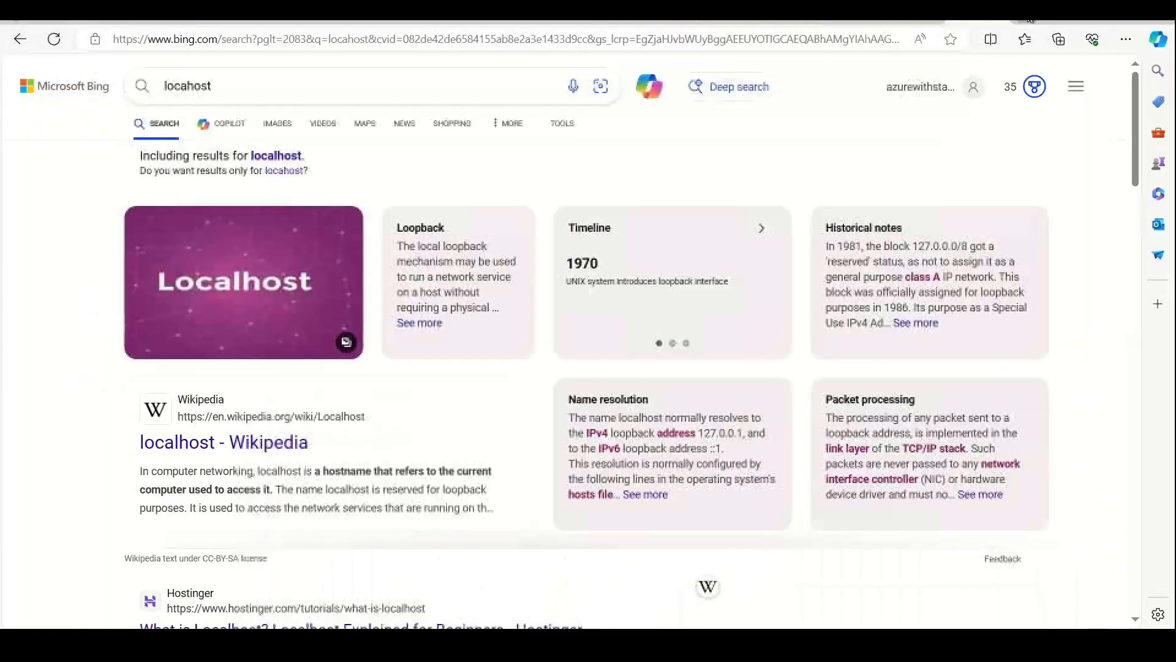
- Try to load the local site by entering localhost as the address in place of the search results
click(395, 42)
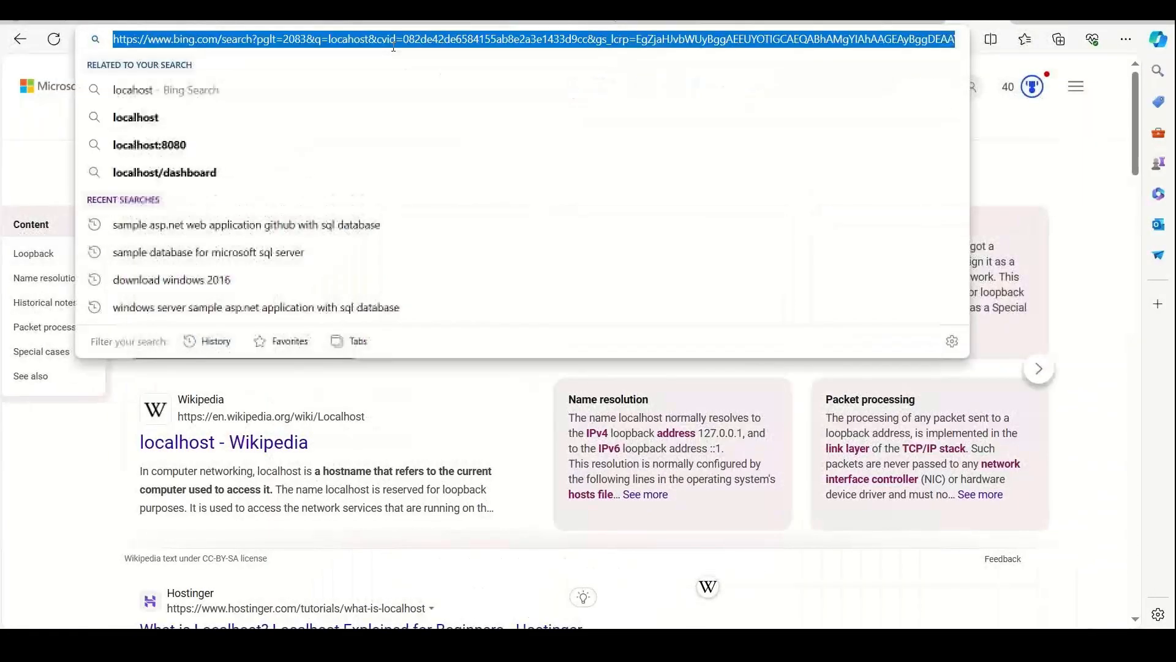
text(localho)
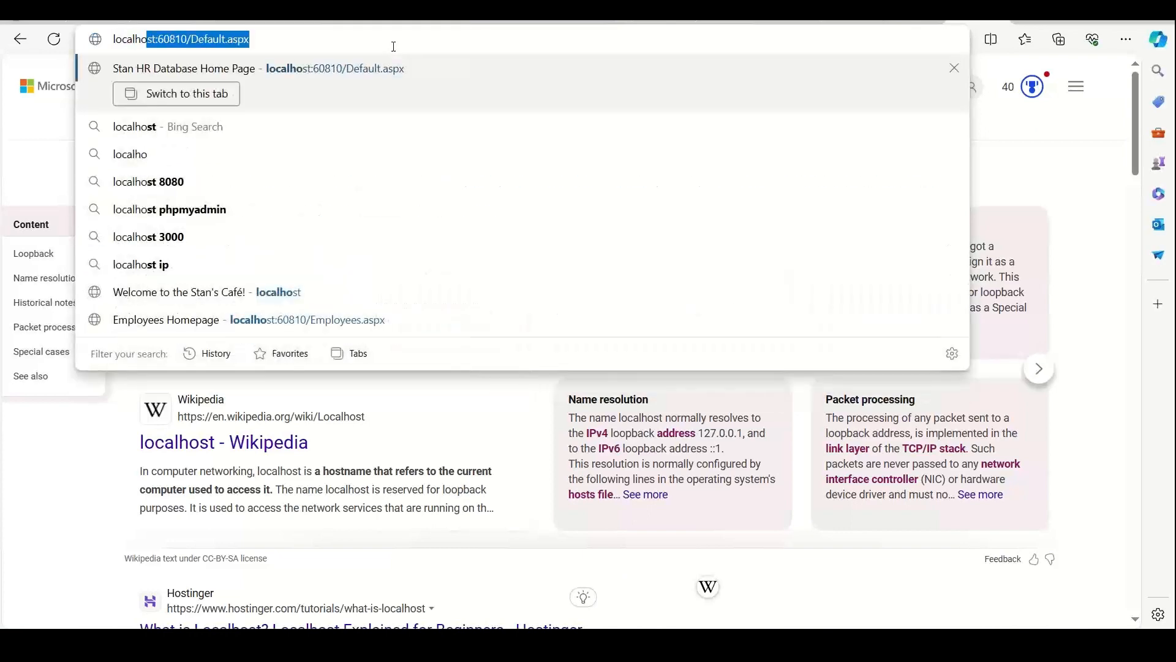
text(st===)
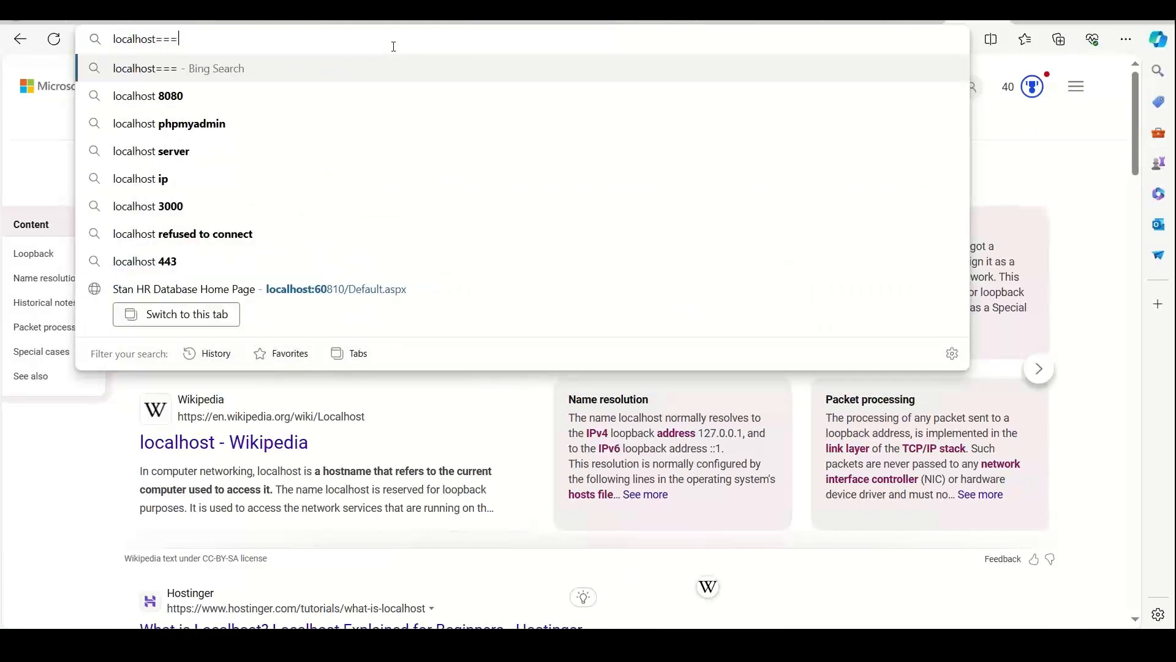
key(BackSpace)
key(BackSpace)
key(BackSpace)
key(BackSpace)
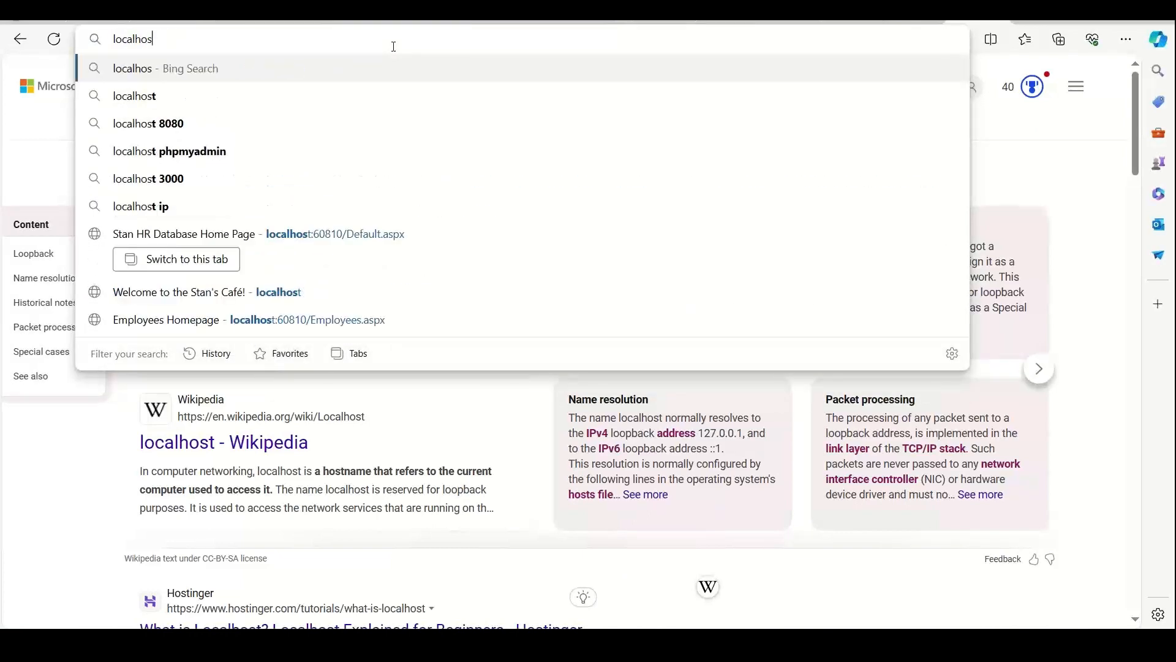
text(t)
key(Return)
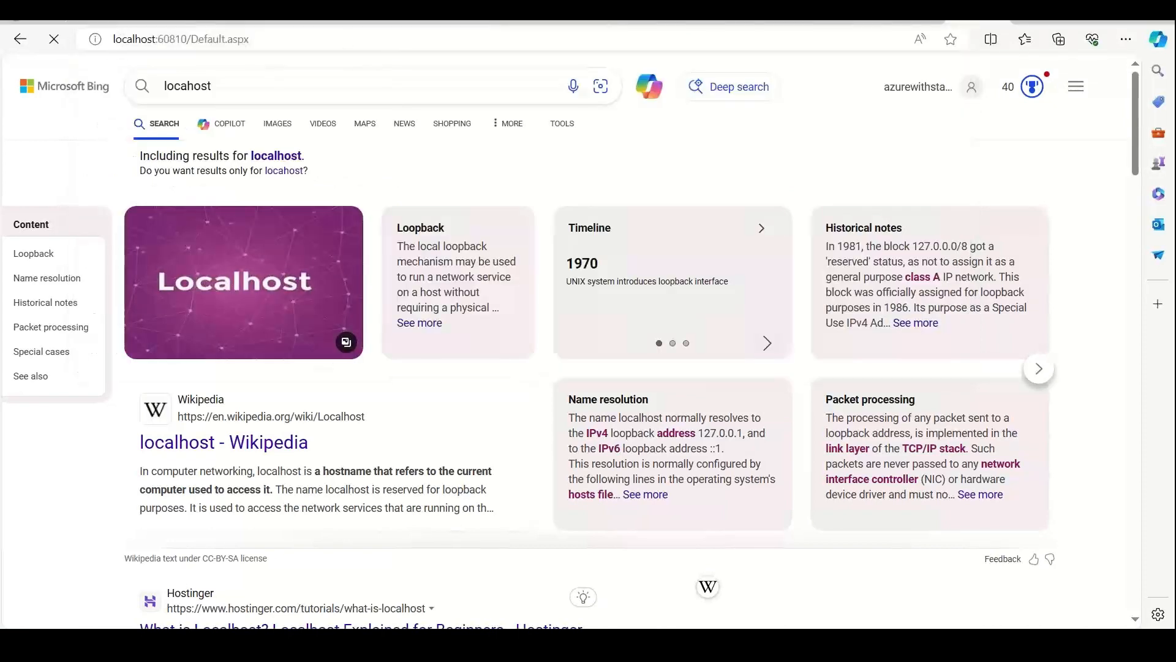
- Strip the port and Default.aspx path from the address and load the local Stan's Café site at localhost
drag(158, 38, 211, 38)
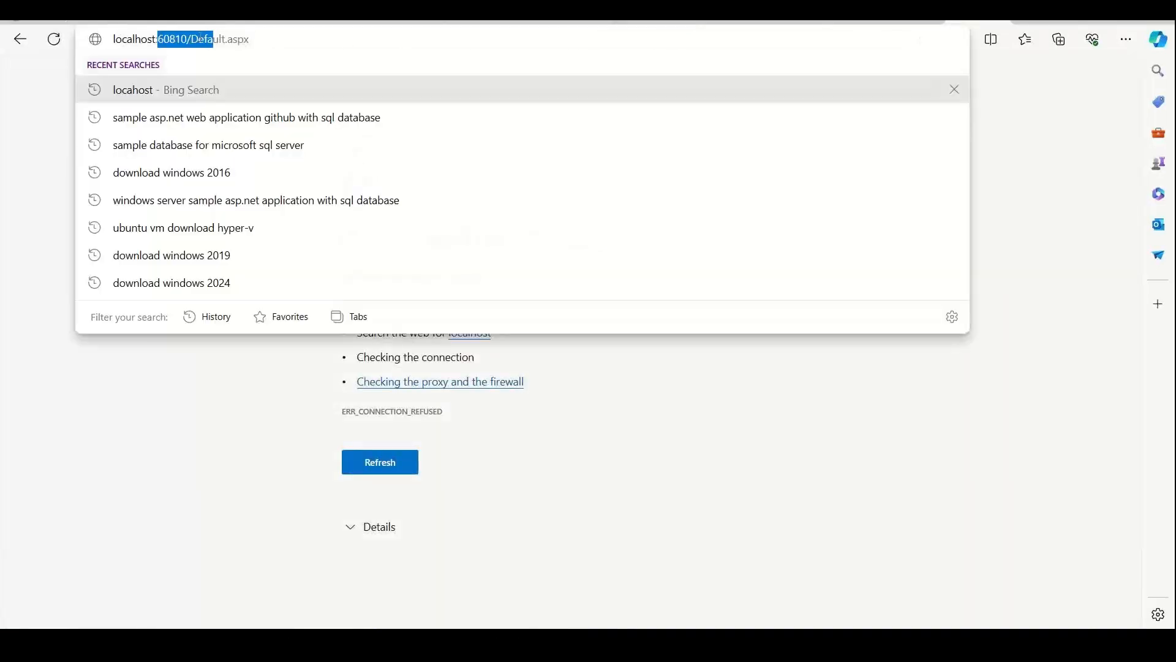
click(261, 37)
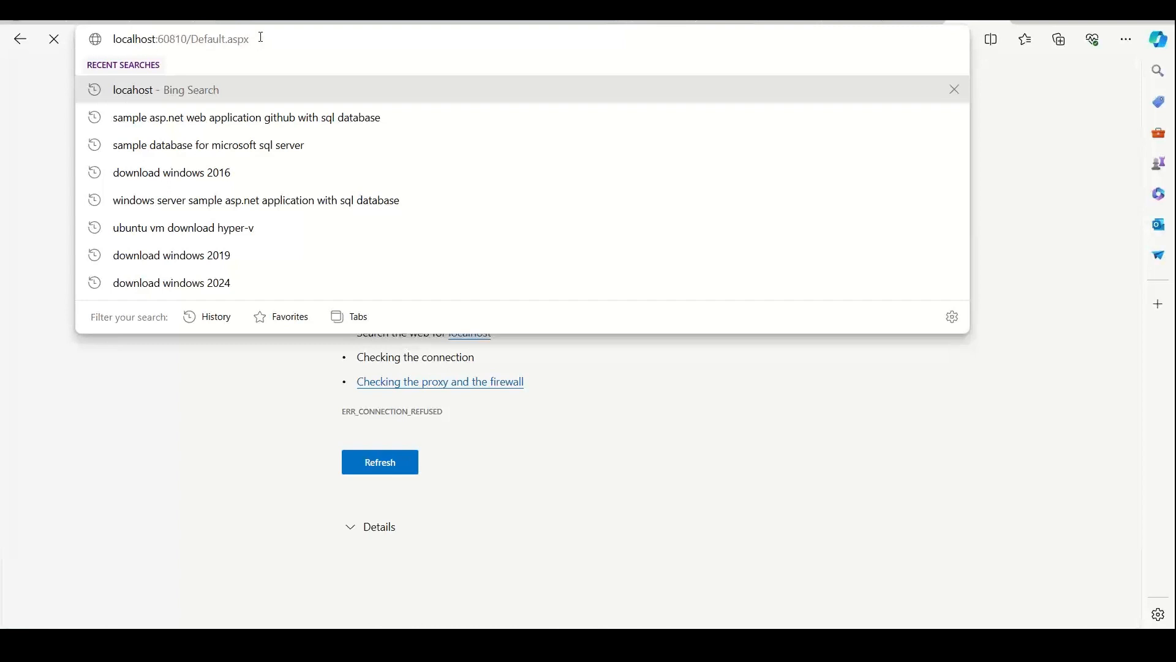
key(BackSpace)
key(BackSpace)
key(BackSpace)
key(BackSpace)
key(BackSpace)
key(BackSpace)
key(BackSpace)
key(BackSpace)
key(BackSpace)
key(BackSpace)
key(BackSpace)
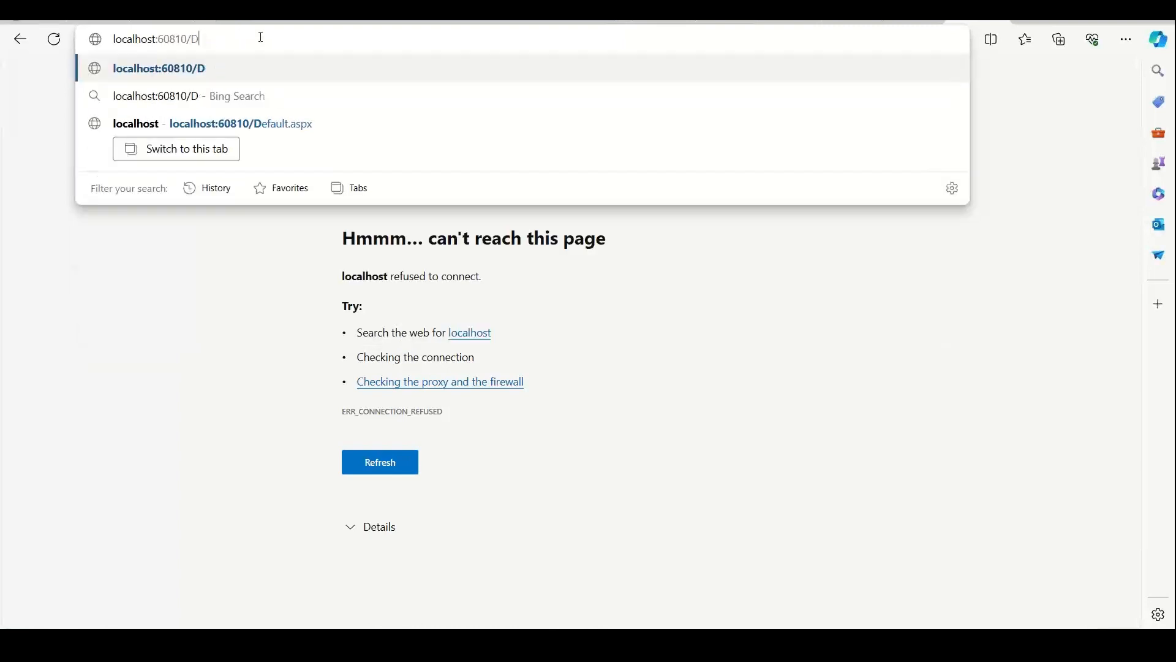
key(BackSpace)
key(BackSpace)
key(BackSpace)
key(BackSpace)
key(BackSpace)
key(BackSpace)
key(BackSpace)
key(BackSpace)
key(BackSpace)
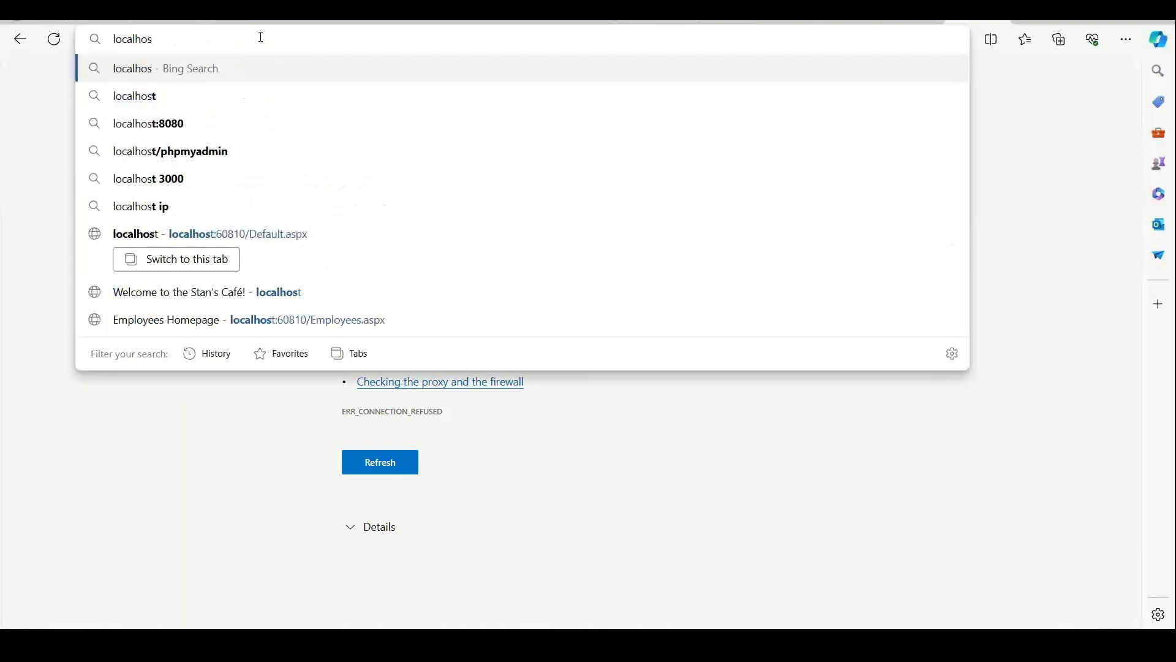
text(t)
key(BackSpace)
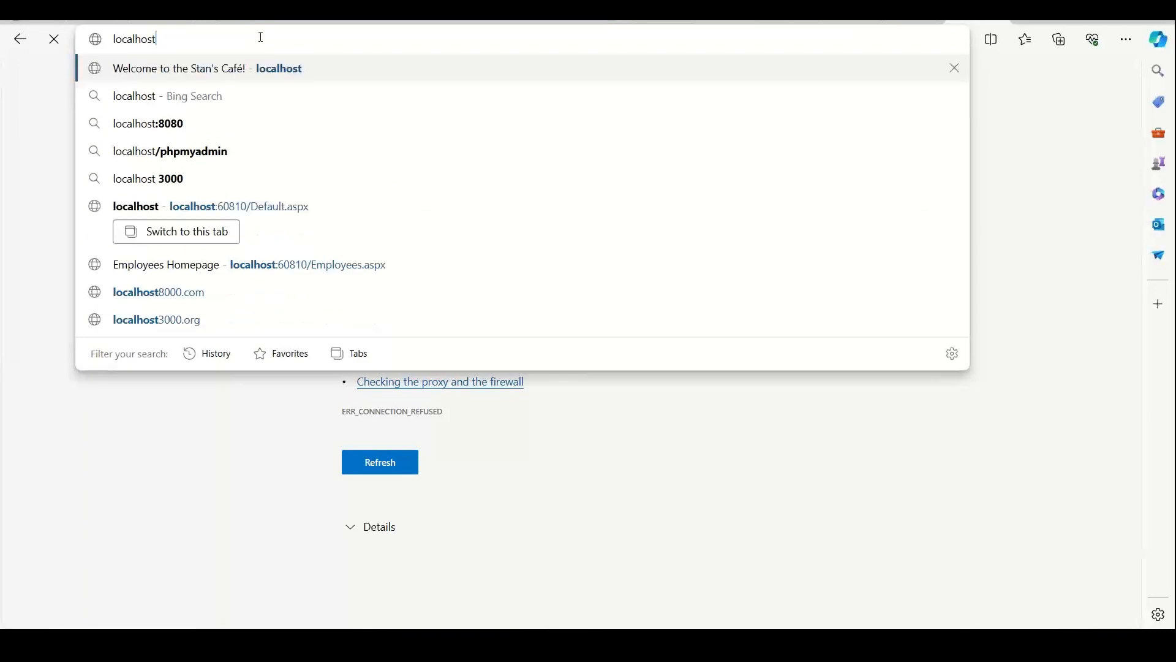
key(Return)
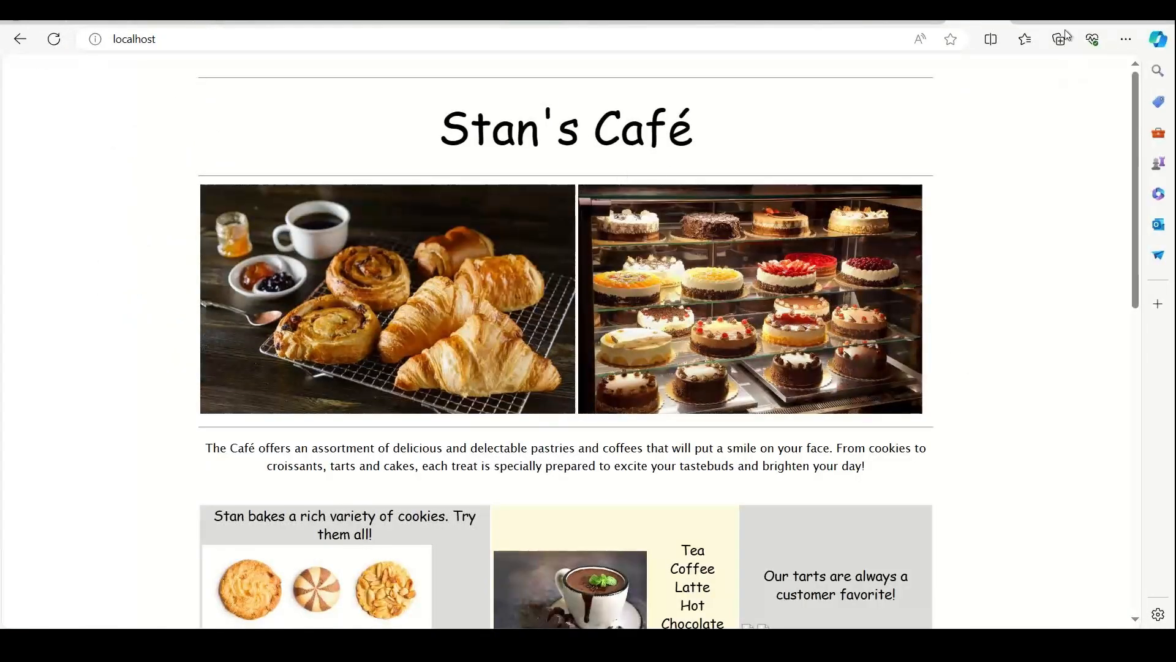
- Compare the migrated site at stanwebapp001.azurewebsites.net with the local page and return to the Migration Assistant's results
click(1088, 9)
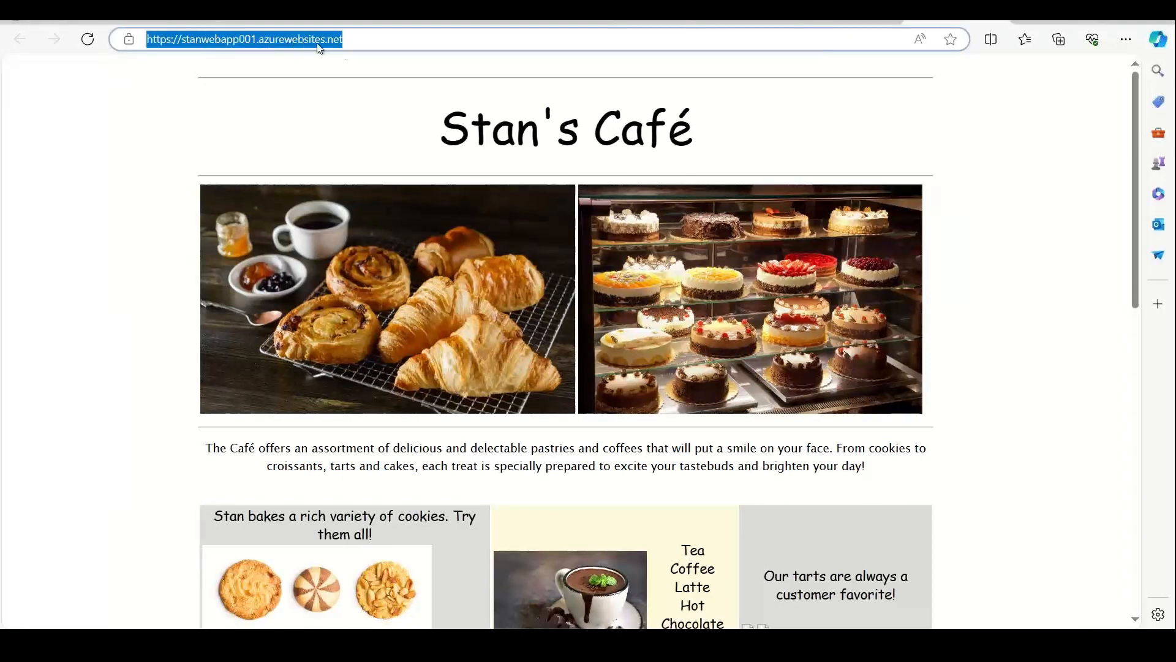
click(843, 20)
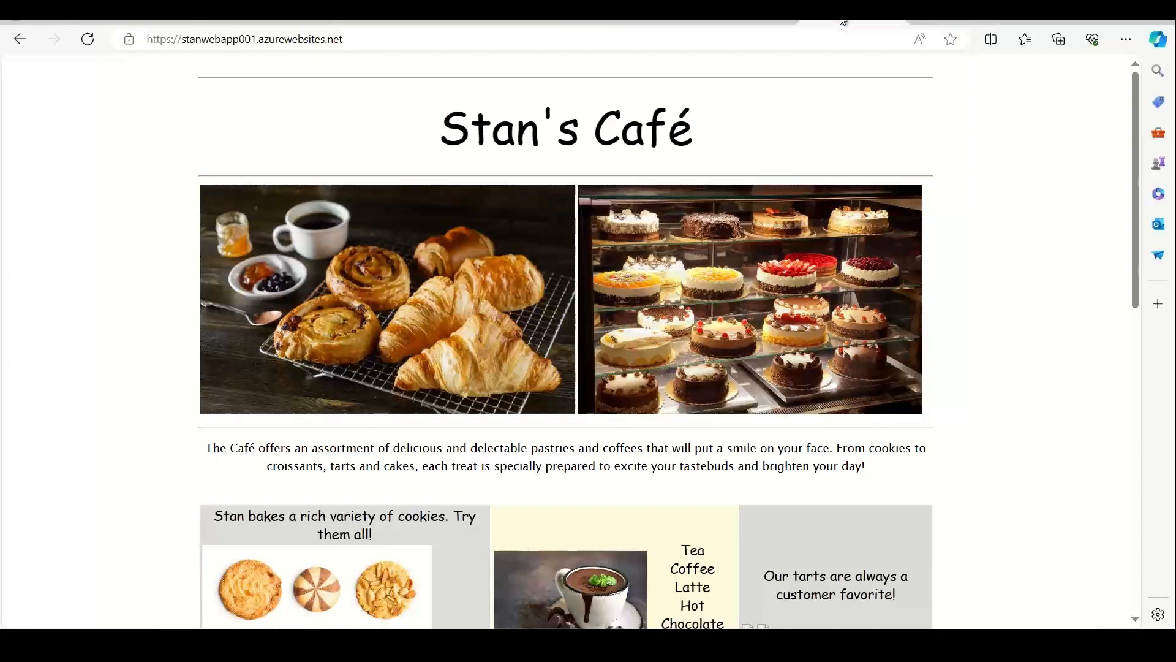
click(755, 20)
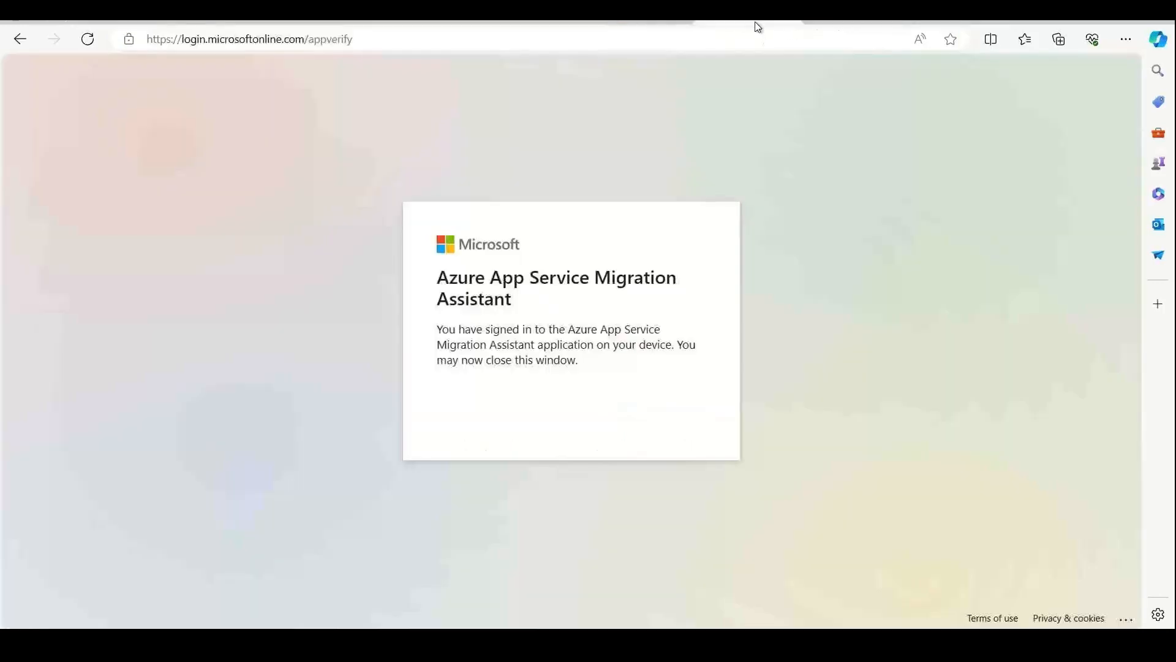
key(alt+Tab)
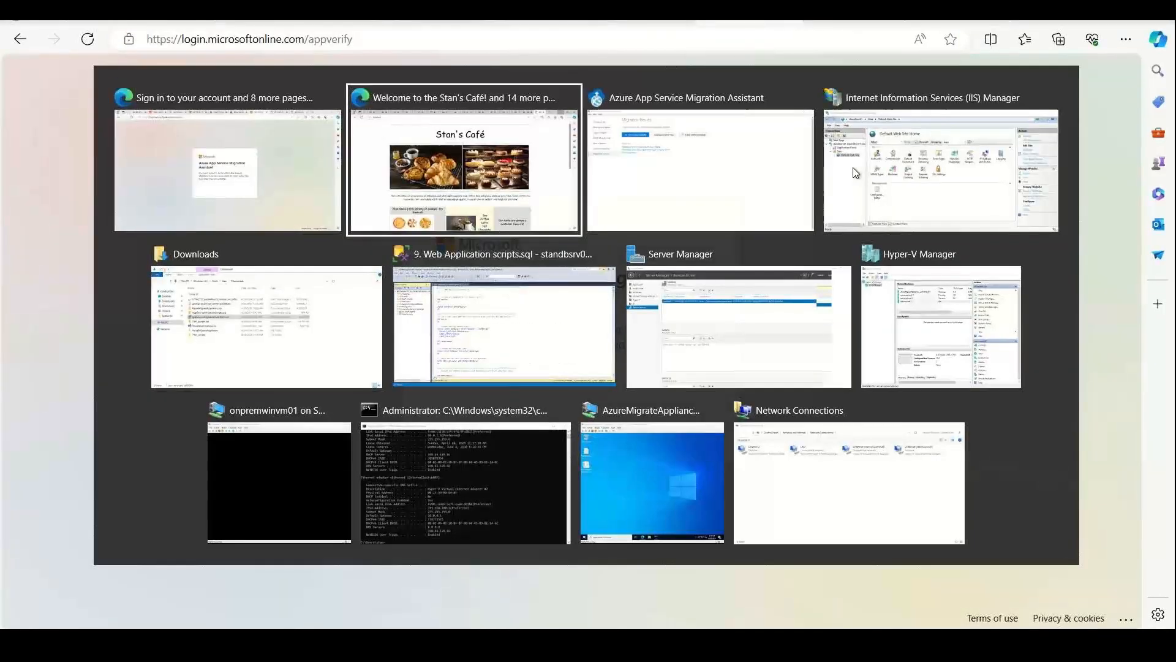
key(alt+Tab)
click(643, 187)
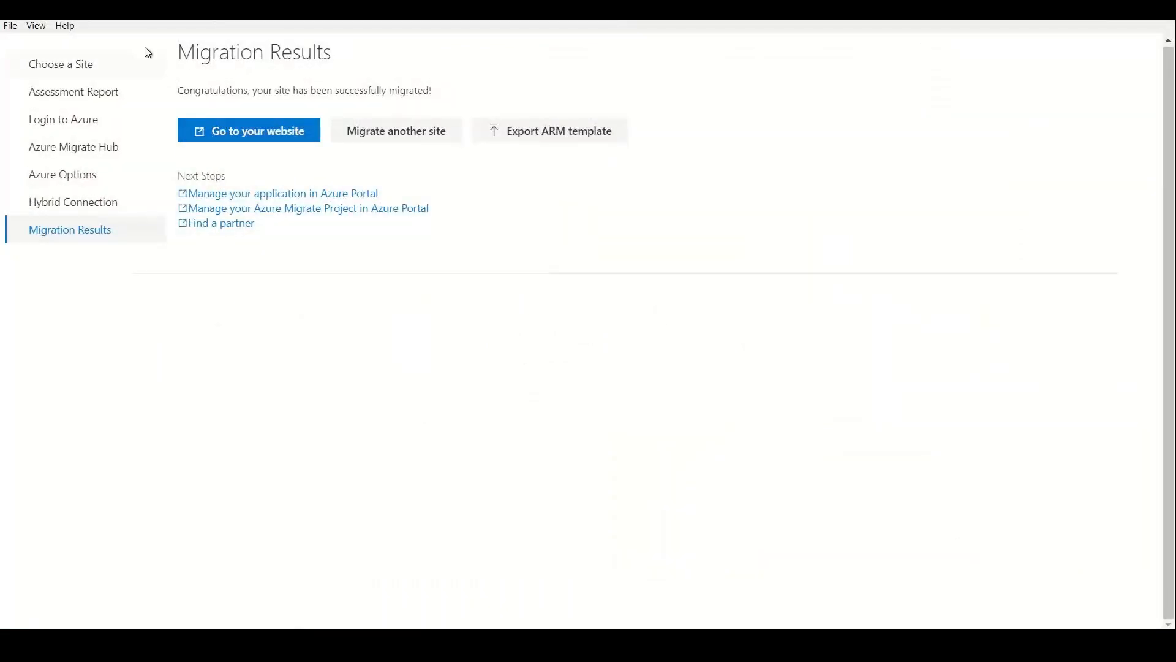